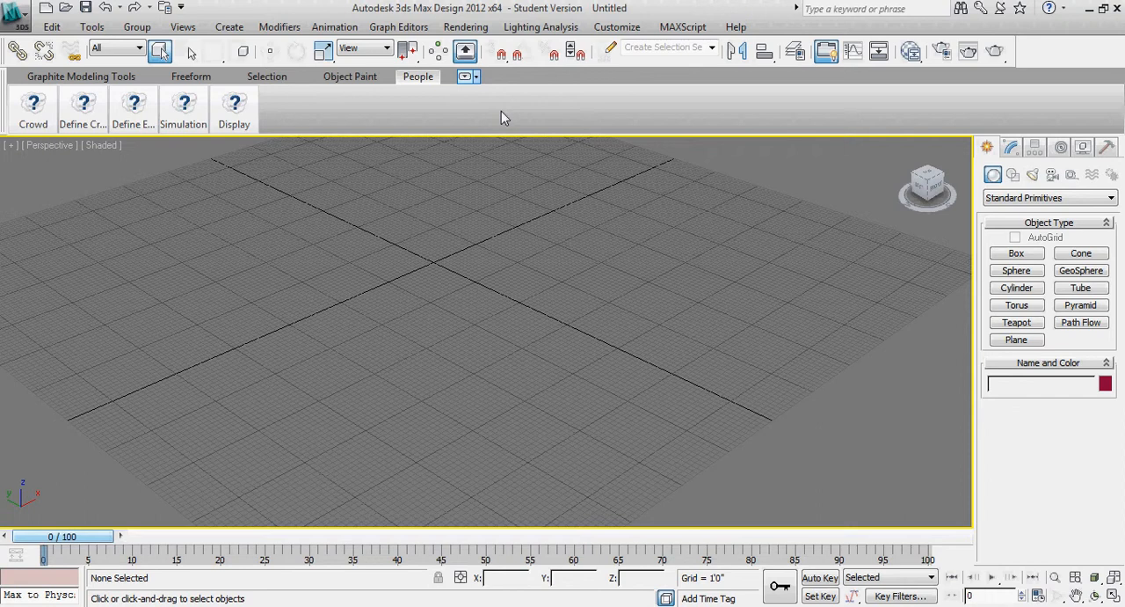
# Minimize the ribbon to its panel titles and create a crowd, leaving its helper at the scene's centre deselected
pyautogui.click(465, 78)
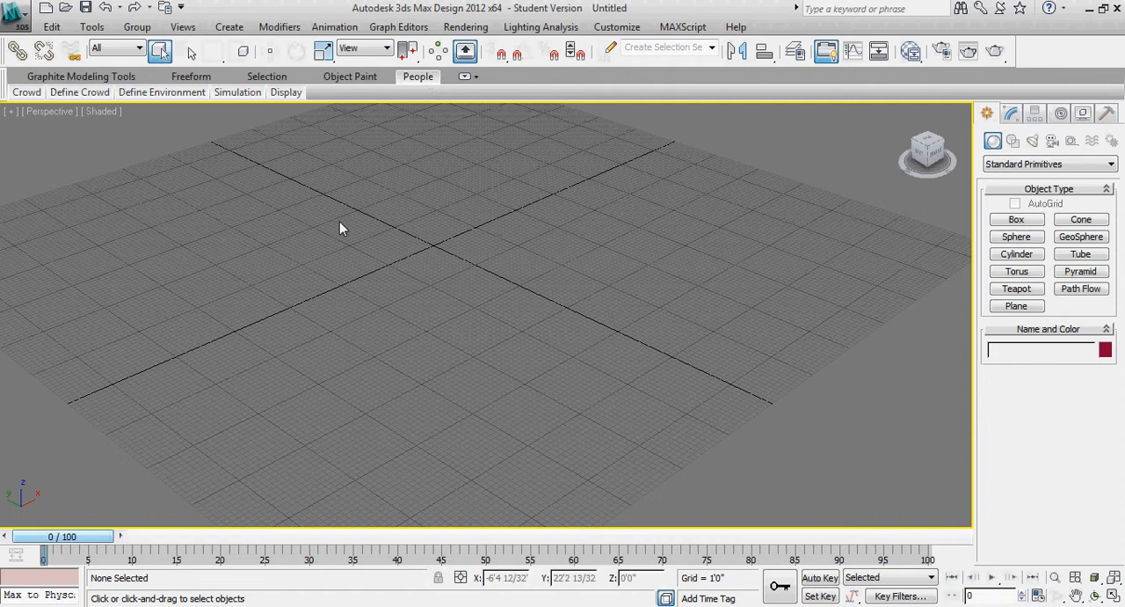
pyautogui.moveTo(33, 94)
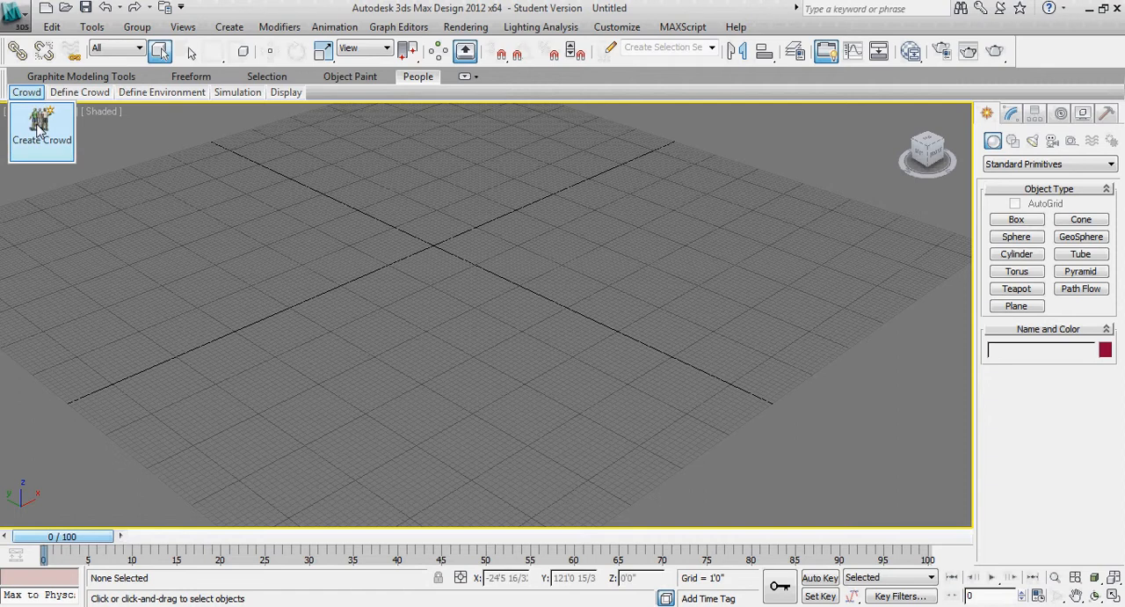
pyautogui.click(39, 130)
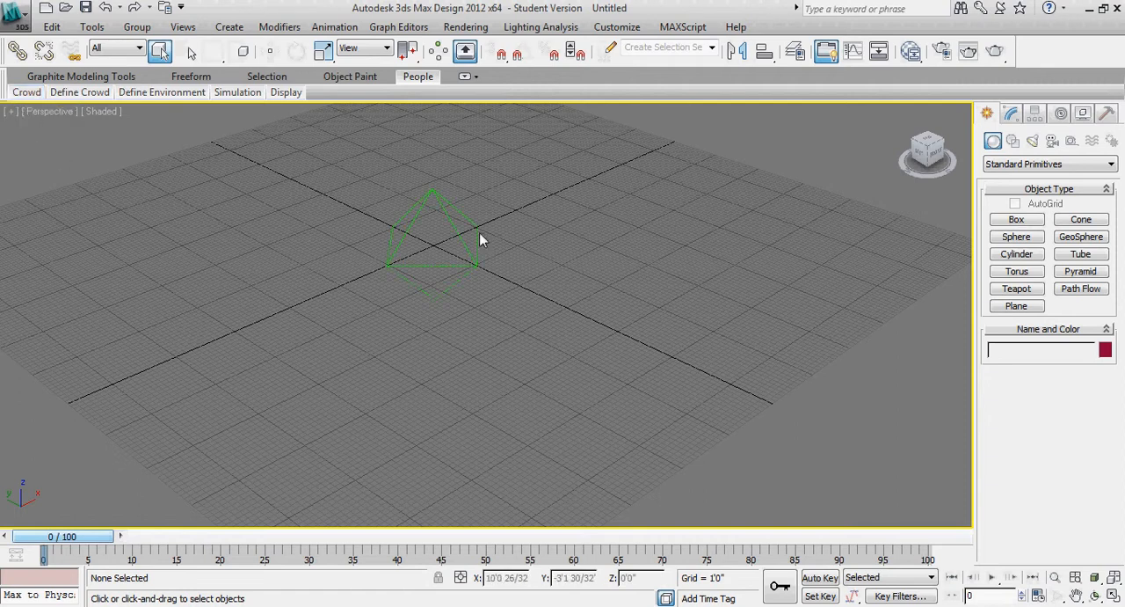
pyautogui.click(447, 211)
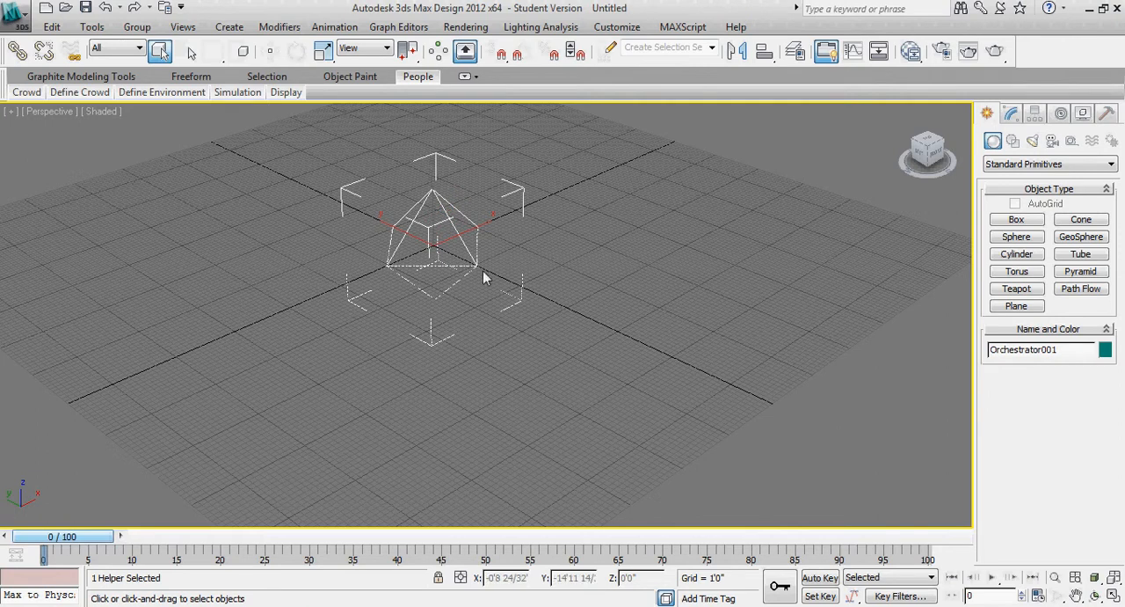
pyautogui.click(611, 291)
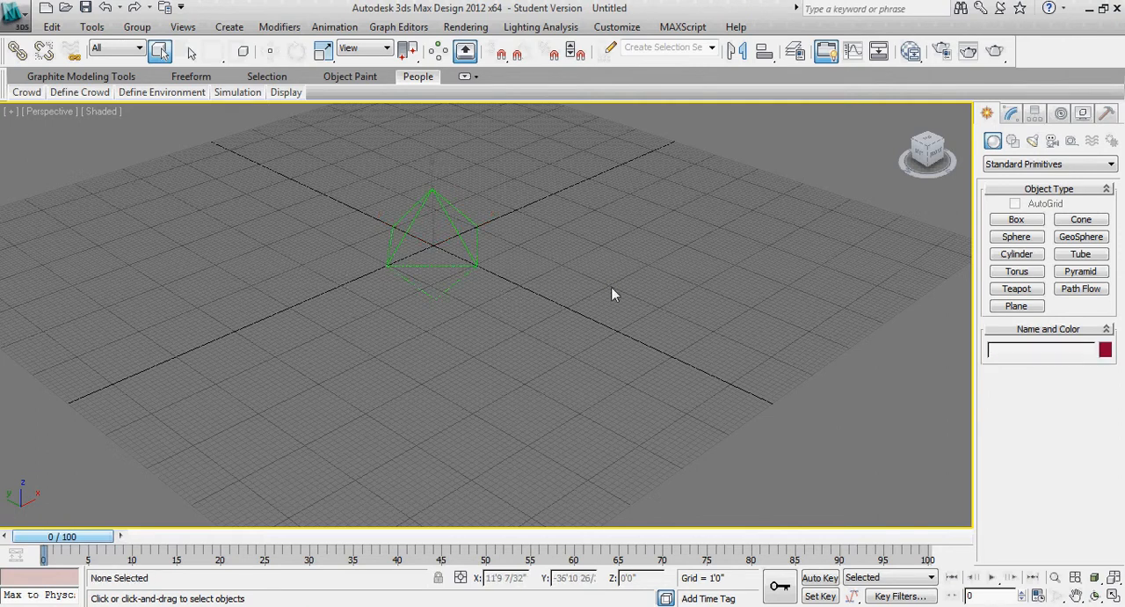
# Draw a four-point, U-shaped path flow around the crowd helper on the ground grid
pyautogui.click(82, 94)
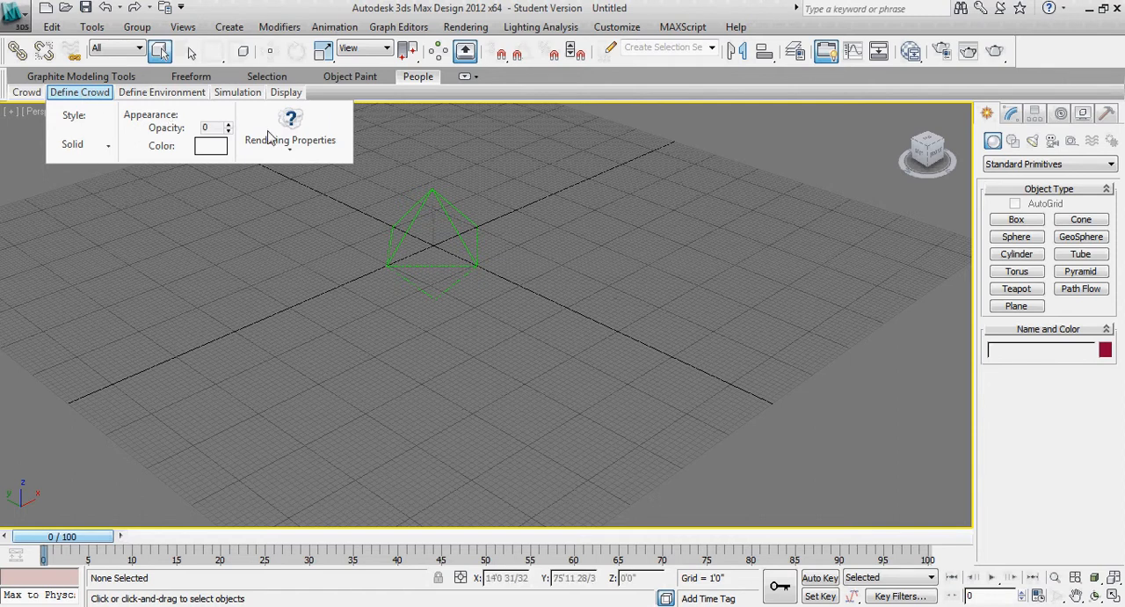
pyautogui.moveTo(145, 95)
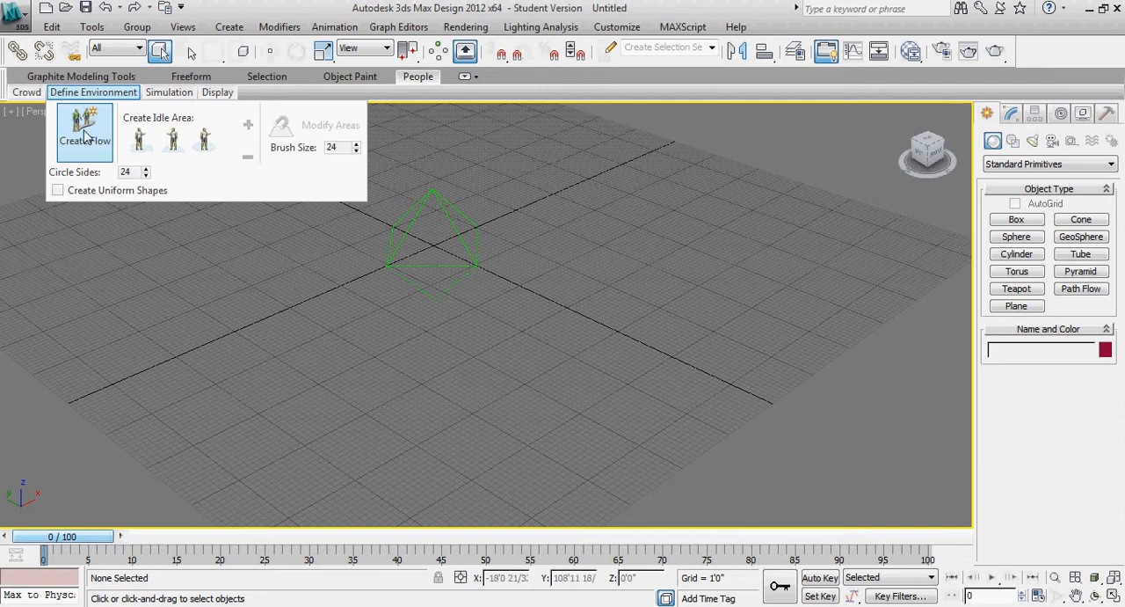
pyautogui.moveTo(24, 92)
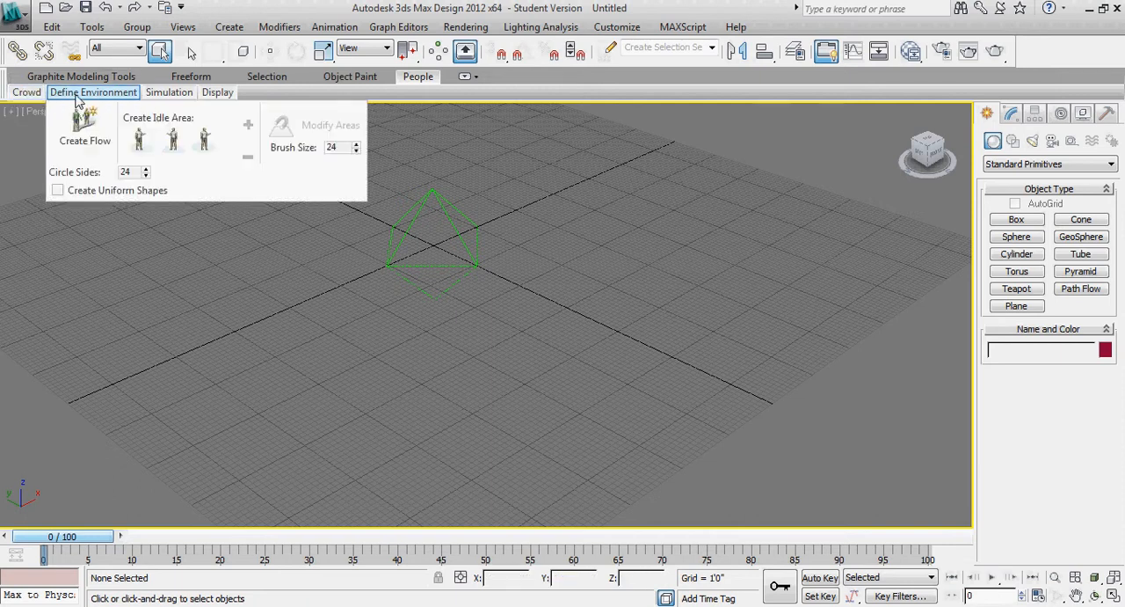
pyautogui.click(83, 128)
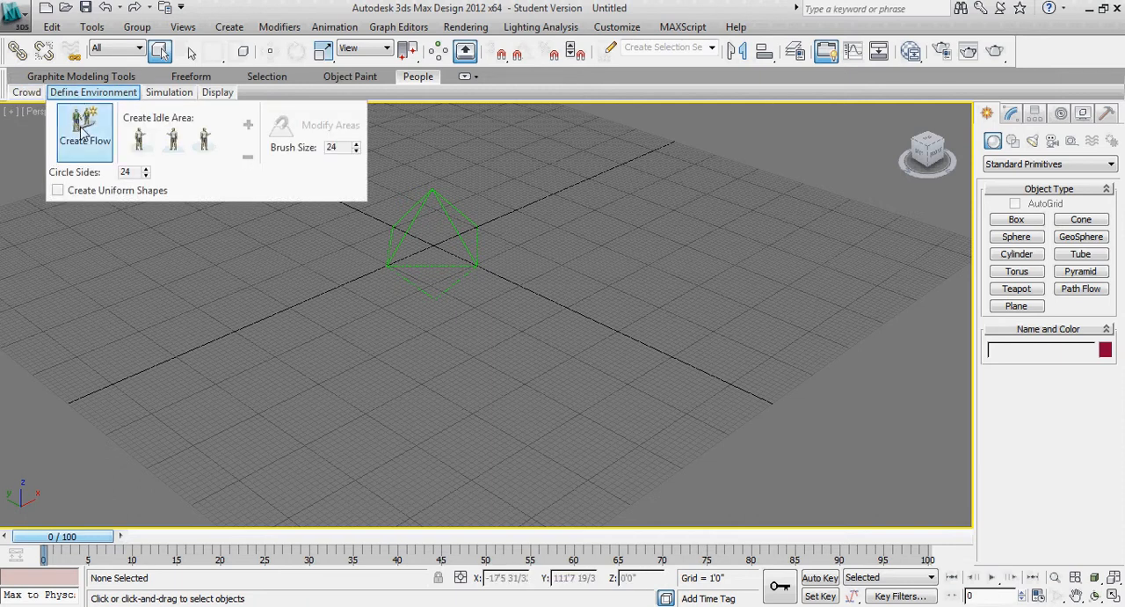
pyautogui.click(81, 128)
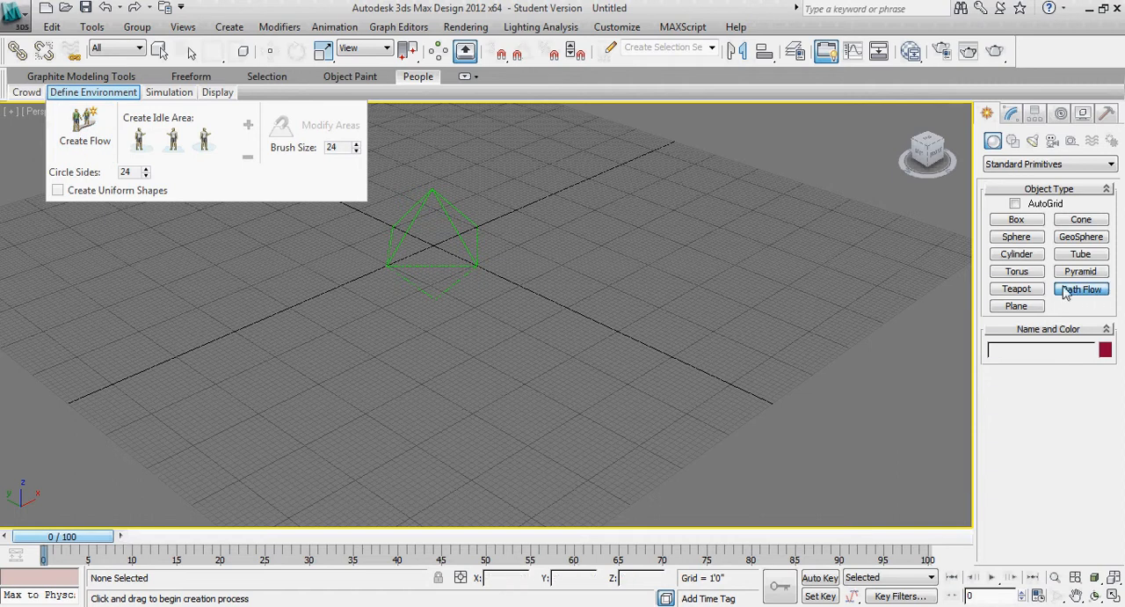
pyautogui.click(96, 246)
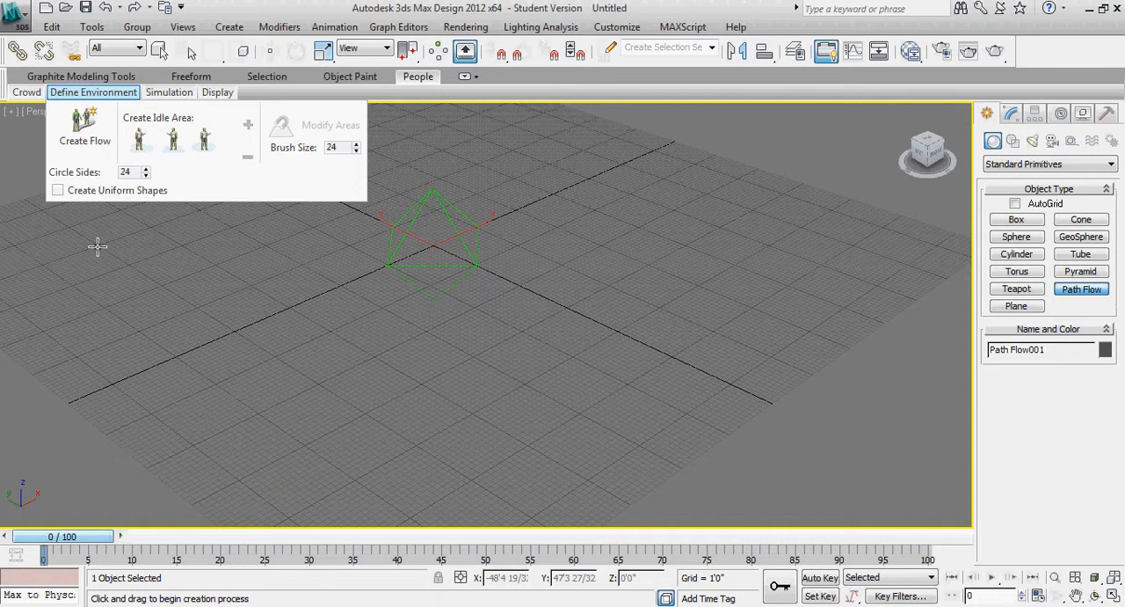
pyautogui.click(435, 461)
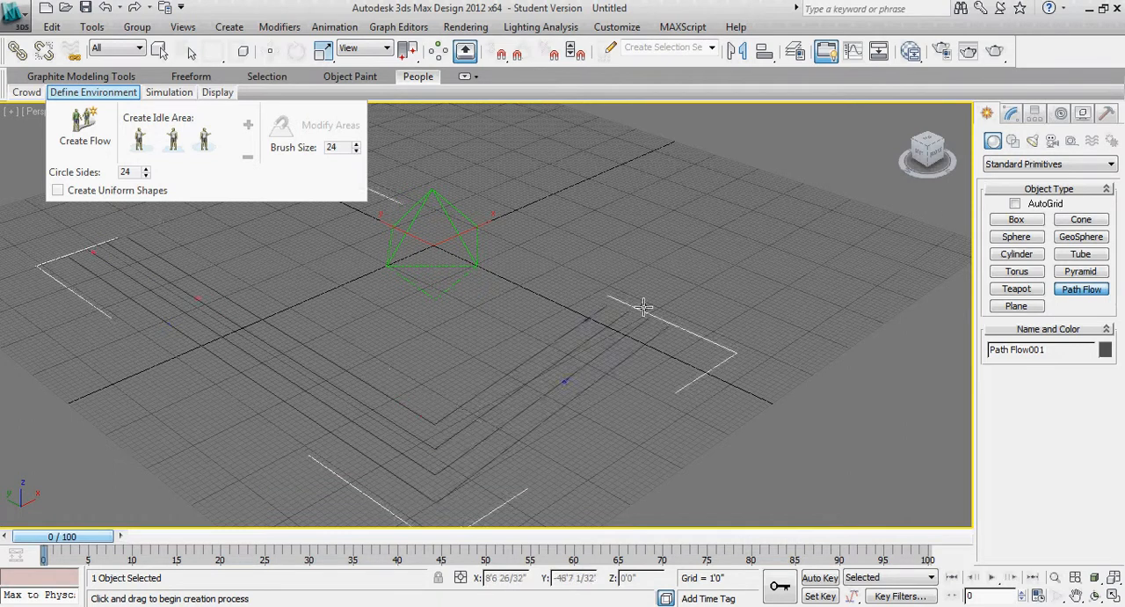
pyautogui.click(784, 235)
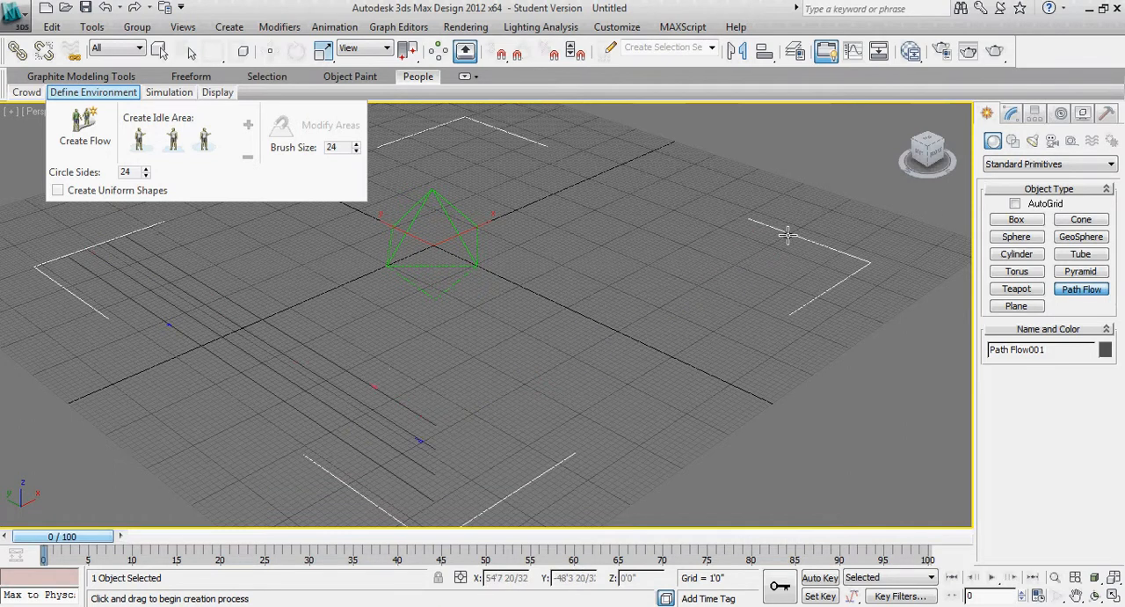
pyautogui.click(480, 118)
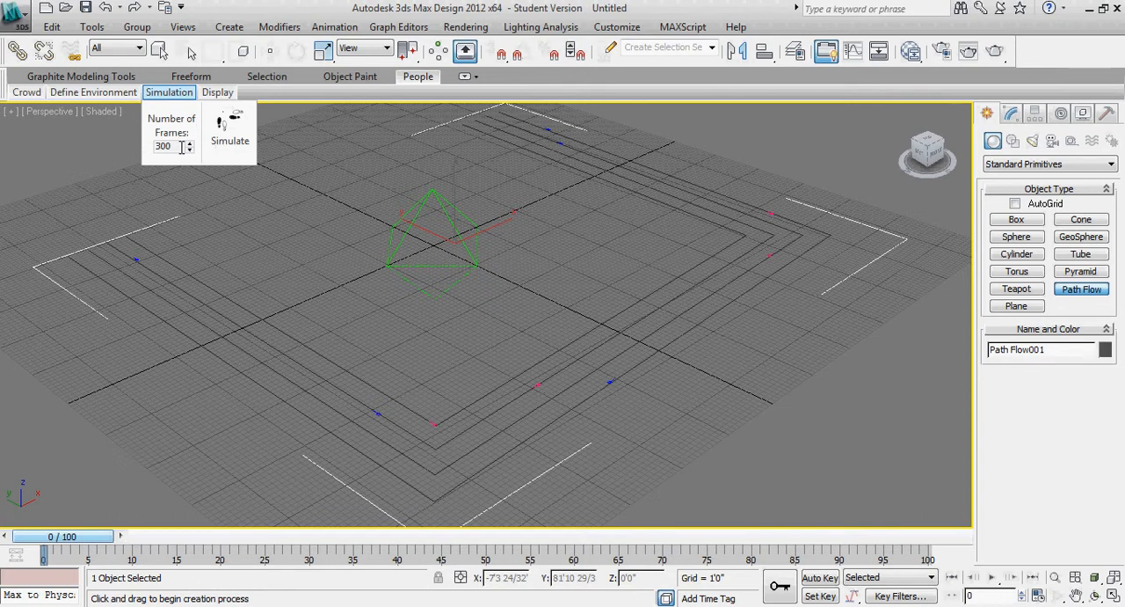
# Simulate the crowd over 300 frames, stop the playback and return to frame 0
pyautogui.doubleClick(163, 146)
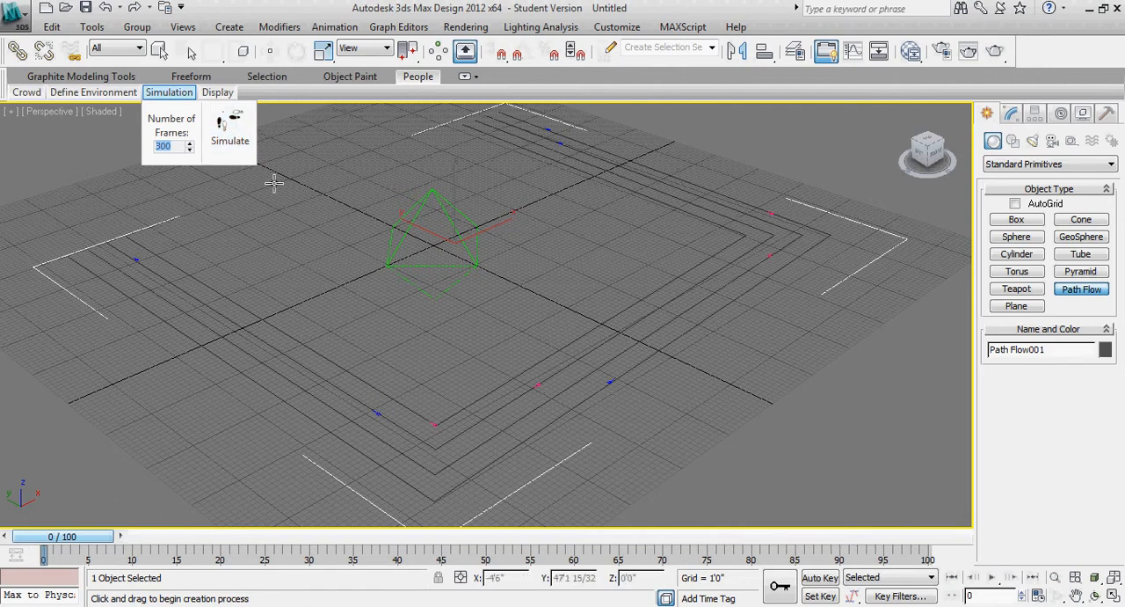
pyautogui.click(242, 146)
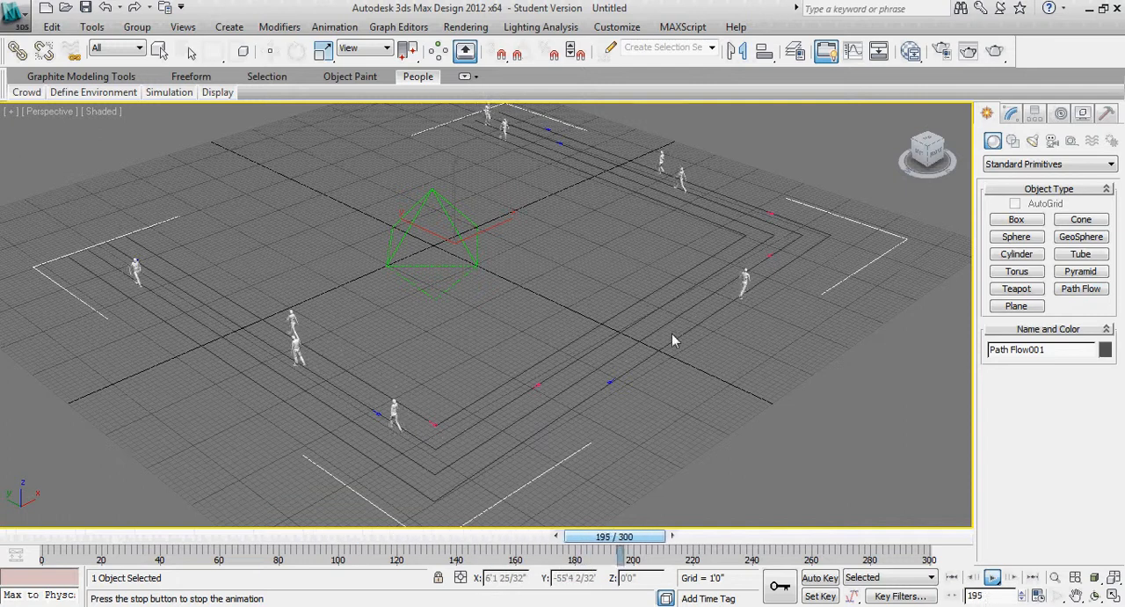
pyautogui.click(1011, 114)
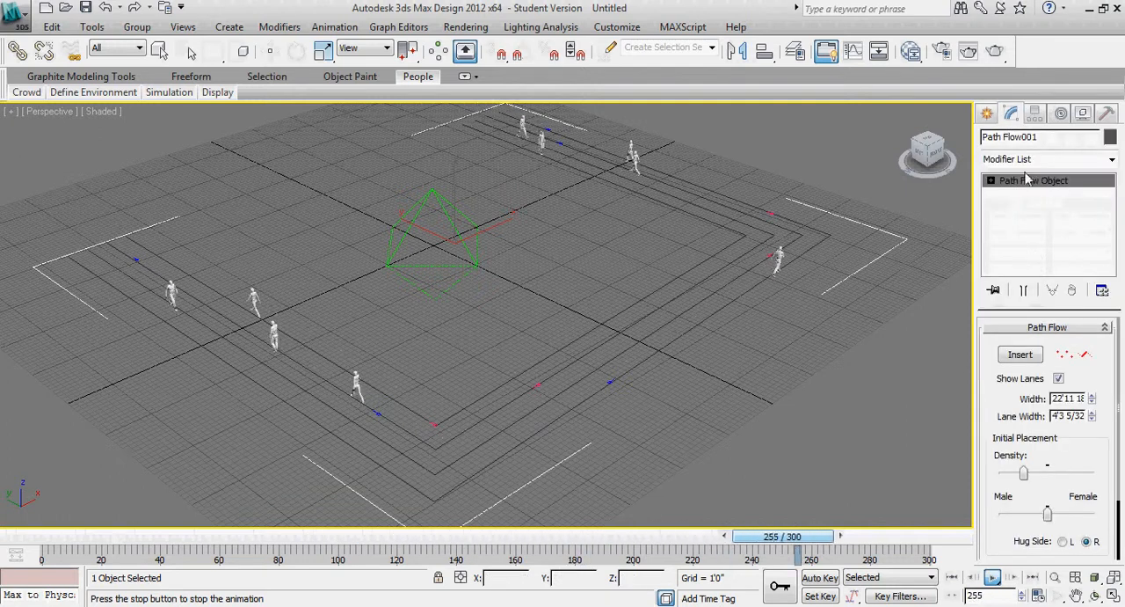
pyautogui.click(992, 577)
pyautogui.moveTo(113, 537); pyautogui.dragTo(66, 538)
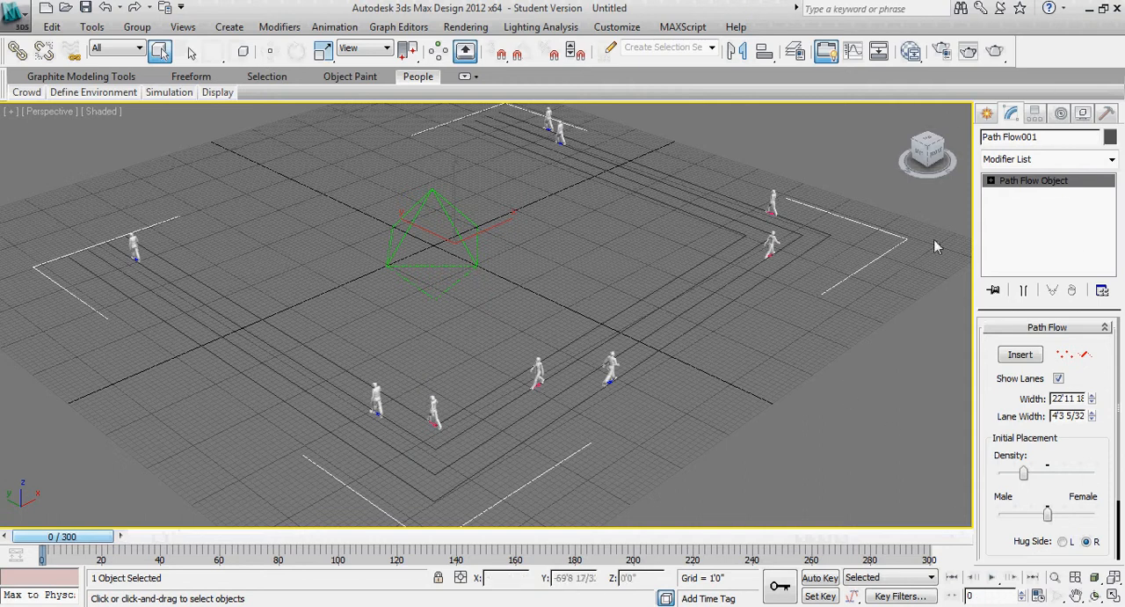
# Raise the path flow's initial placement density to its maximum
pyautogui.click(987, 114)
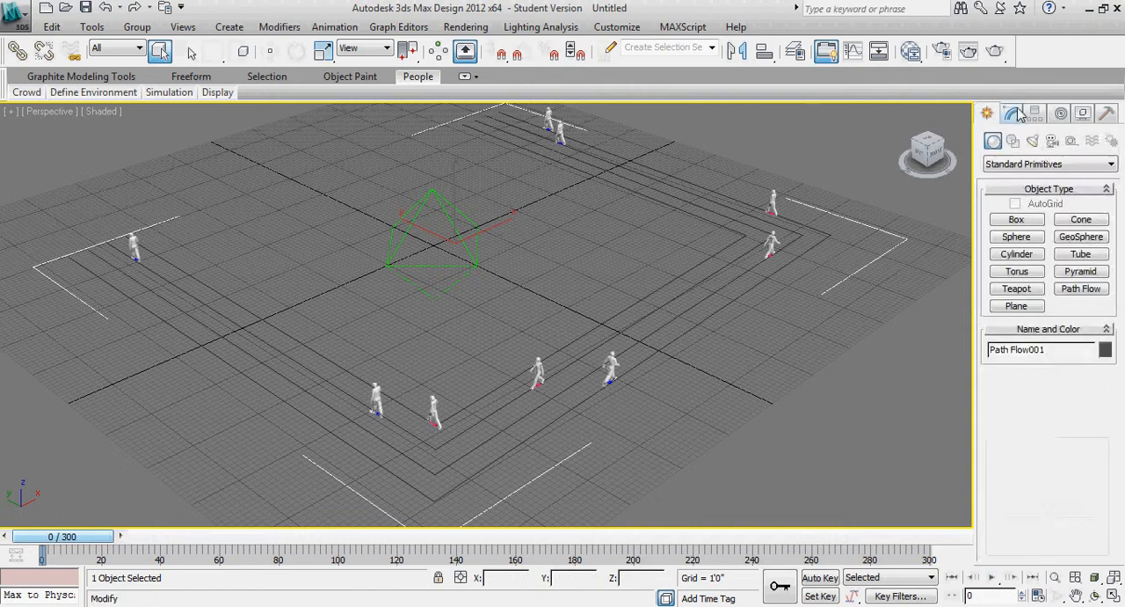
pyautogui.click(1011, 114)
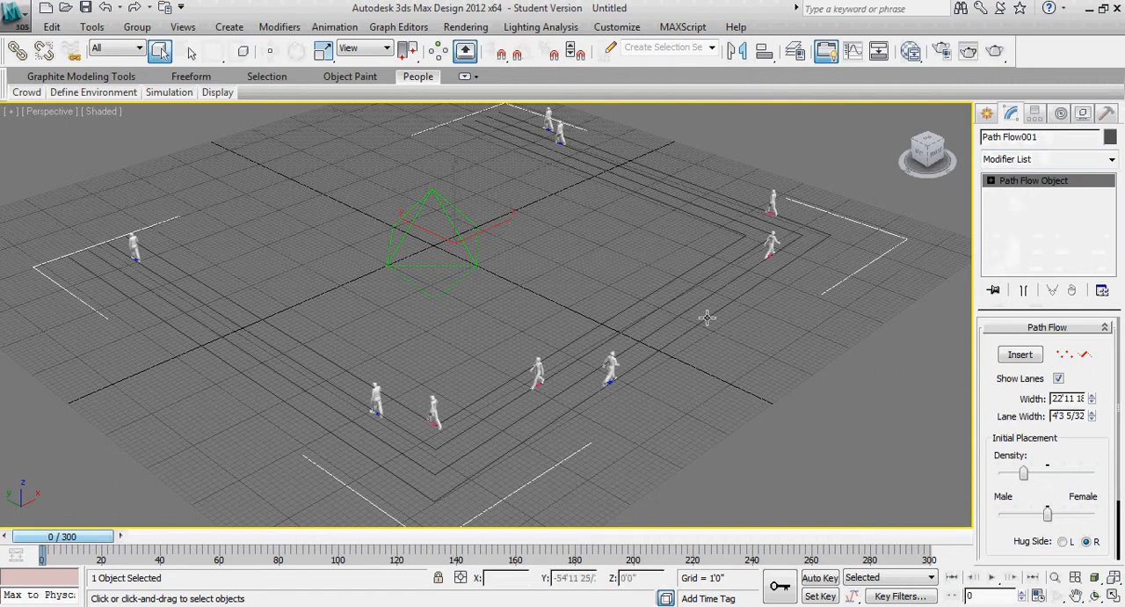
pyautogui.moveTo(1099, 464); pyautogui.dragTo(1095, 427)
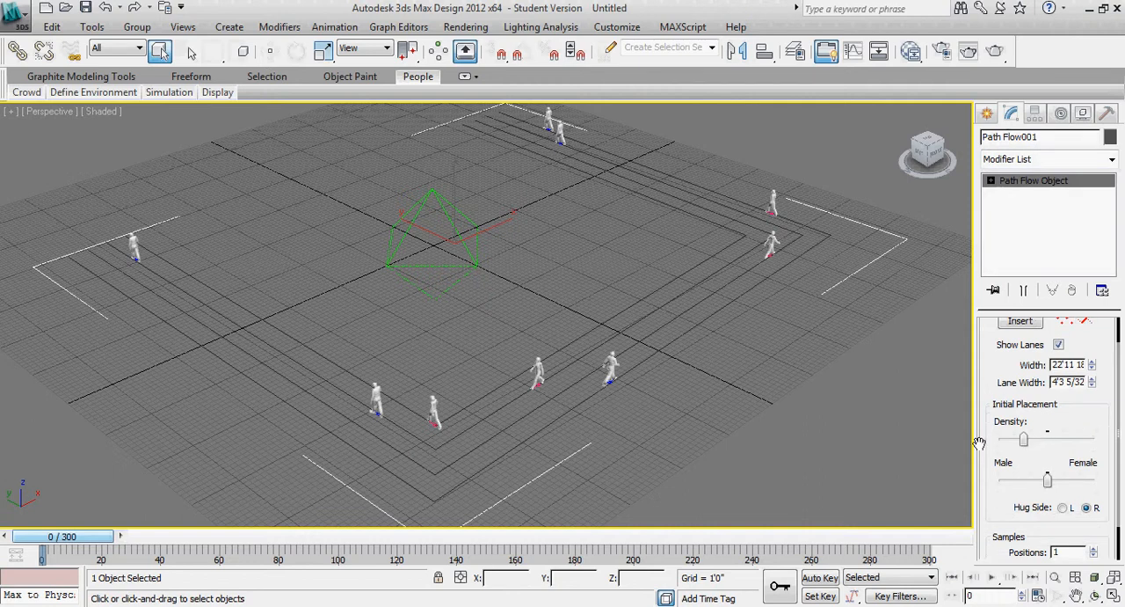
pyautogui.scroll(4, 593, 402)
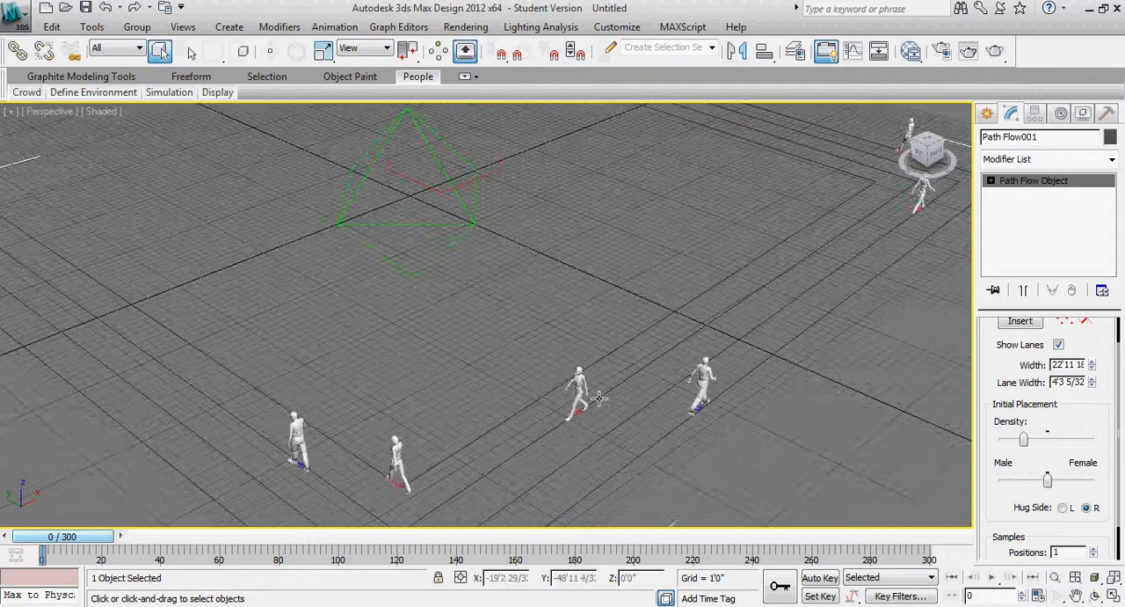
pyautogui.scroll(5, 598, 398)
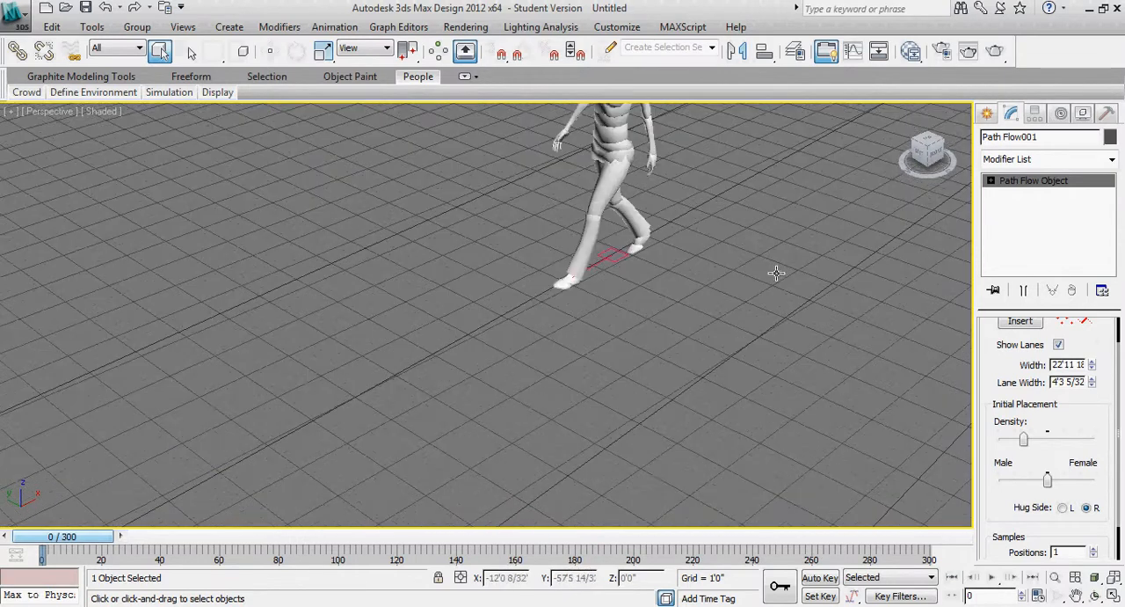
pyautogui.scroll(-8, 660, 372)
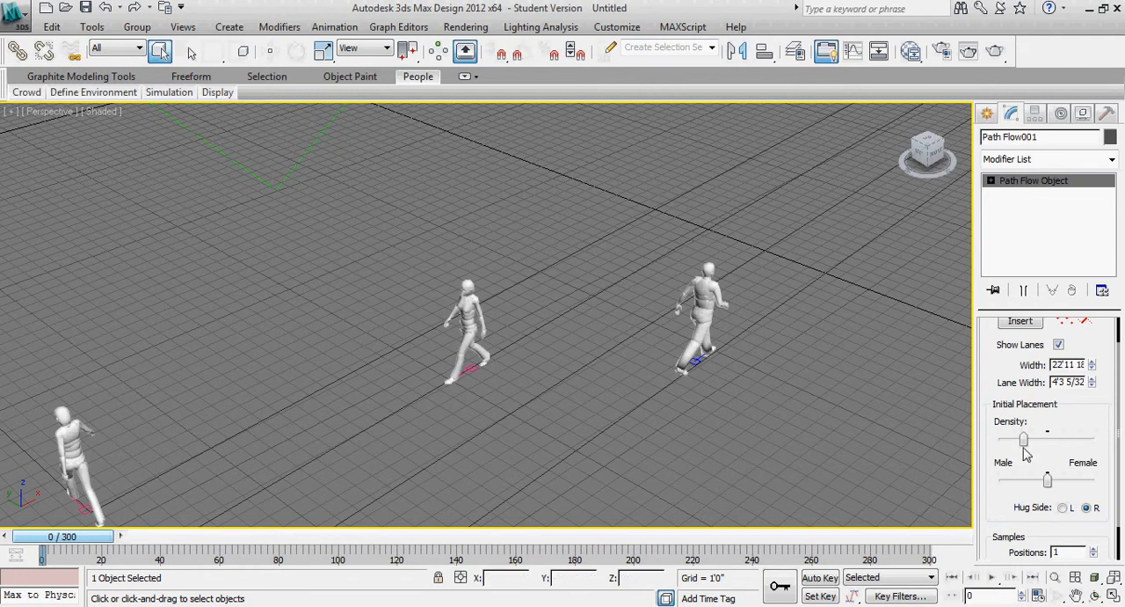
pyautogui.moveTo(1024, 439); pyautogui.dragTo(1099, 440)
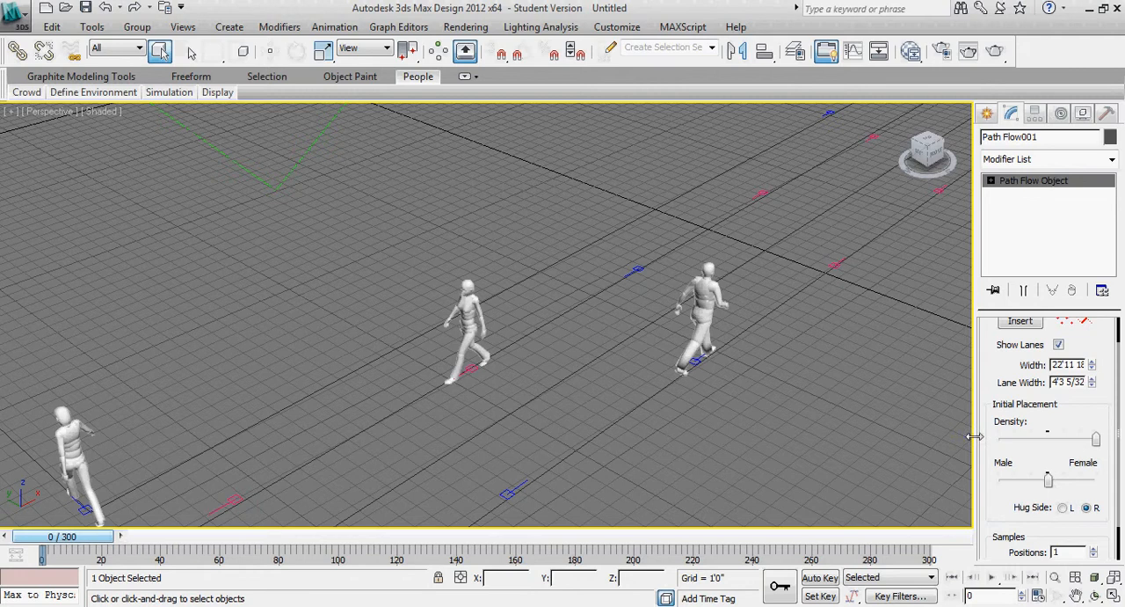
pyautogui.moveTo(1121, 427); pyautogui.dragTo(1118, 497)
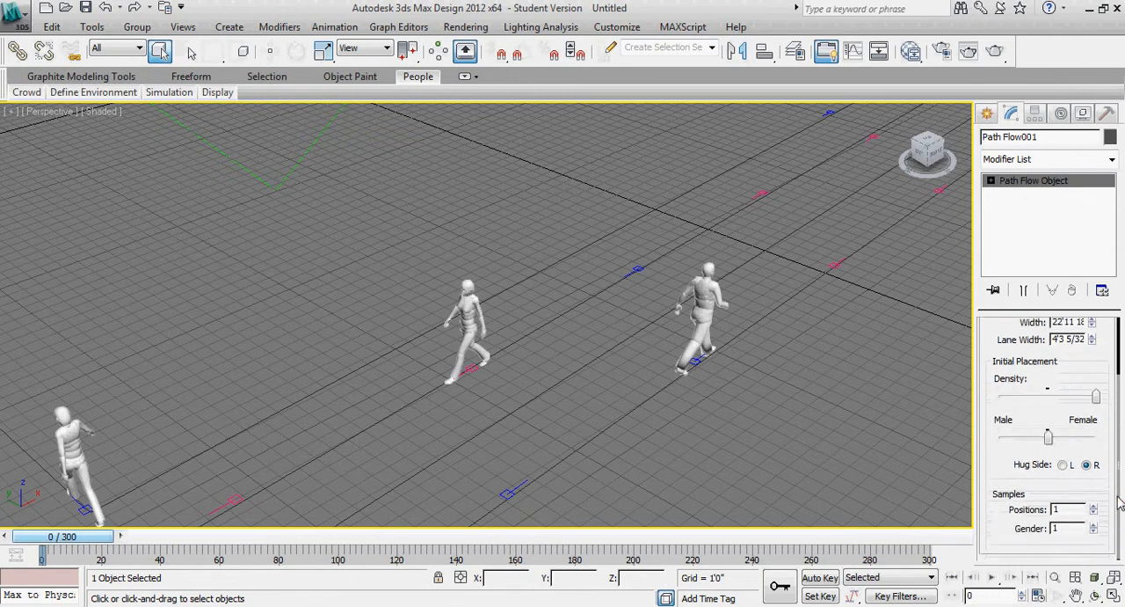
pyautogui.moveTo(1120, 499); pyautogui.dragTo(1117, 364)
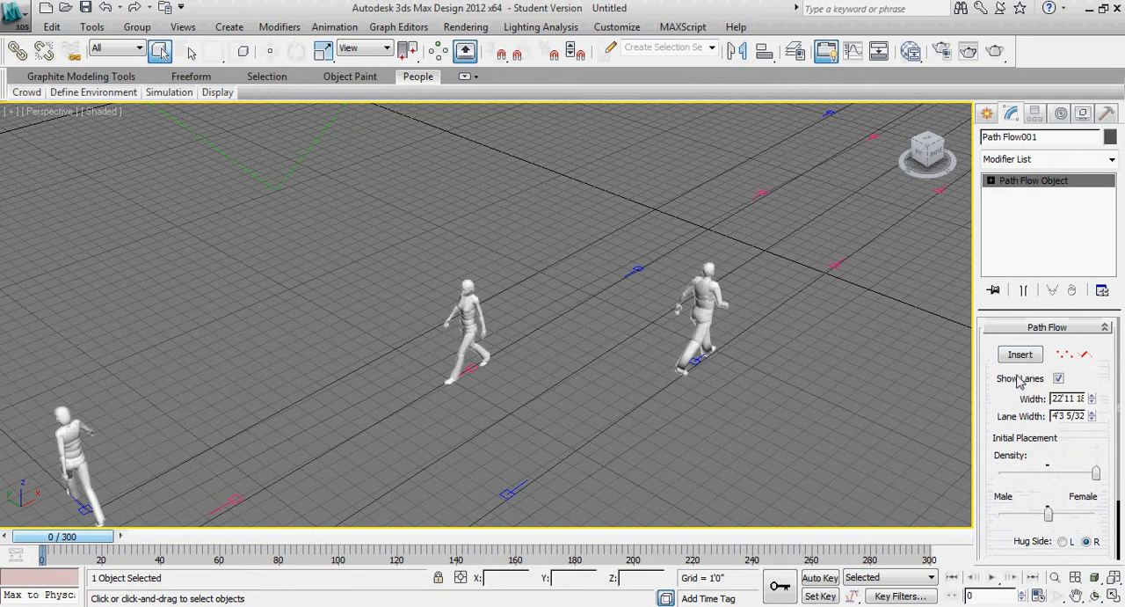
# Insert two points into the path flow's middle segment, placing them outward to bend the route, and end insertion
pyautogui.scroll(-6, 633, 344)
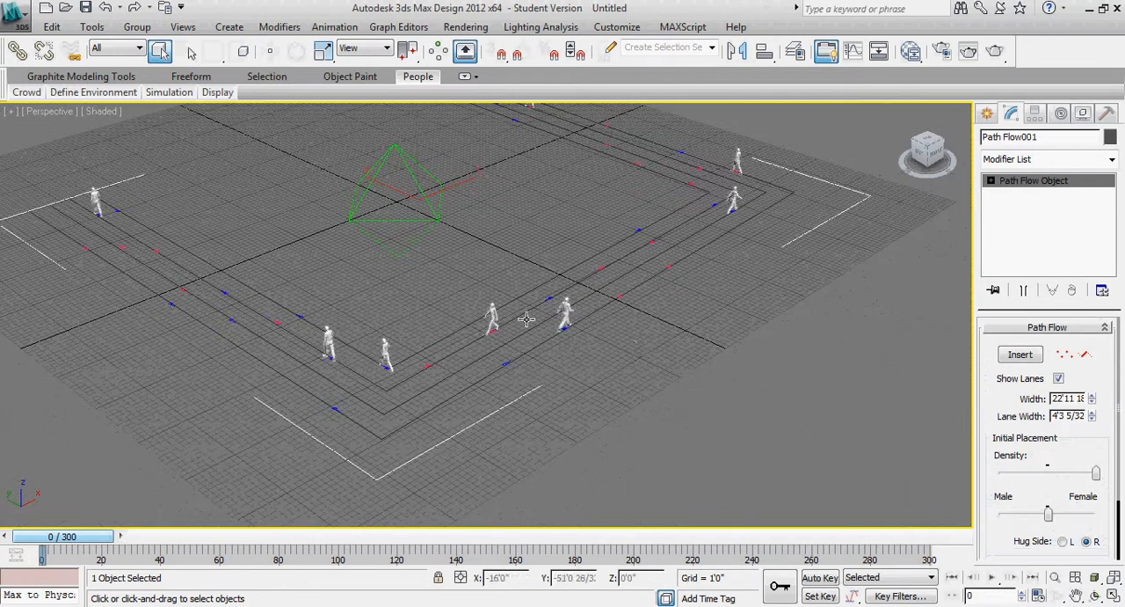
pyautogui.moveTo(522, 319); pyautogui.dragTo(628, 369, button='middle')
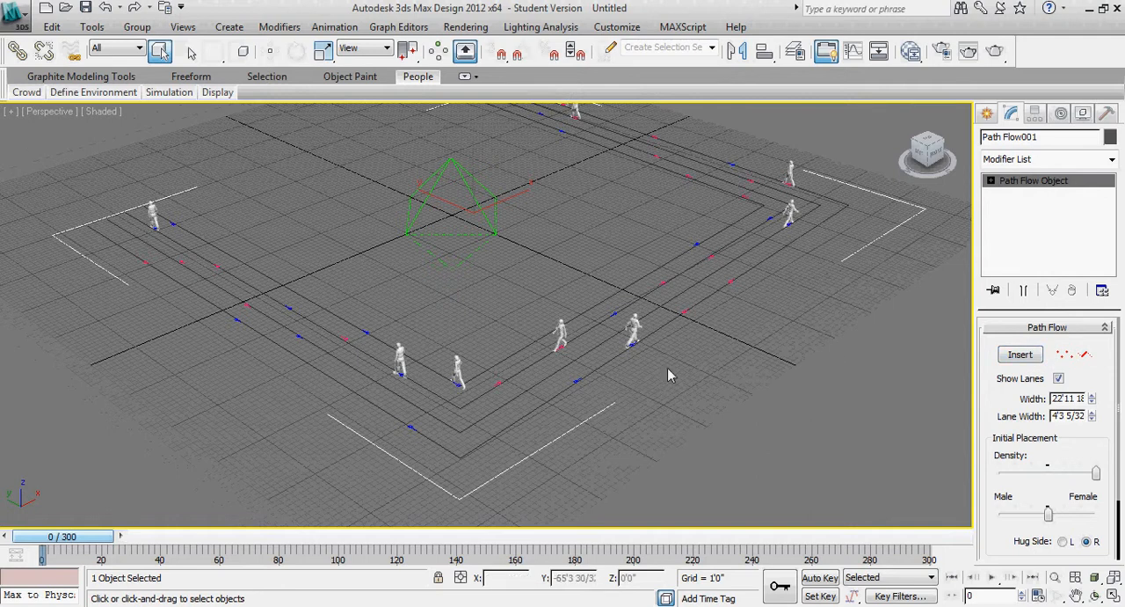
pyautogui.click(1022, 355)
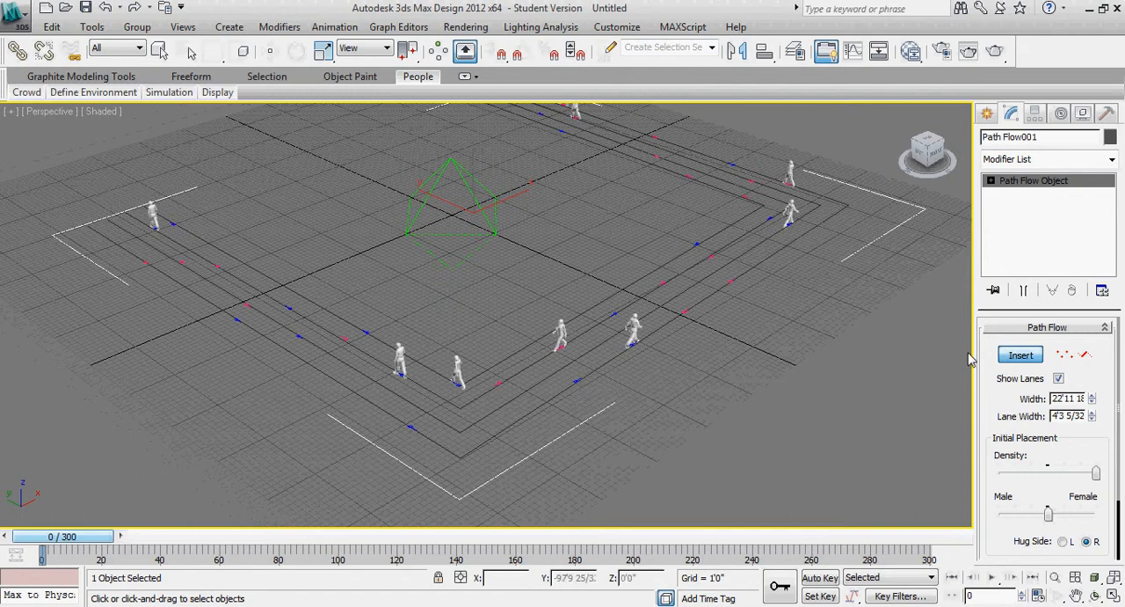
pyautogui.click(1084, 355)
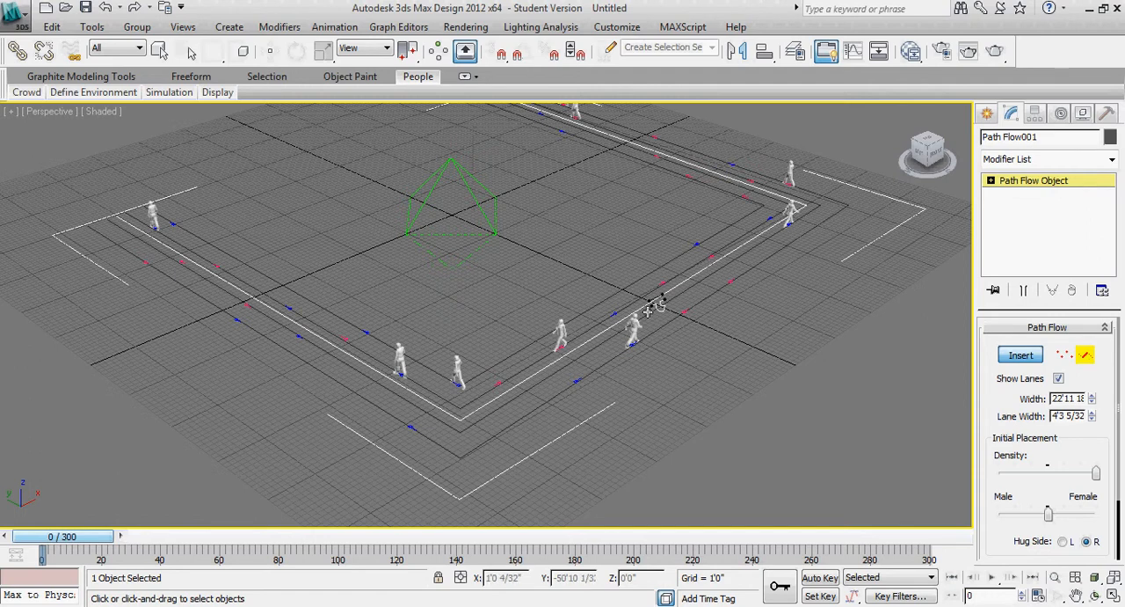
pyautogui.moveTo(648, 312); pyautogui.dragTo(800, 383)
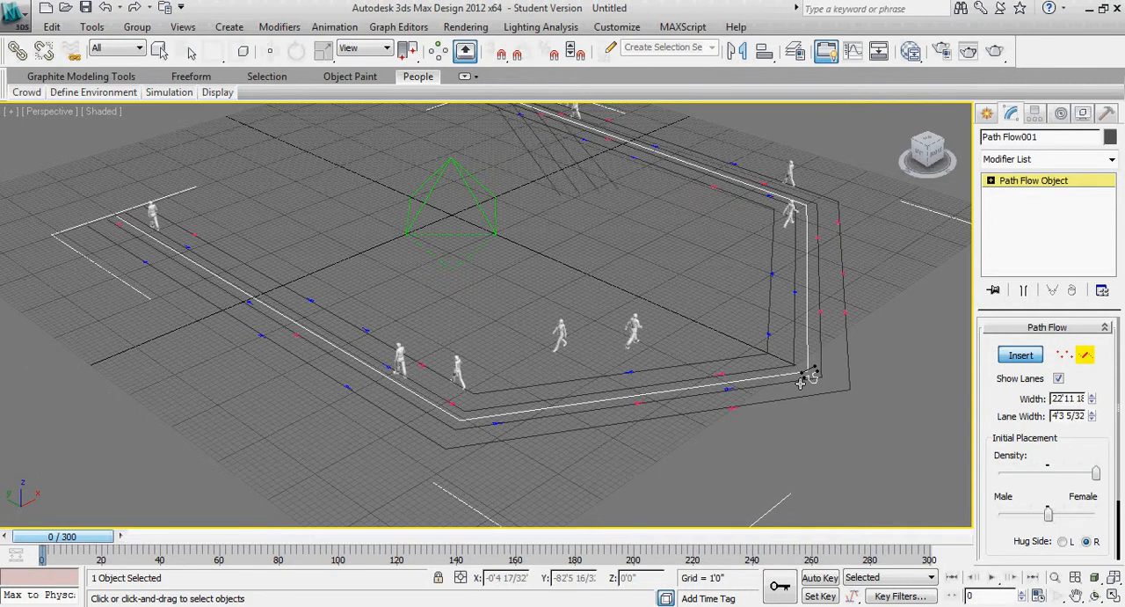
pyautogui.click(800, 384)
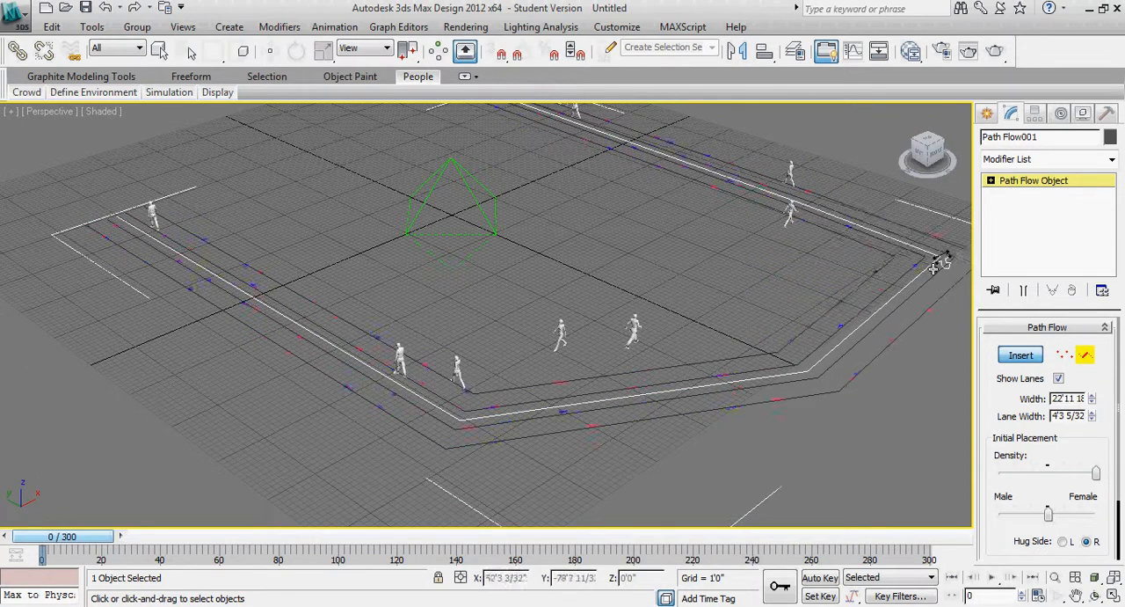
pyautogui.click(842, 327)
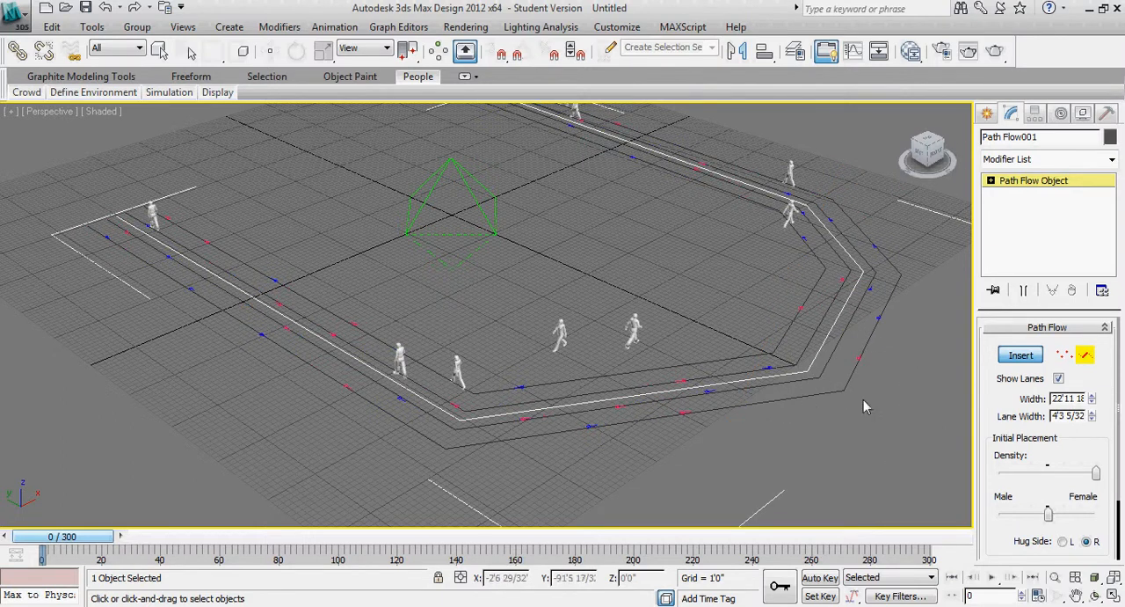
pyautogui.click(1020, 355)
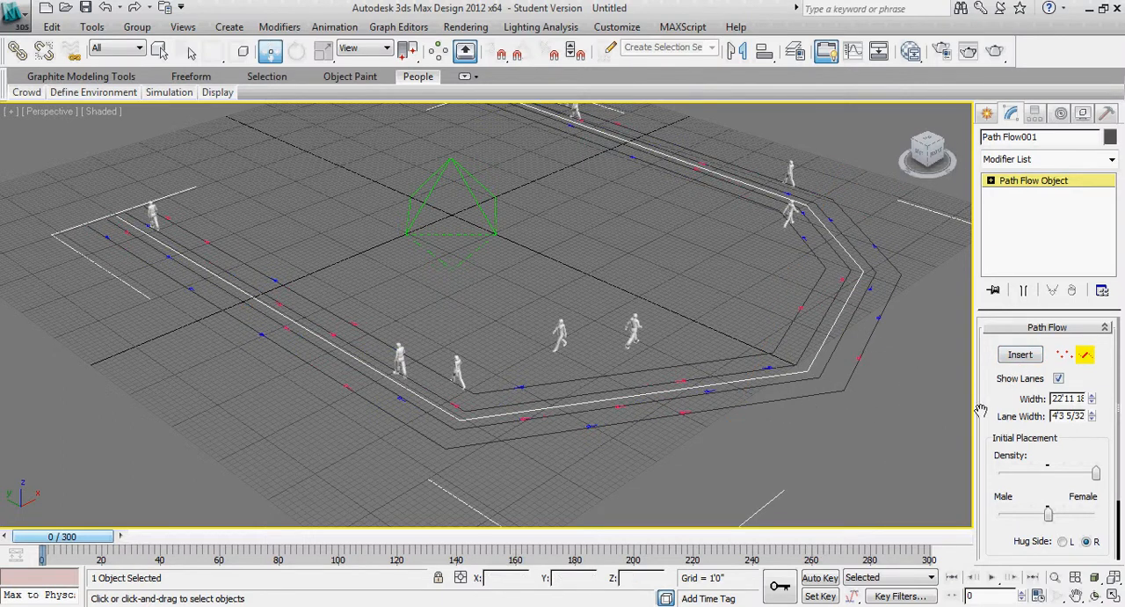
# Simulate the crowd over 300 frames along the bent path flow, stop the playback and return to frame 0
pyautogui.click(169, 93)
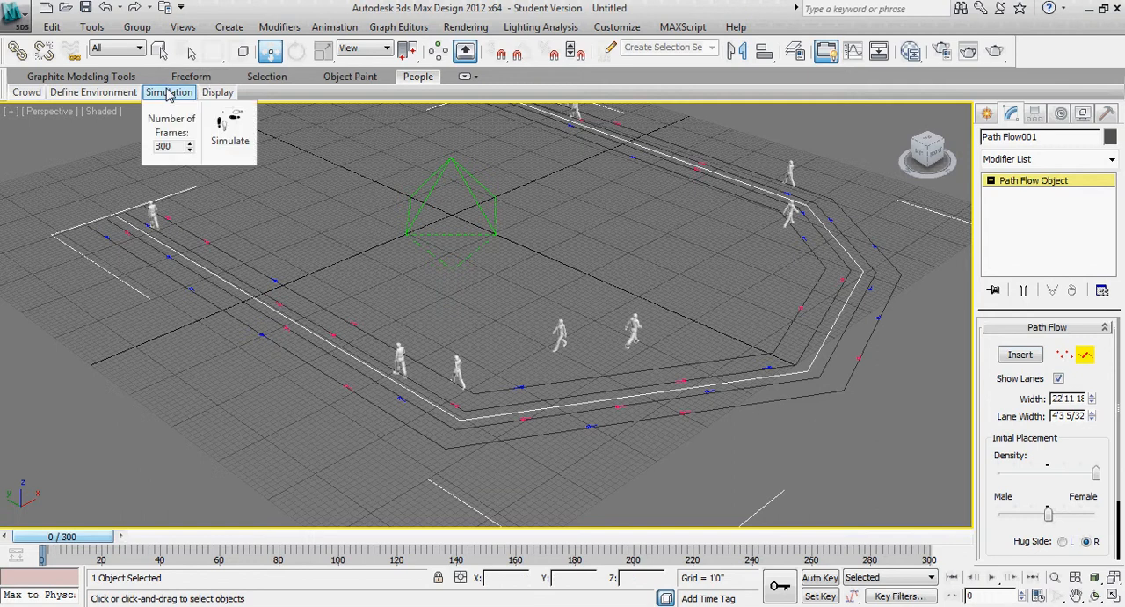
pyautogui.click(228, 130)
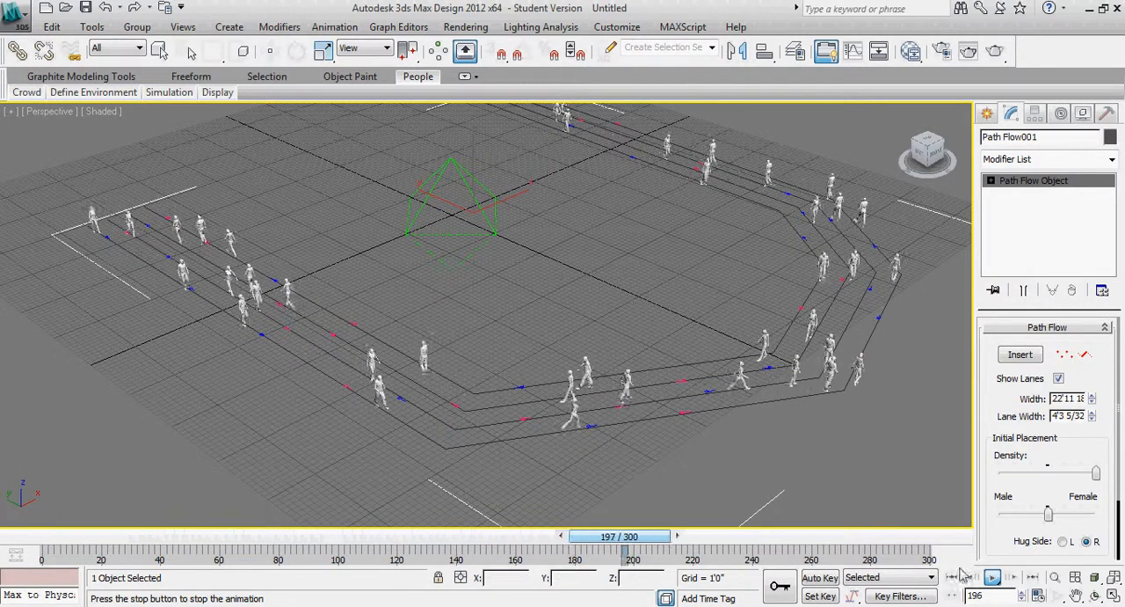
pyautogui.click(992, 578)
pyautogui.moveTo(704, 536); pyautogui.dragTo(7, 519)
pyautogui.press('w')
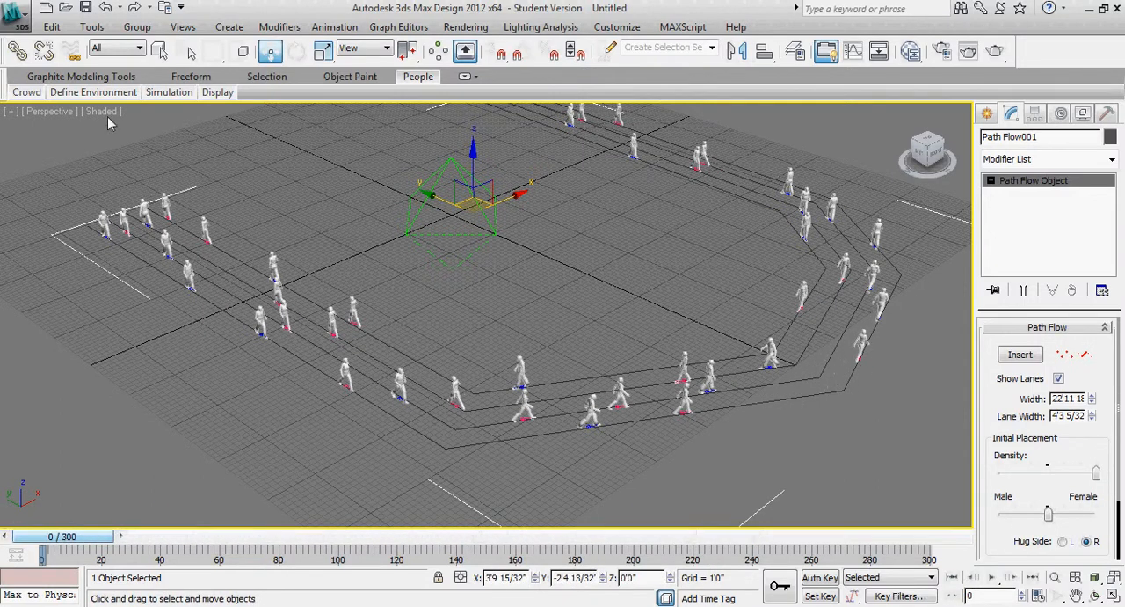
# Draw a freeform idle area on the ground inside the curve of the path flow, beside the crowd helper
pyautogui.click(93, 92)
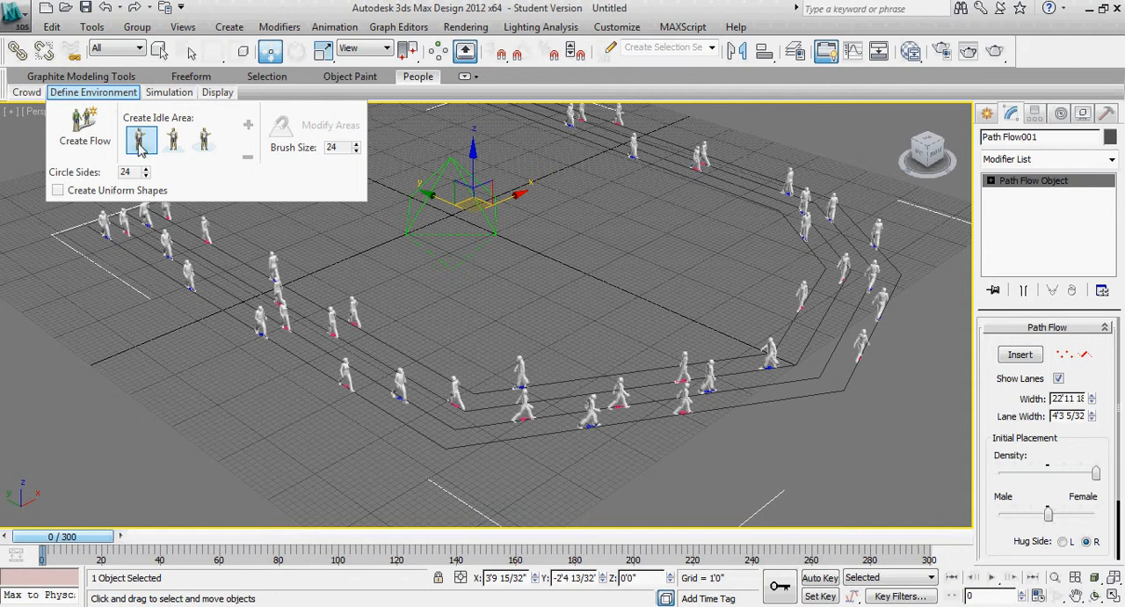
pyautogui.click(140, 144)
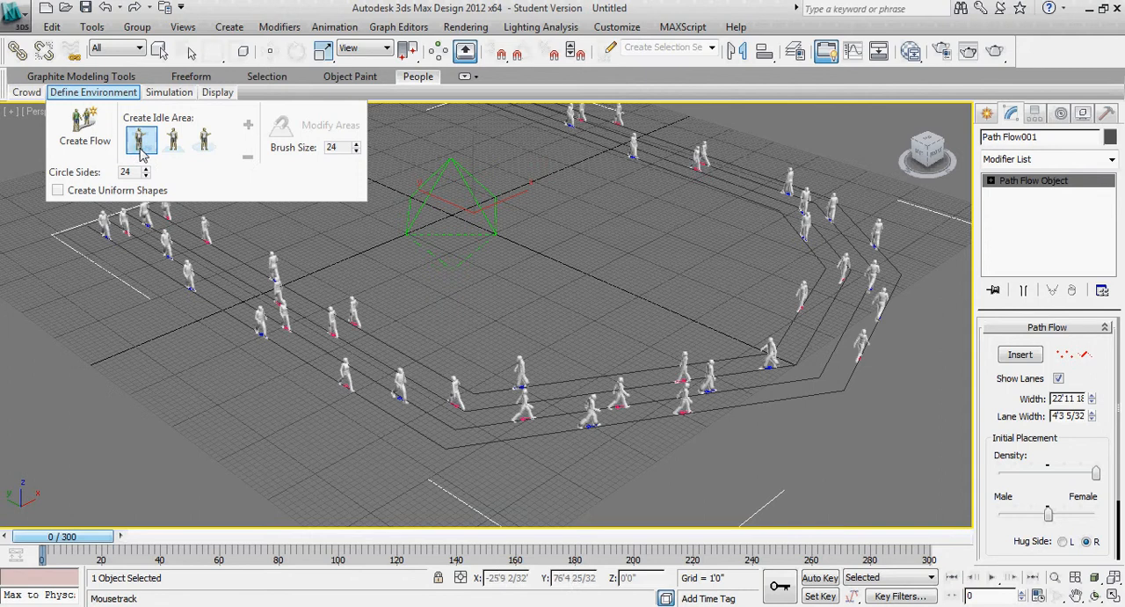
pyautogui.click(516, 363)
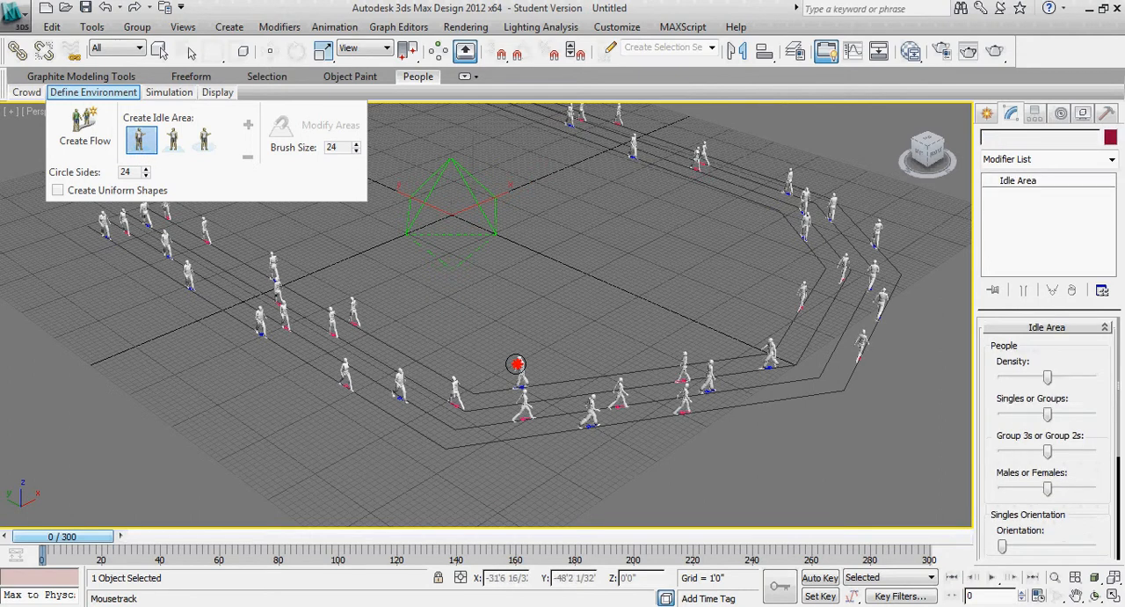
pyautogui.moveTo(516, 363)
pyautogui.mouseDown()
pyautogui.moveTo(729, 339)
pyautogui.moveTo(768, 302)
pyautogui.moveTo(767, 232)
pyautogui.moveTo(585, 144)
pyautogui.moveTo(522, 179)
pyautogui.moveTo(510, 239)
pyautogui.moveTo(379, 243)
pyautogui.moveTo(343, 261)
pyautogui.moveTo(366, 304)
pyautogui.moveTo(396, 327)
pyautogui.mouseUp()
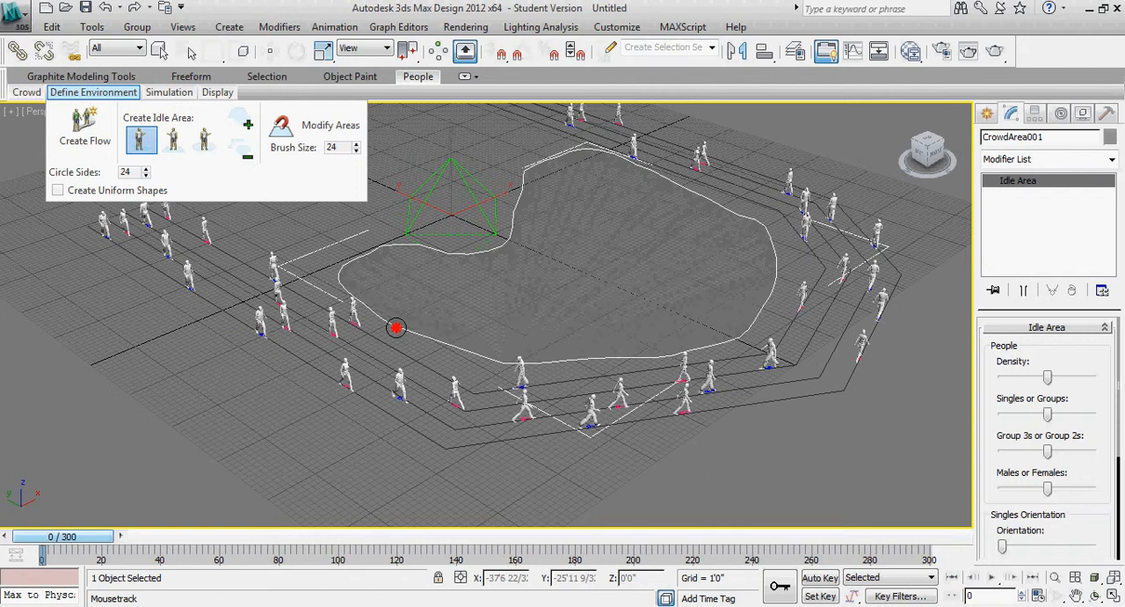
pyautogui.moveTo(396, 327); pyautogui.dragTo(396, 327)
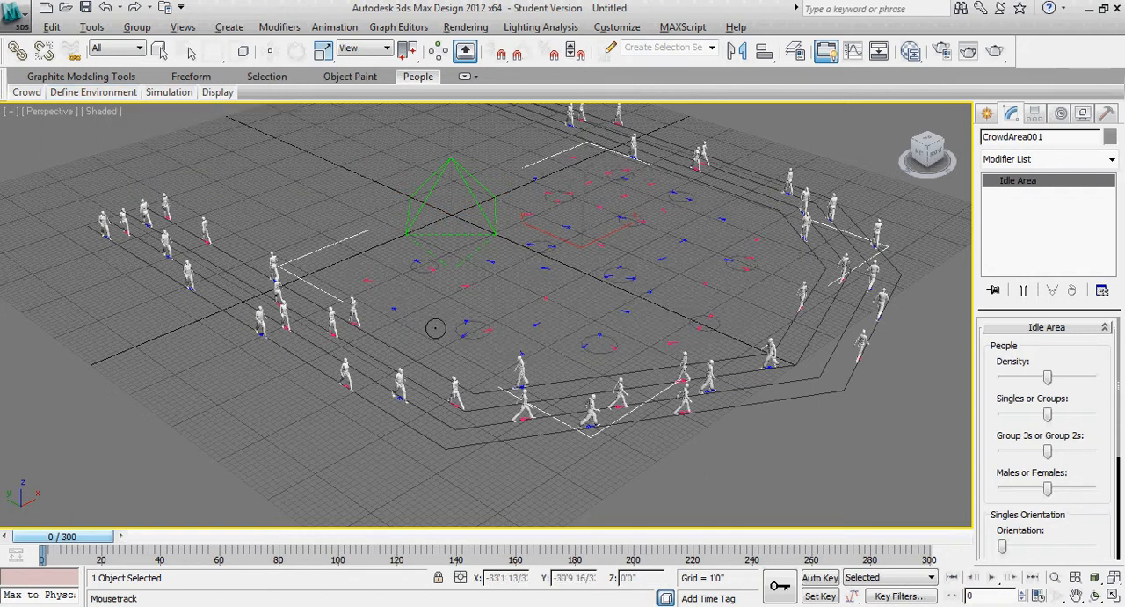
# Simulate the standing and walking crowd together over 300 frames, stop the playback and rewind to frame 0
pyautogui.keyDown('alt'); pyautogui.moveTo(415, 330); pyautogui.dragTo(489, 393, button='middle'); pyautogui.keyUp('alt')
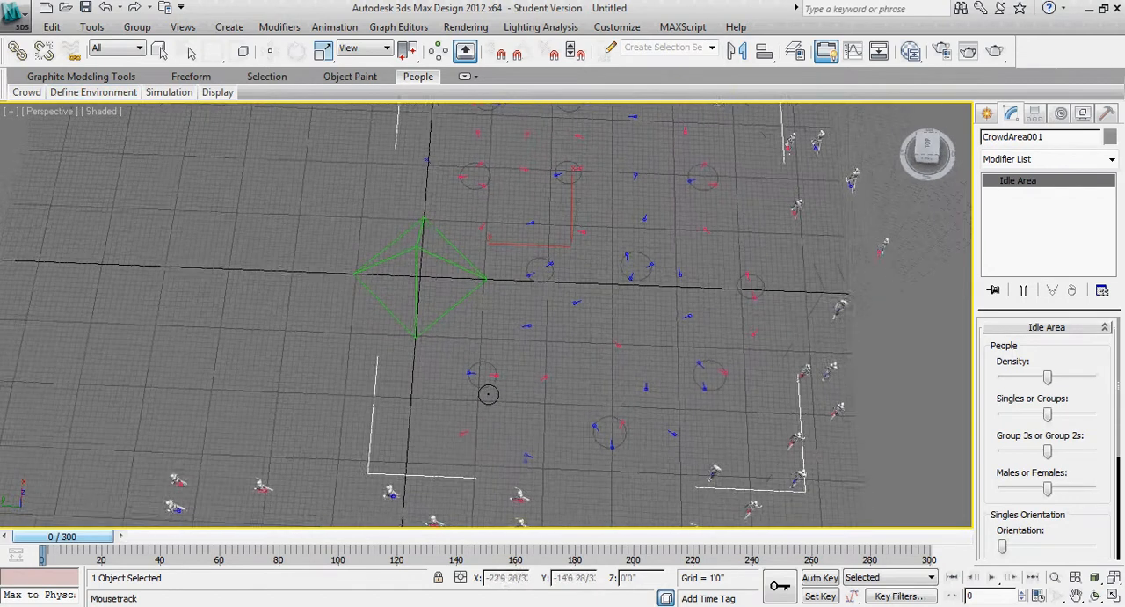
pyautogui.moveTo(562, 365); pyautogui.dragTo(521, 341, button='middle')
pyautogui.scroll(-3, 509, 337)
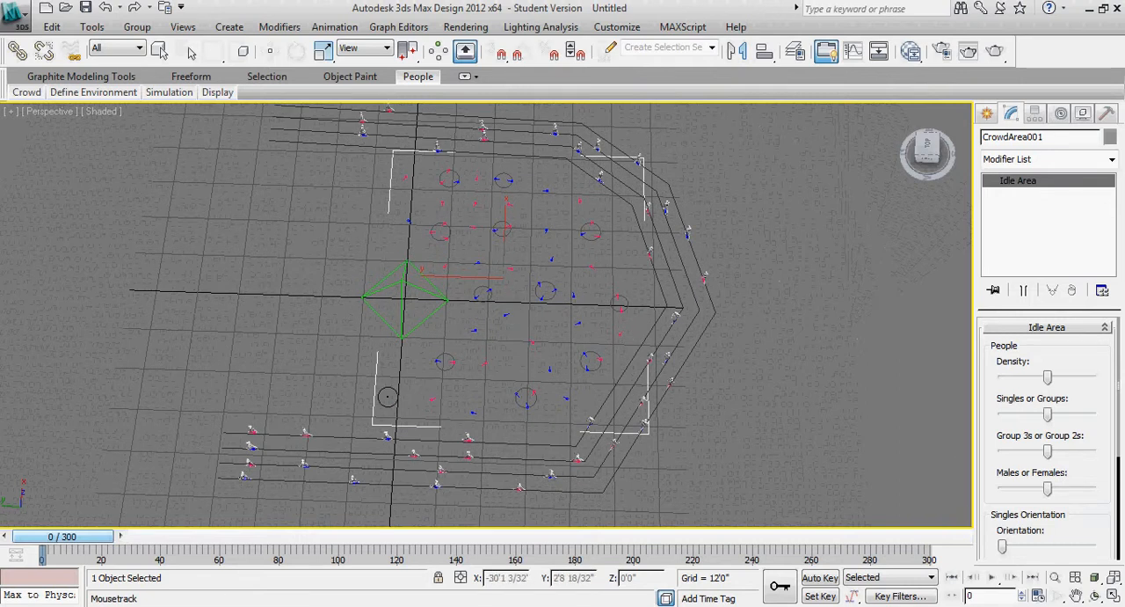
pyautogui.scroll(6, 386, 383)
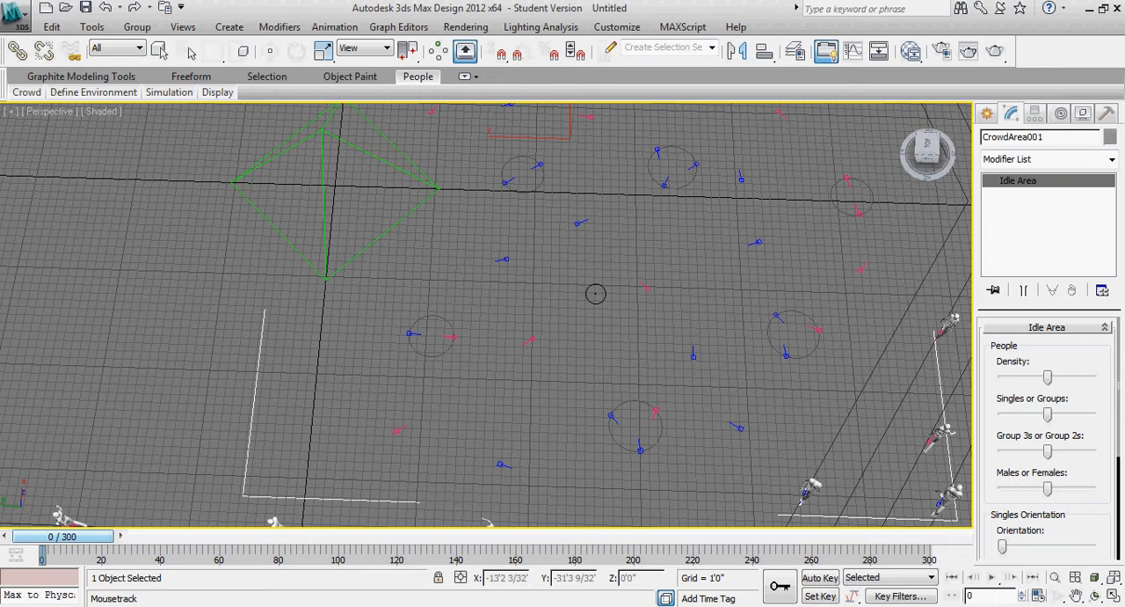
pyautogui.keyDown('alt'); pyautogui.moveTo(673, 365); pyautogui.dragTo(590, 334, button='middle'); pyautogui.keyUp('alt')
pyautogui.moveTo(175, 93)
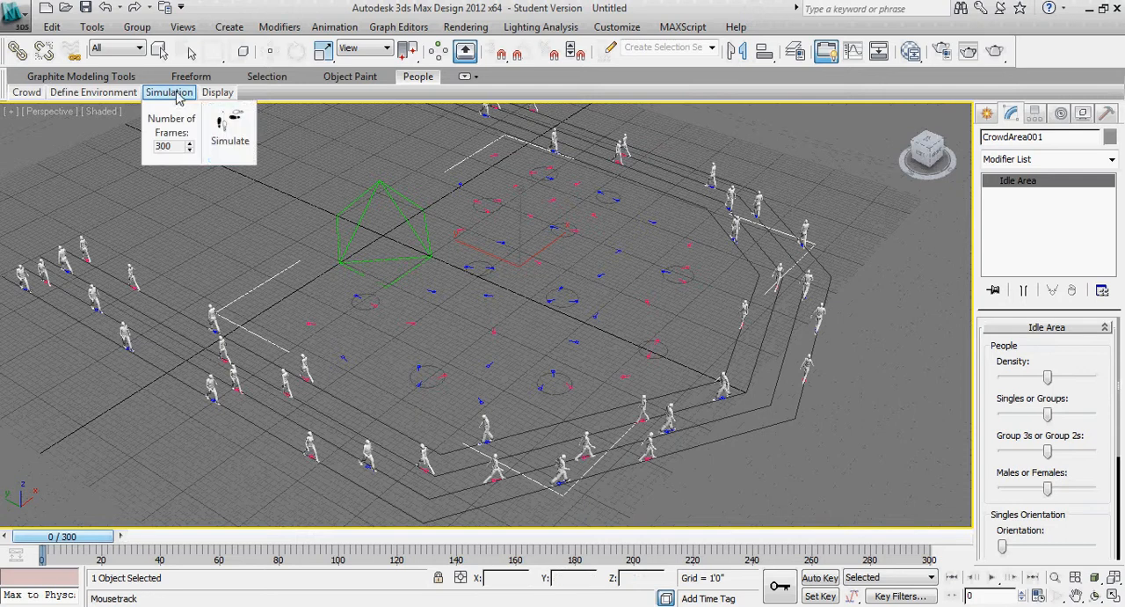
pyautogui.click(230, 136)
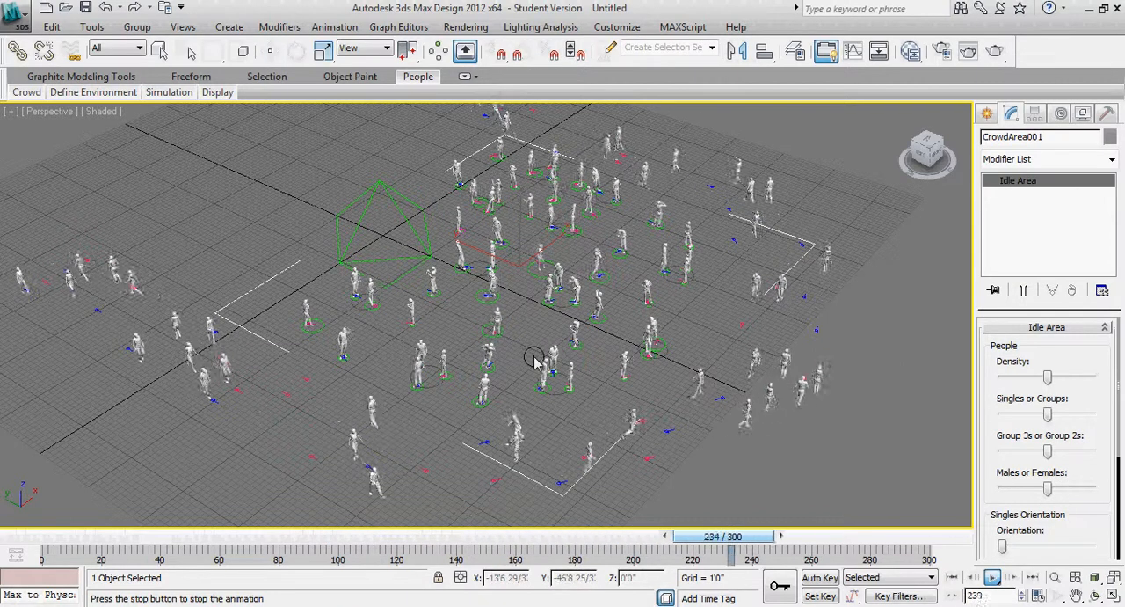
pyautogui.click(991, 577)
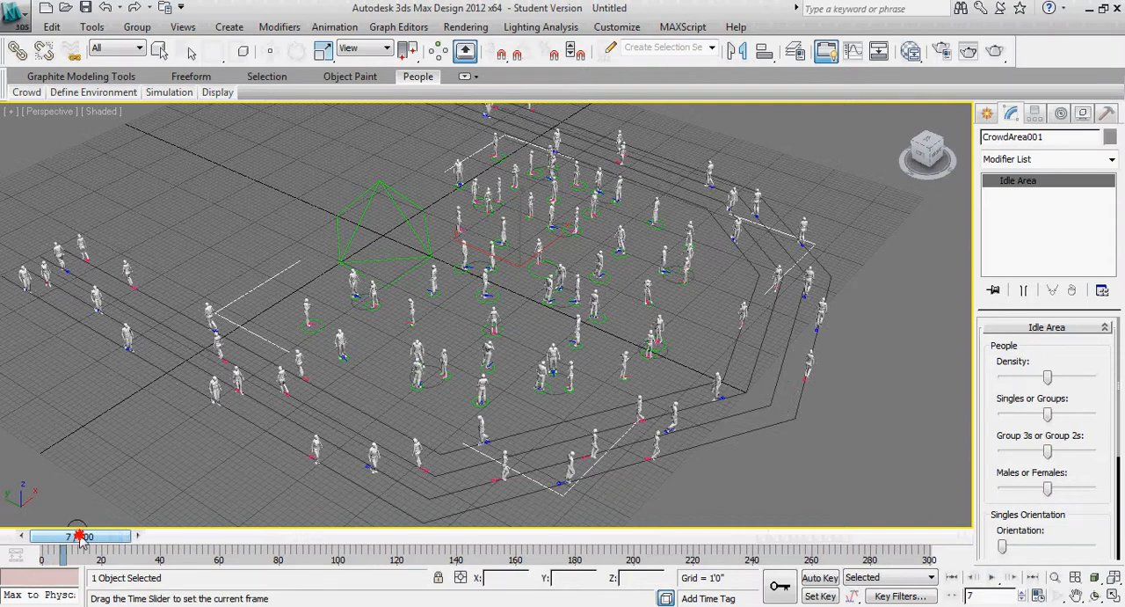
pyautogui.moveTo(80, 538); pyautogui.dragTo(55, 541)
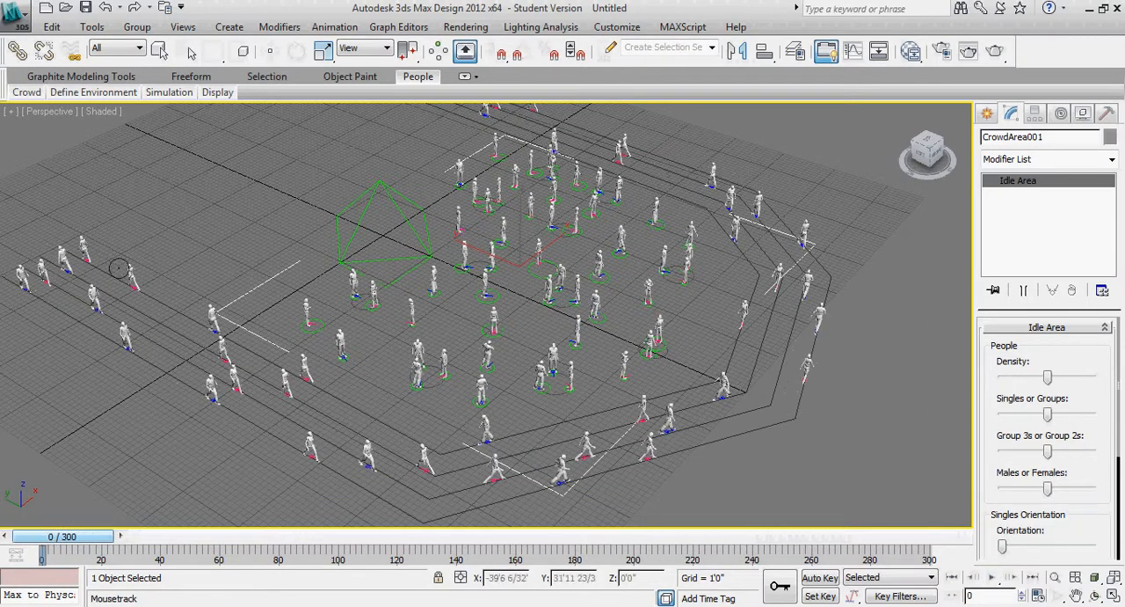
# Subtract a freehand region from the side of the idle area facing the path flow's outer bend
pyautogui.moveTo(141, 95)
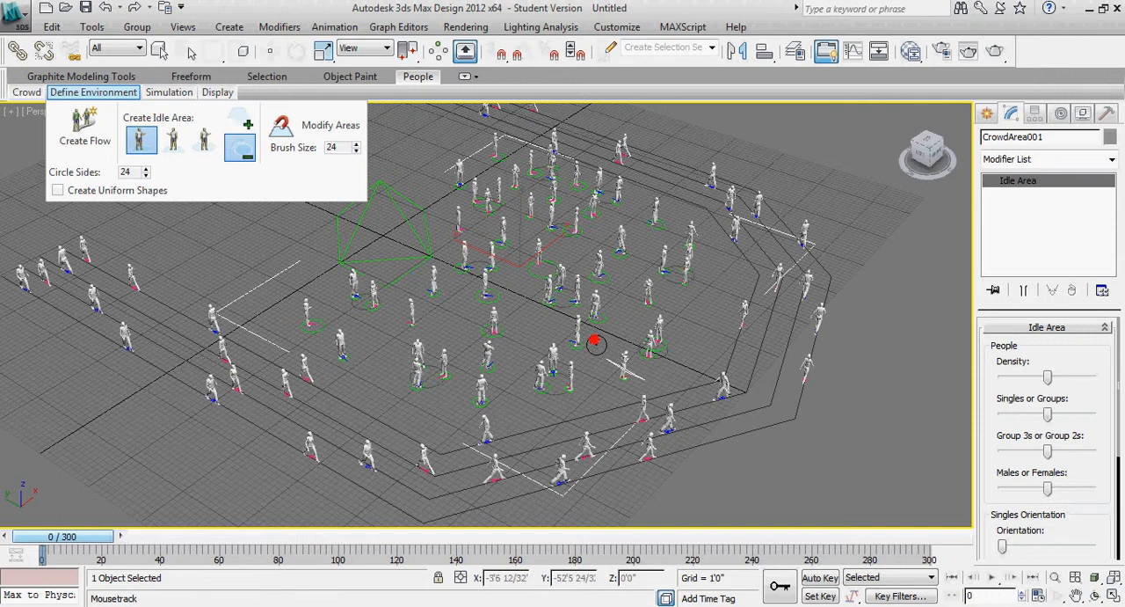
pyautogui.moveTo(595, 343)
pyautogui.mouseDown()
pyautogui.moveTo(598, 205)
pyautogui.moveTo(623, 185)
pyautogui.moveTo(699, 215)
pyautogui.moveTo(744, 284)
pyautogui.moveTo(730, 359)
pyautogui.moveTo(701, 379)
pyautogui.mouseUp()
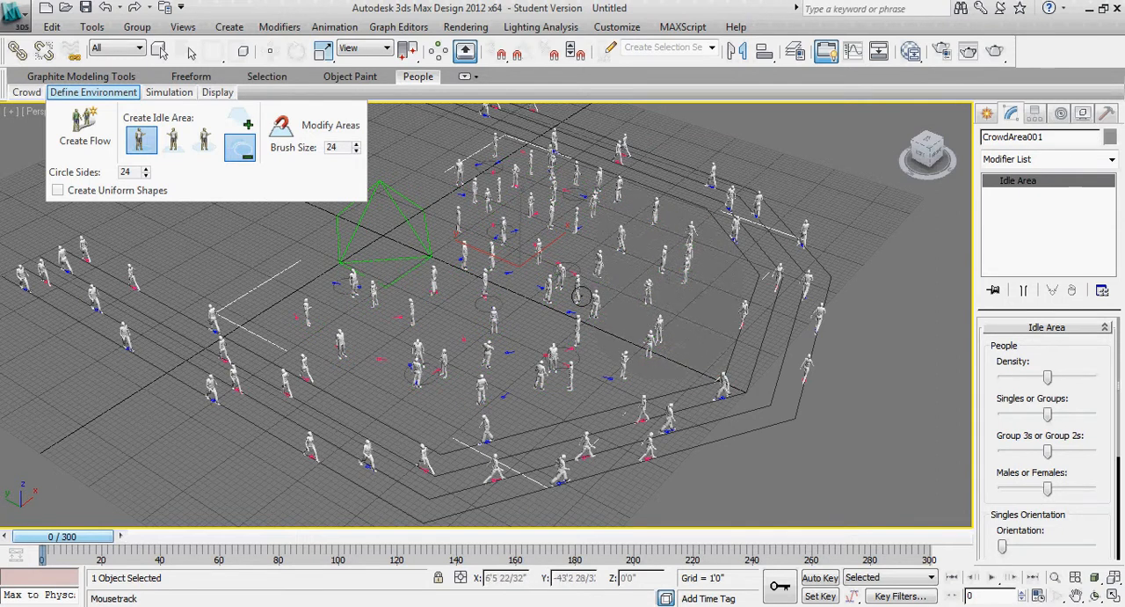
pyautogui.scroll(6, 599, 324)
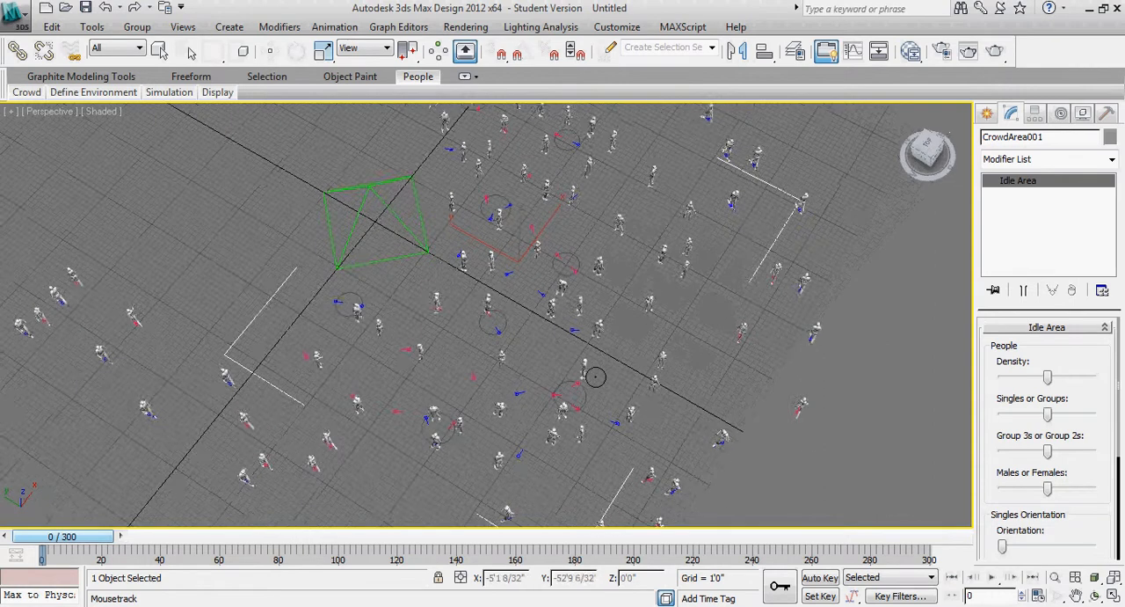
pyautogui.scroll(-3, 677, 269)
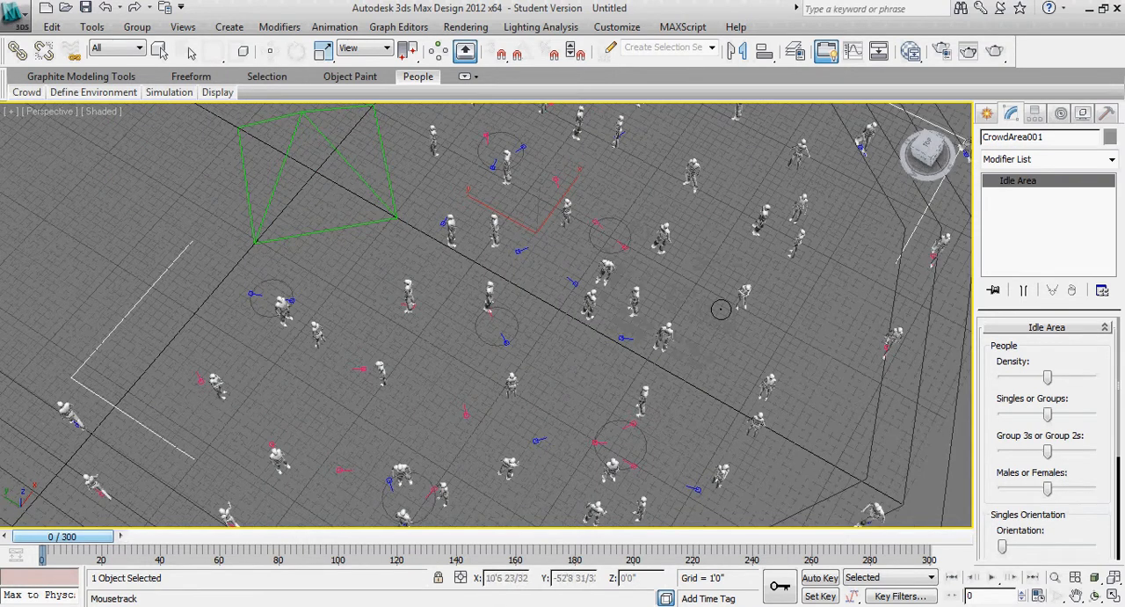
# Simulate 300 frames with the cut-down idle area, viewing the crowd from a lower angle, and return to frame 0
pyautogui.moveTo(188, 95)
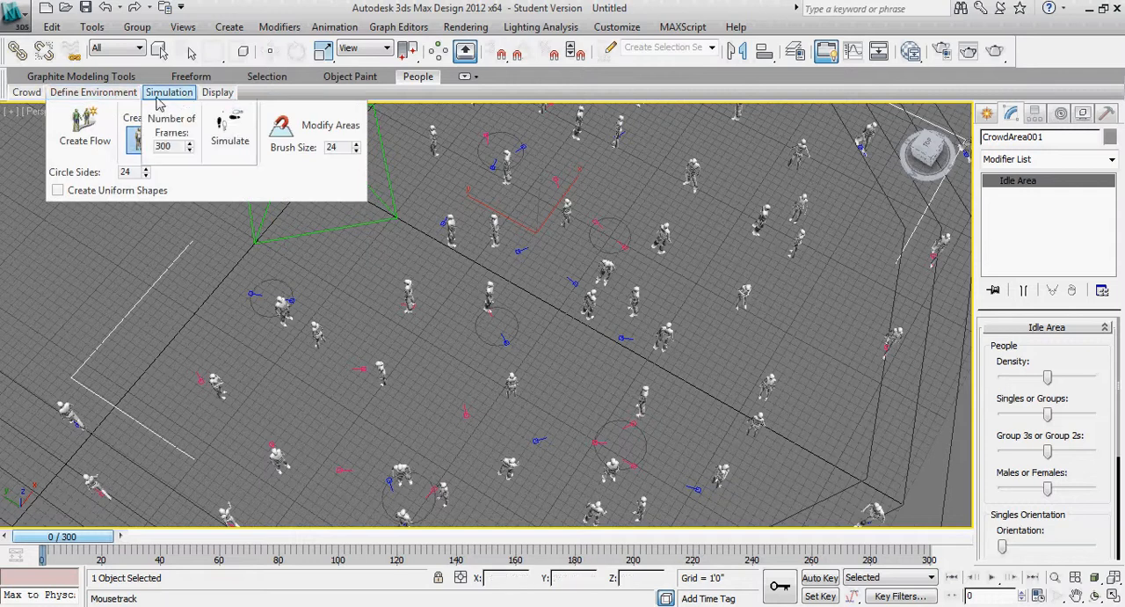
pyautogui.click(225, 130)
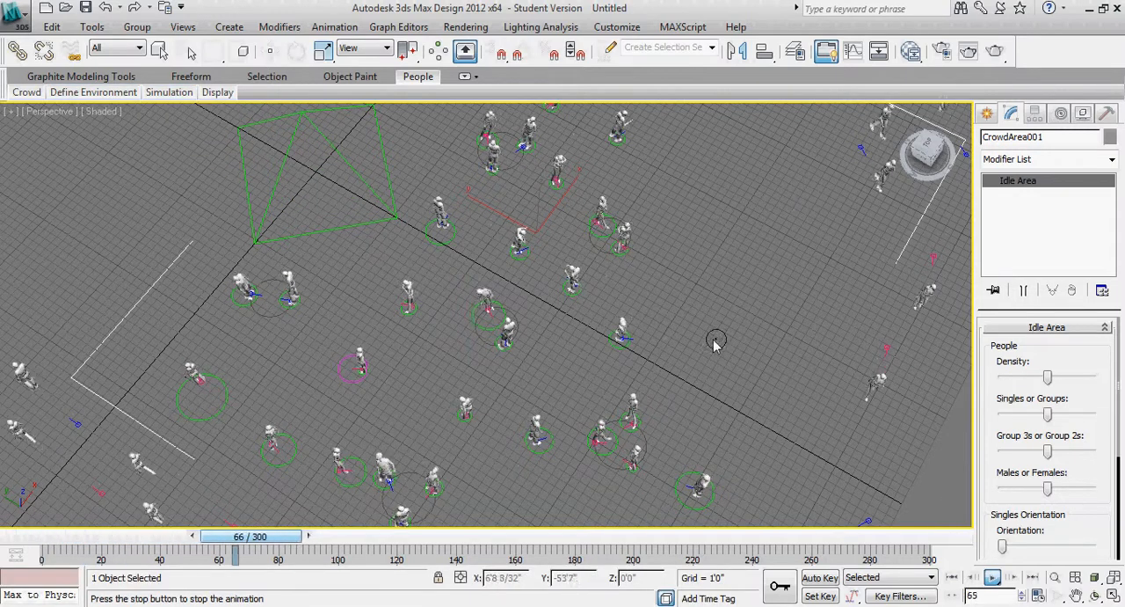
pyautogui.moveTo(713, 335); pyautogui.dragTo(505, 364, button='middle')
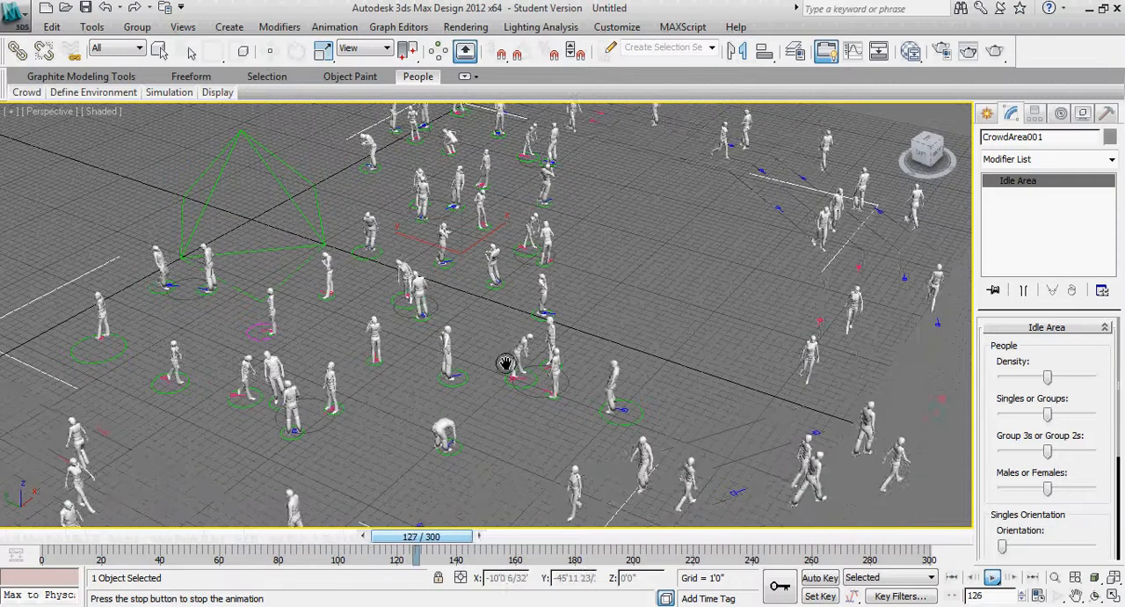
pyautogui.moveTo(545, 302); pyautogui.dragTo(515, 334, button='middle')
pyautogui.scroll(-3, 514, 345)
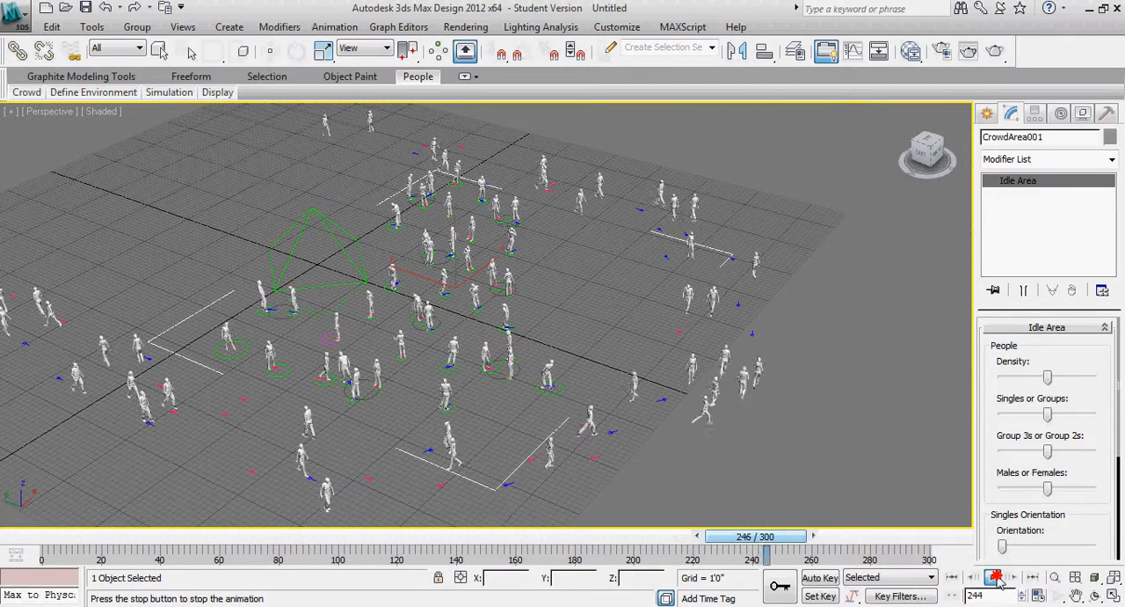
pyautogui.moveTo(748, 536); pyautogui.dragTo(53, 532)
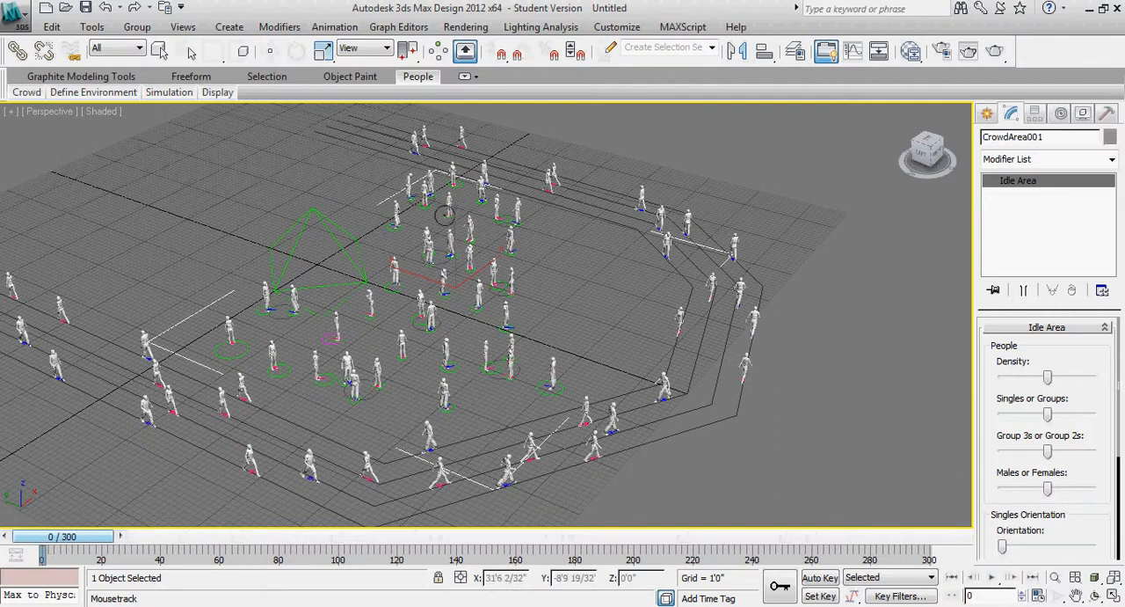
# Raise the idle area's density to its maximum and set Singles or Groups fully to groups
pyautogui.click(988, 113)
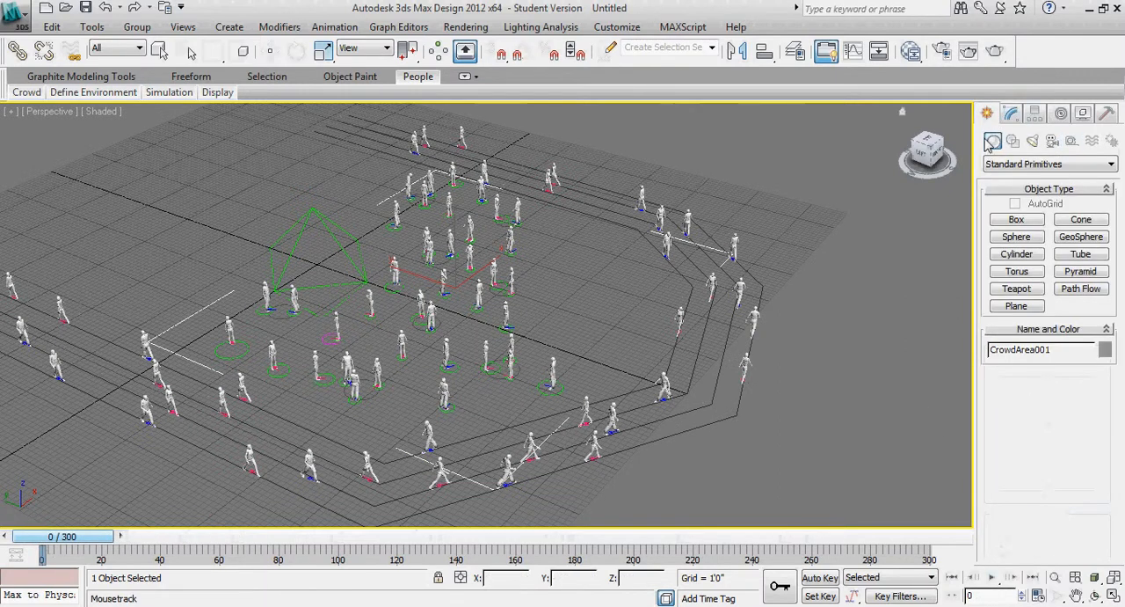
pyautogui.click(1011, 114)
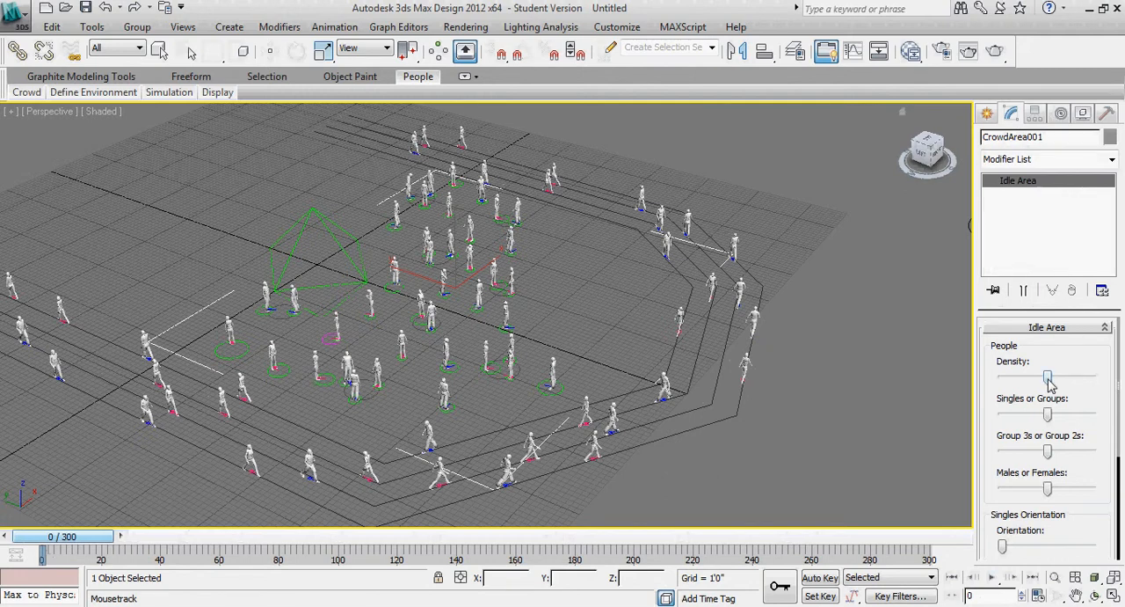
pyautogui.moveTo(1051, 384); pyautogui.dragTo(1111, 389)
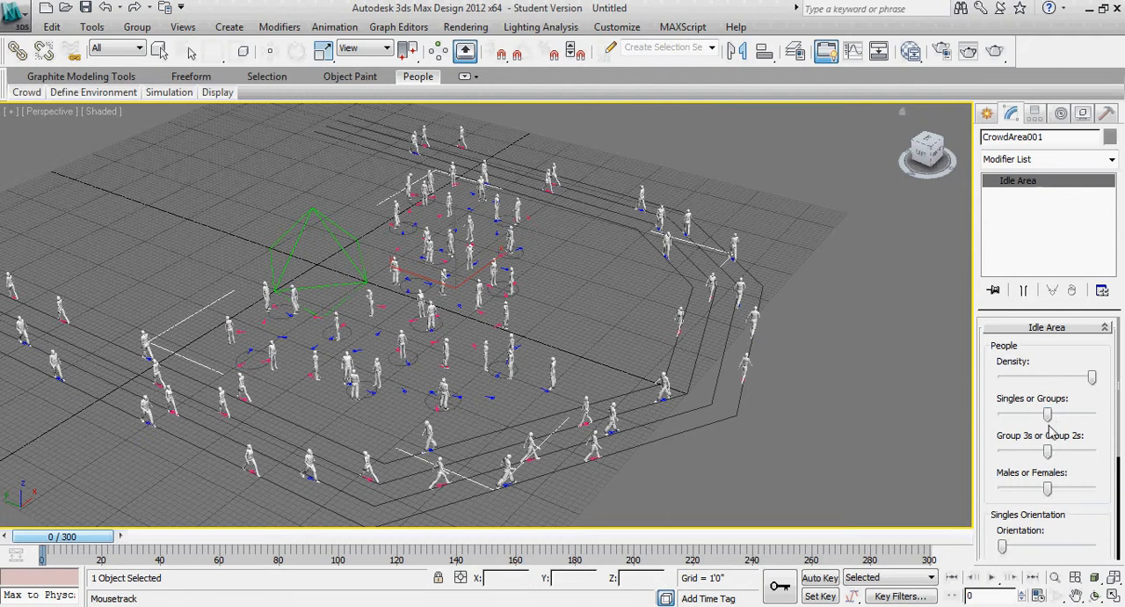
pyautogui.moveTo(1051, 417); pyautogui.dragTo(1108, 415)
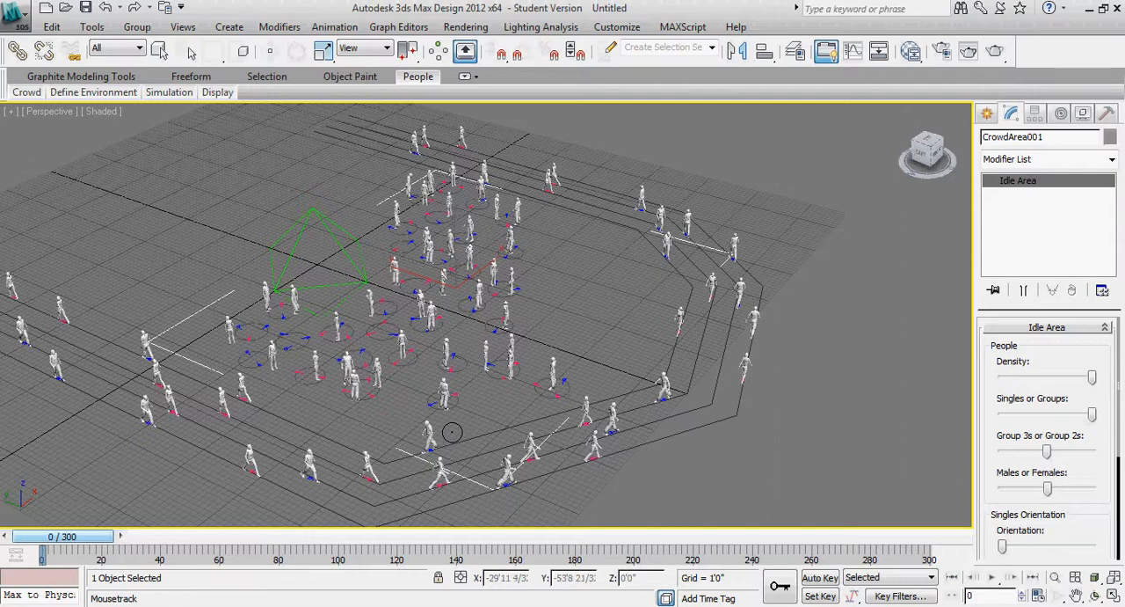
# Simulate the denser, grouped idle crowd over 300 frames, view the groups up close and stop the playback
pyautogui.keyDown('alt'); pyautogui.moveTo(452, 432); pyautogui.dragTo(551, 352, button='middle'); pyautogui.keyUp('alt')
pyautogui.scroll(5, 727, 389)
pyautogui.scroll(-2, 706, 384)
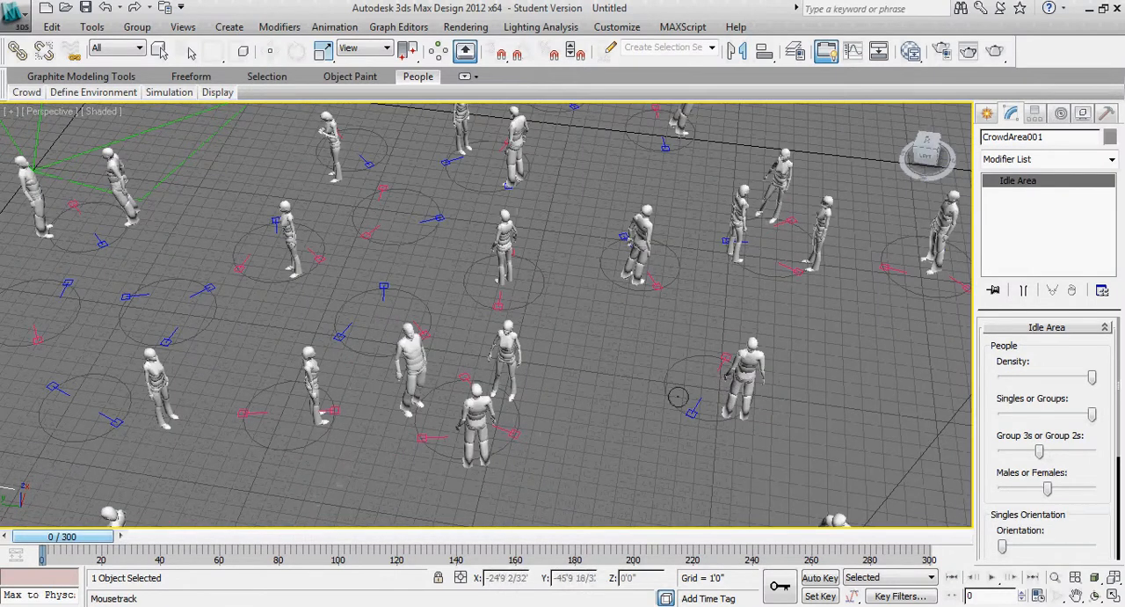
pyautogui.click(169, 92)
pyautogui.click(229, 132)
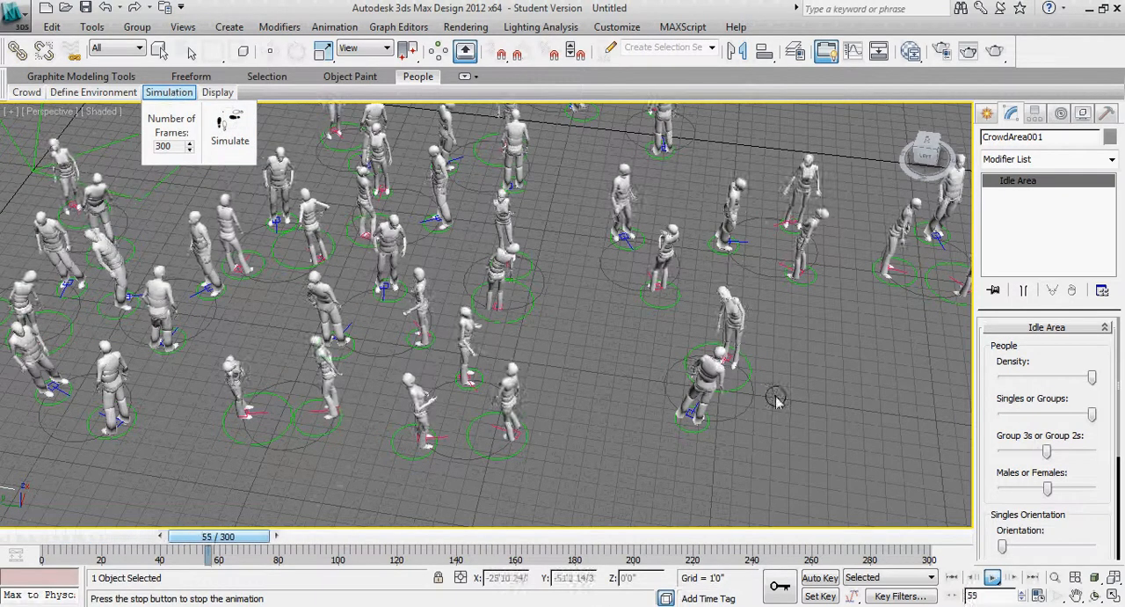
pyautogui.click(992, 578)
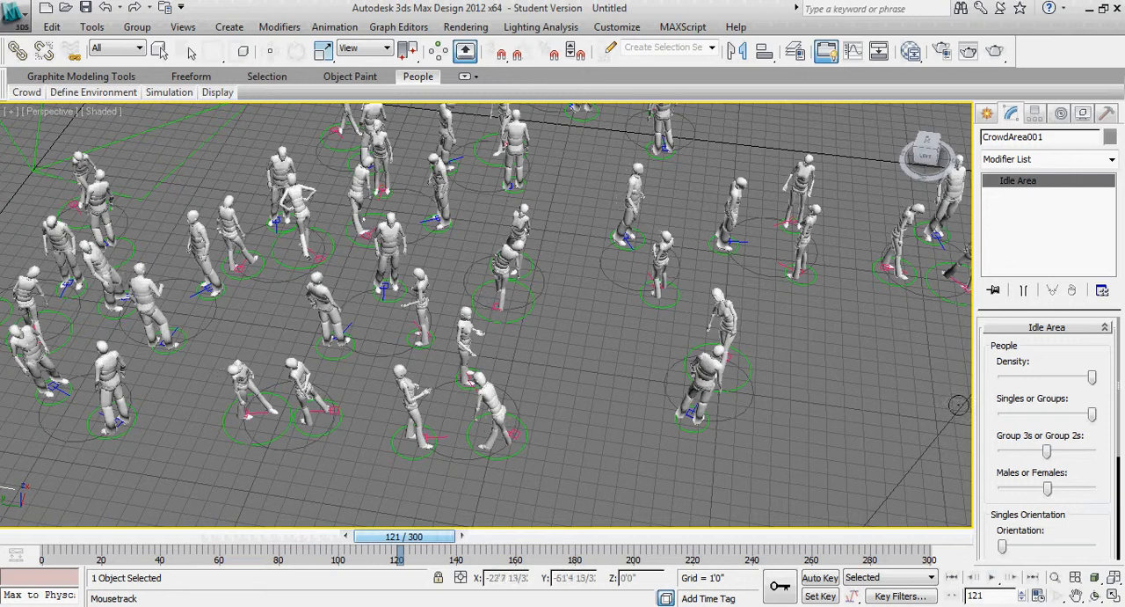
# Try the idle area's Group 3s or Group 2s setting at its 3s end and restore it to the middle
pyautogui.moveTo(1046, 450); pyautogui.dragTo(1003, 461)
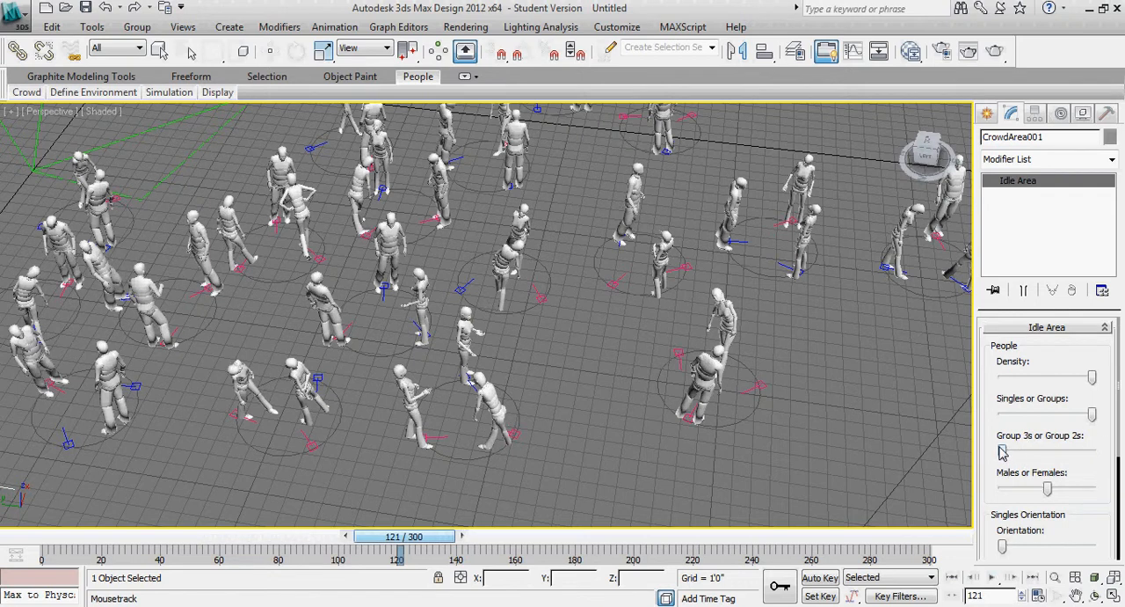
pyautogui.moveTo(1003, 453); pyautogui.dragTo(1046, 453)
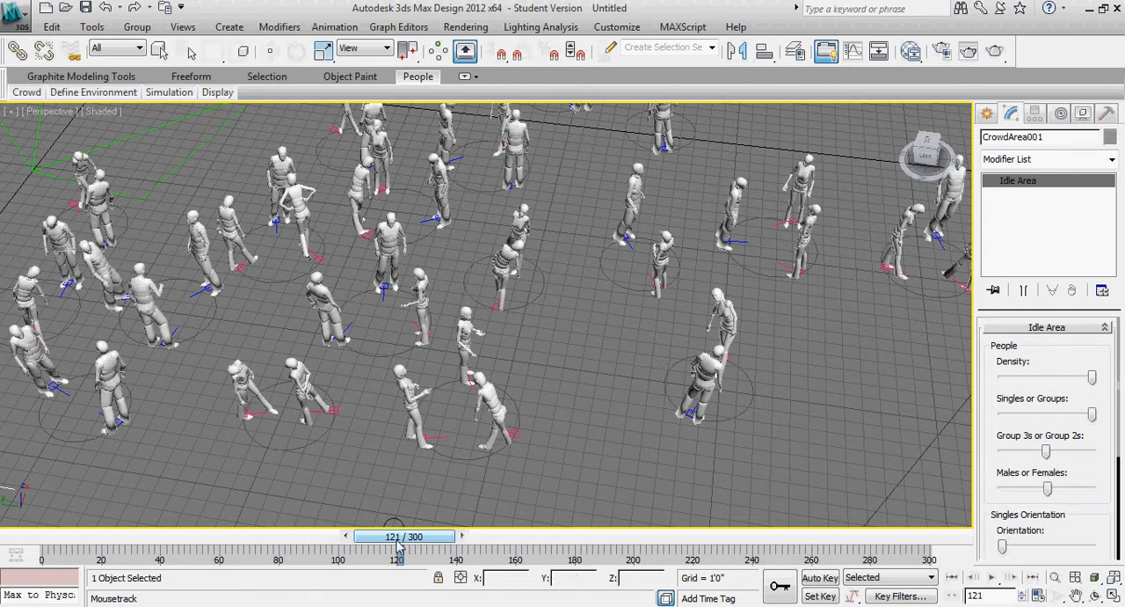
# Return to frame 0 and simulate the crowd again over 300 frames, with the idle groups in view
pyautogui.moveTo(402, 536); pyautogui.dragTo(31, 536)
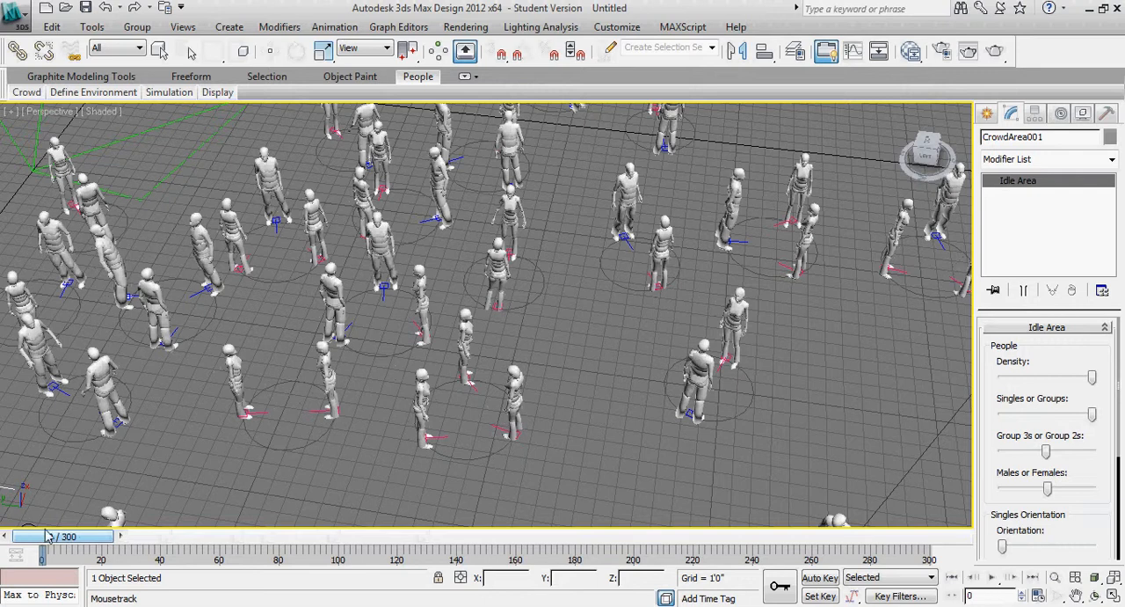
pyautogui.moveTo(170, 97)
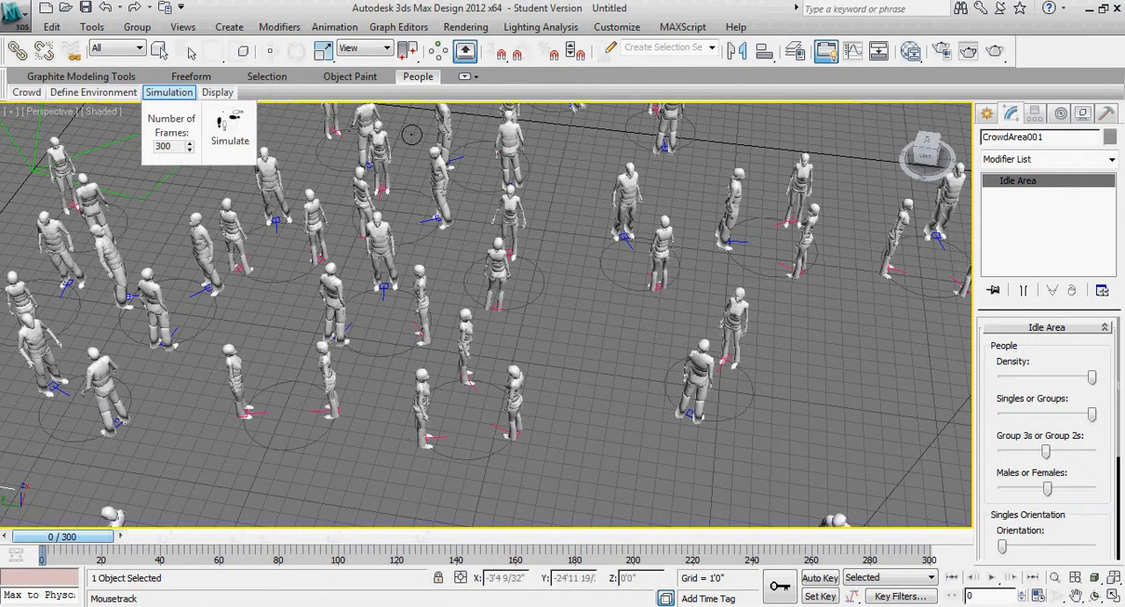
pyautogui.keyDown('alt'); pyautogui.moveTo(653, 387); pyautogui.dragTo(595, 370, button='middle'); pyautogui.keyUp('alt')
pyautogui.moveTo(489, 296); pyautogui.dragTo(531, 351, button='middle')
pyautogui.moveTo(456, 387); pyautogui.dragTo(490, 362, button='middle')
pyautogui.scroll(-4, 484, 357)
pyautogui.scroll(4, 480, 359)
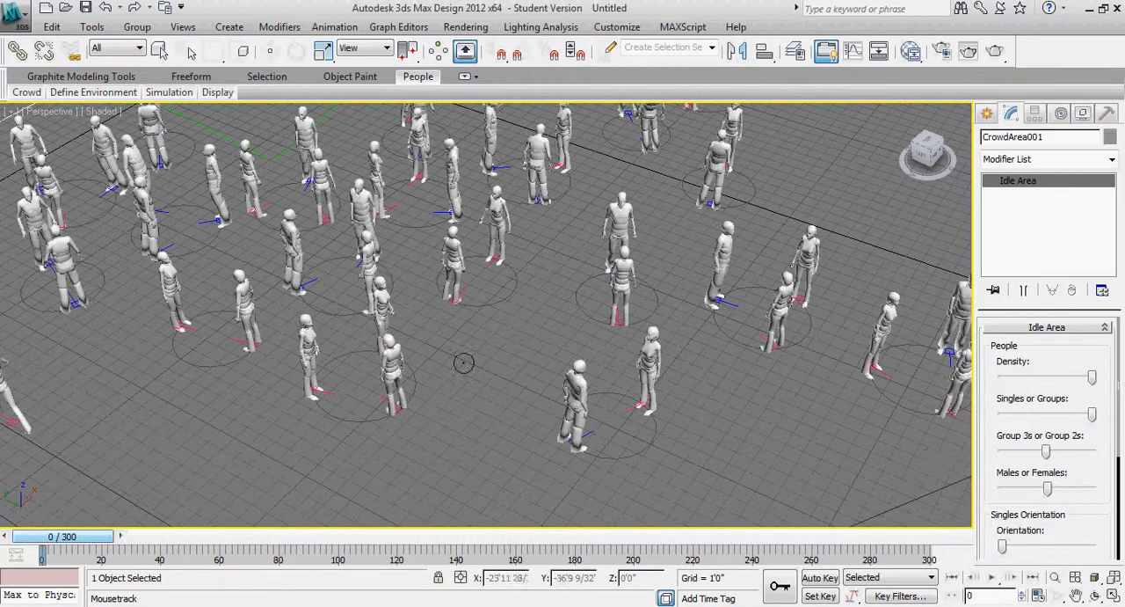
pyautogui.moveTo(169, 93)
pyautogui.click(229, 130)
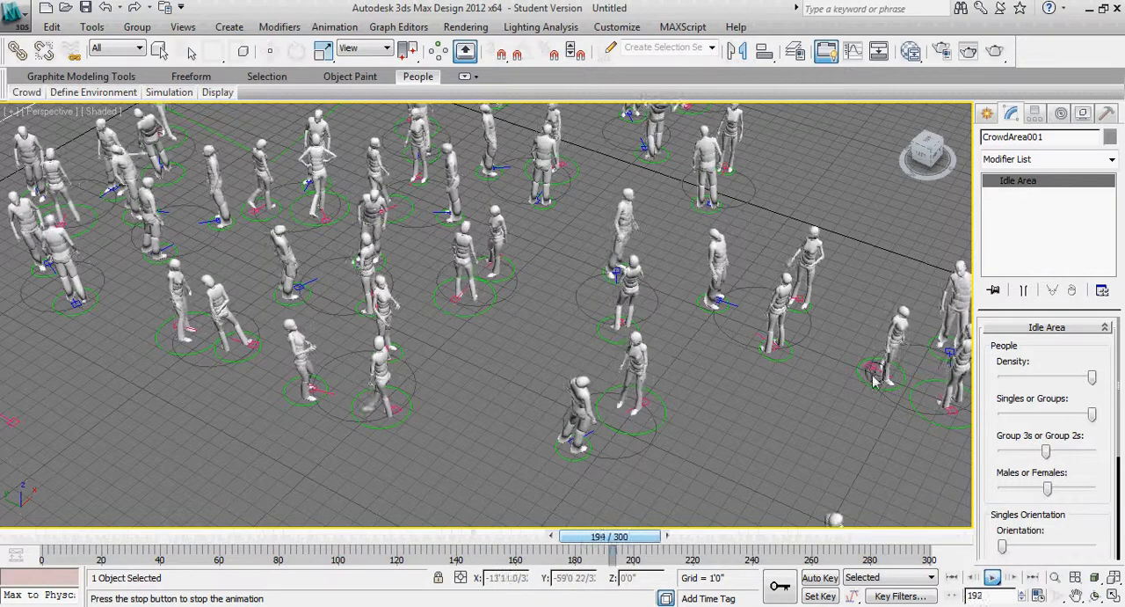
# Examine the idle groups up close during playback, stop the animation and return to frame 0
pyautogui.scroll(8, 639, 377)
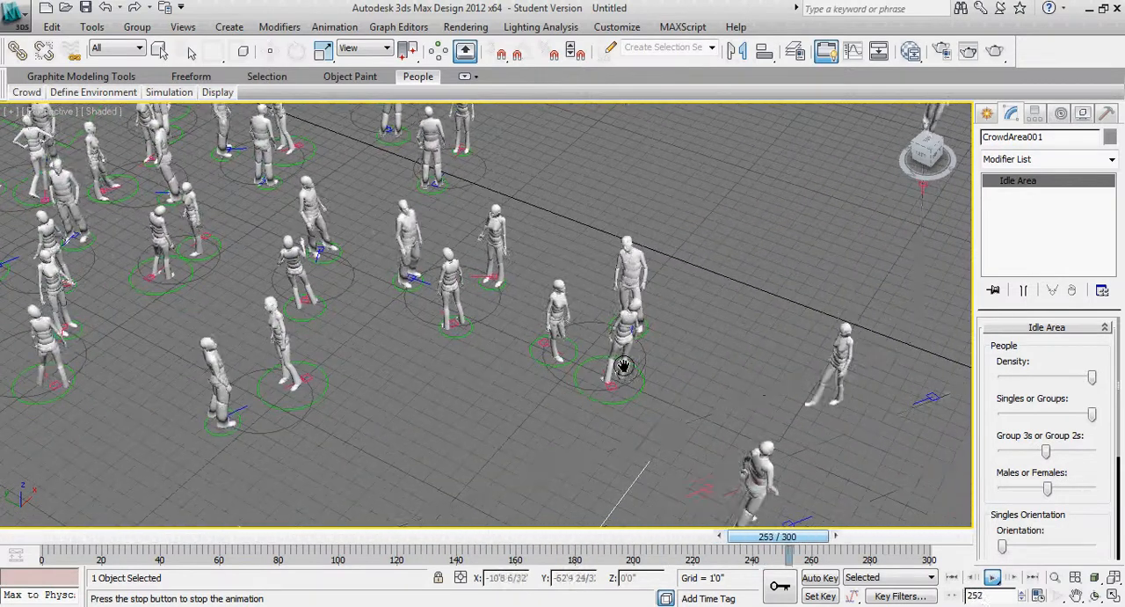
pyautogui.moveTo(764, 402); pyautogui.dragTo(657, 378, button='middle')
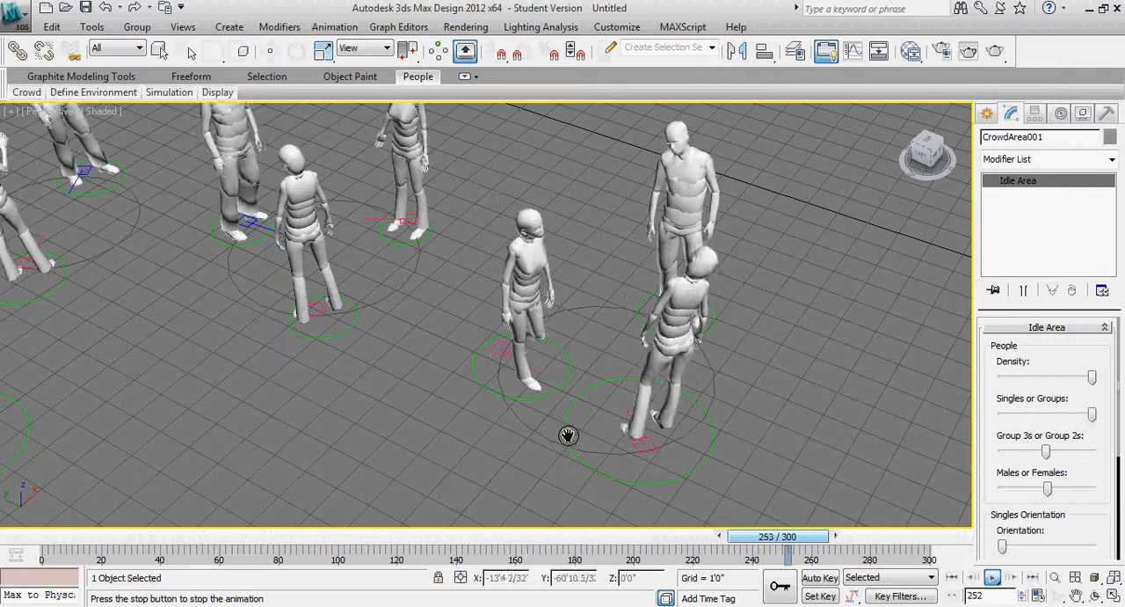
pyautogui.scroll(-4, 550, 415)
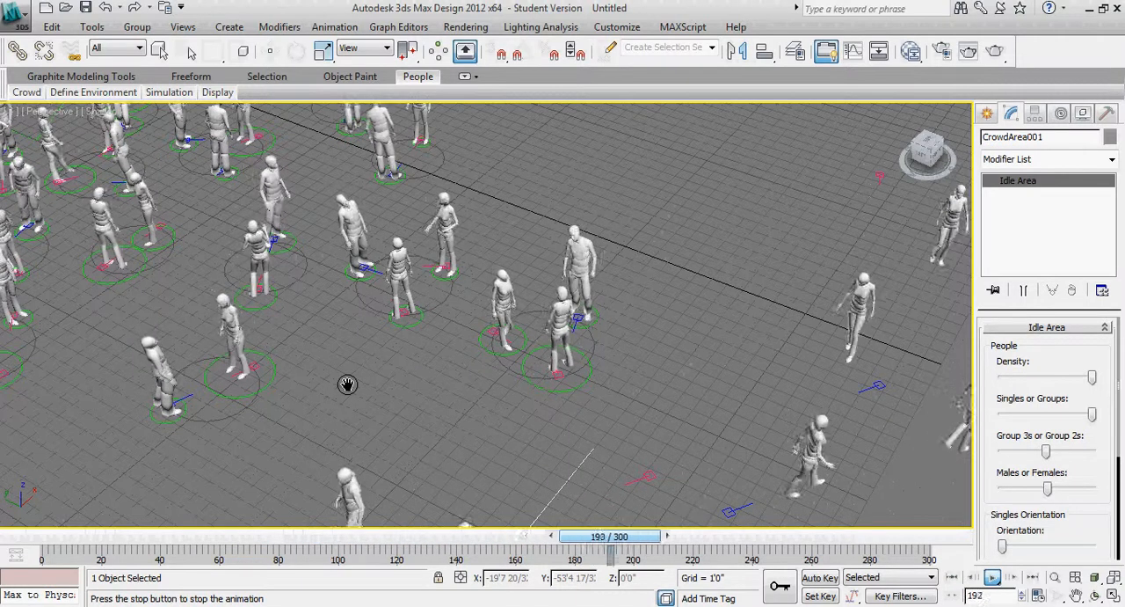
pyautogui.moveTo(275, 369); pyautogui.dragTo(477, 428)
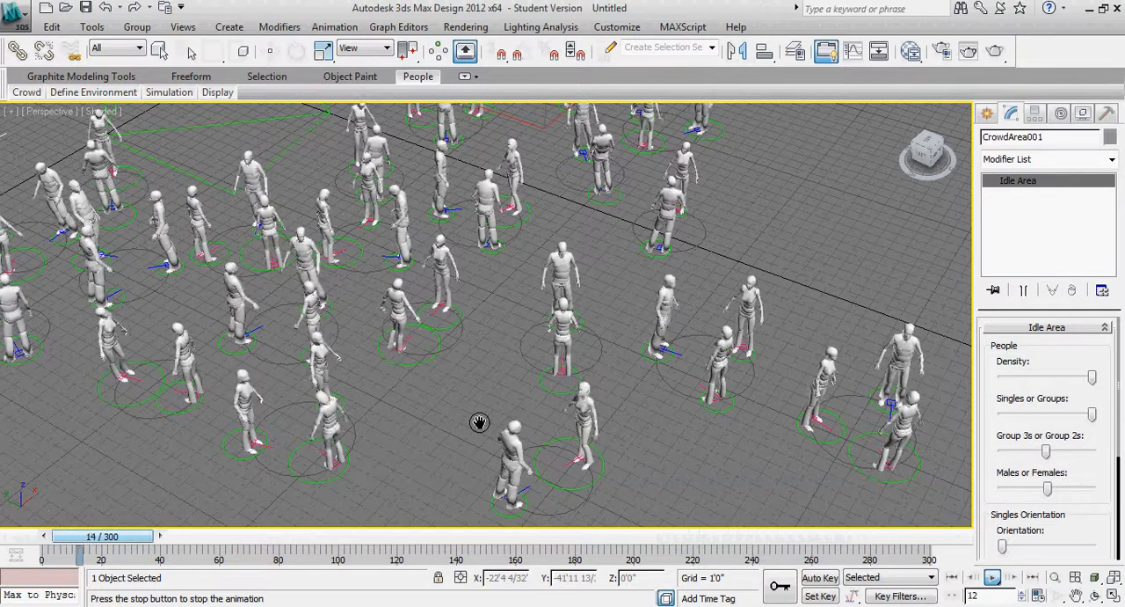
pyautogui.click(994, 577)
pyautogui.moveTo(308, 537); pyautogui.dragTo(30, 543)
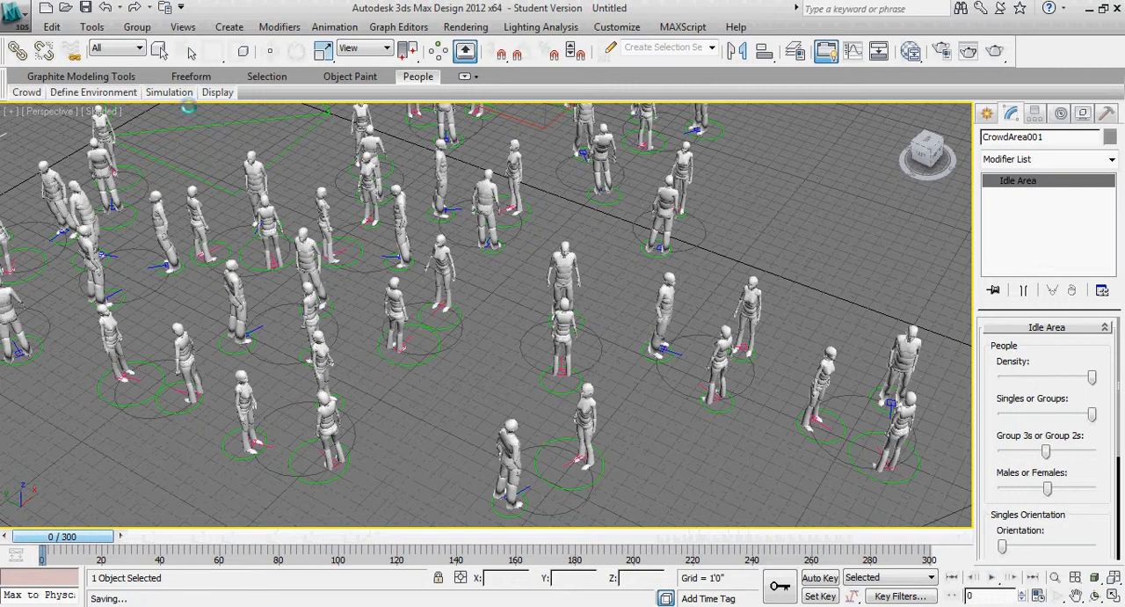
# Try hiding the path flow and idle area guides of the whole crowd and show them again
pyautogui.moveTo(175, 98)
pyautogui.moveTo(218, 95)
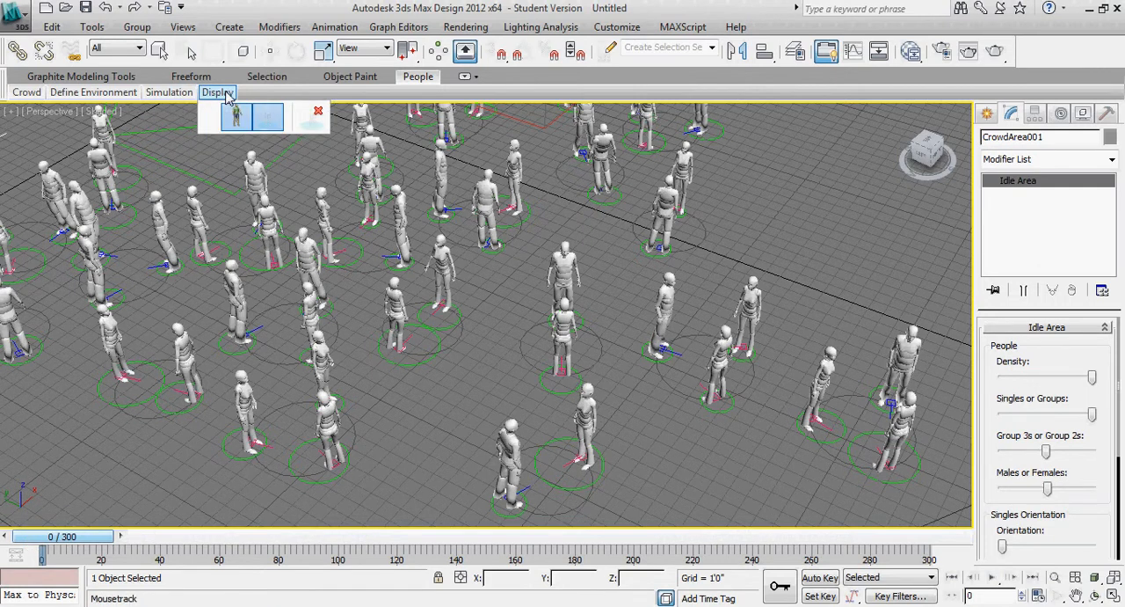
pyautogui.click(224, 93)
pyautogui.scroll(-4, 402, 345)
pyautogui.moveTo(402, 344); pyautogui.dragTo(402, 308, button='middle')
pyautogui.scroll(-3, 398, 305)
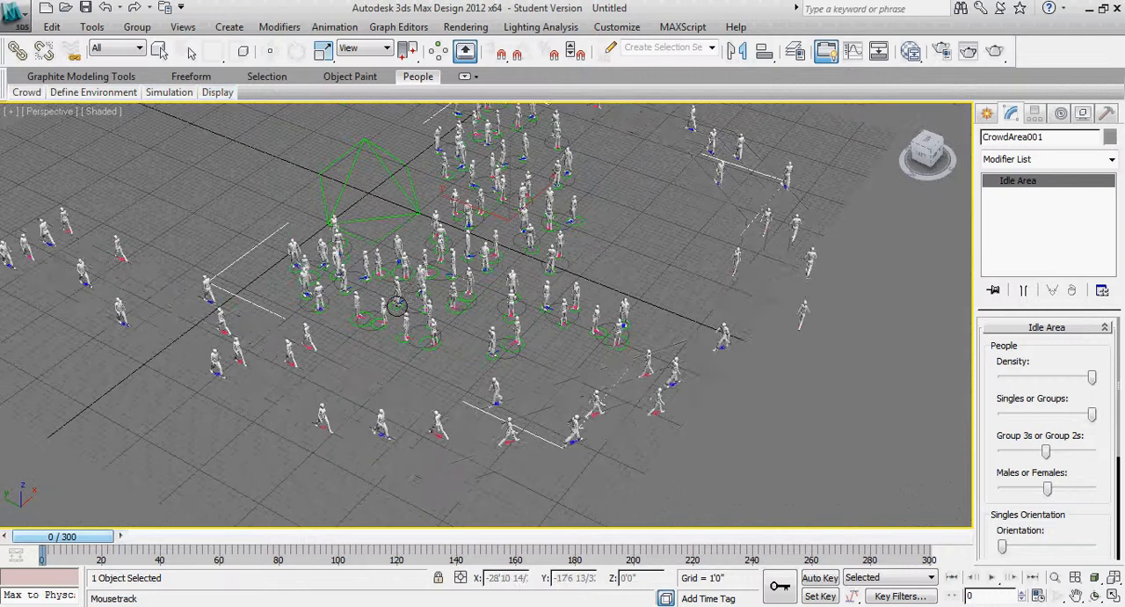
pyautogui.moveTo(430, 248); pyautogui.dragTo(438, 265, button='middle')
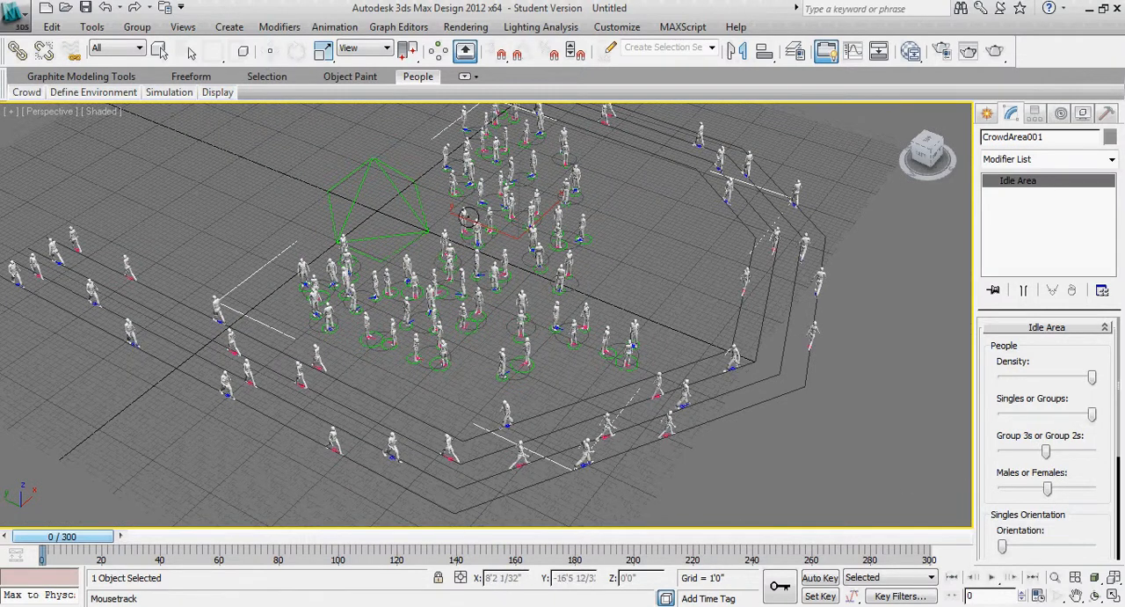
pyautogui.moveTo(218, 92)
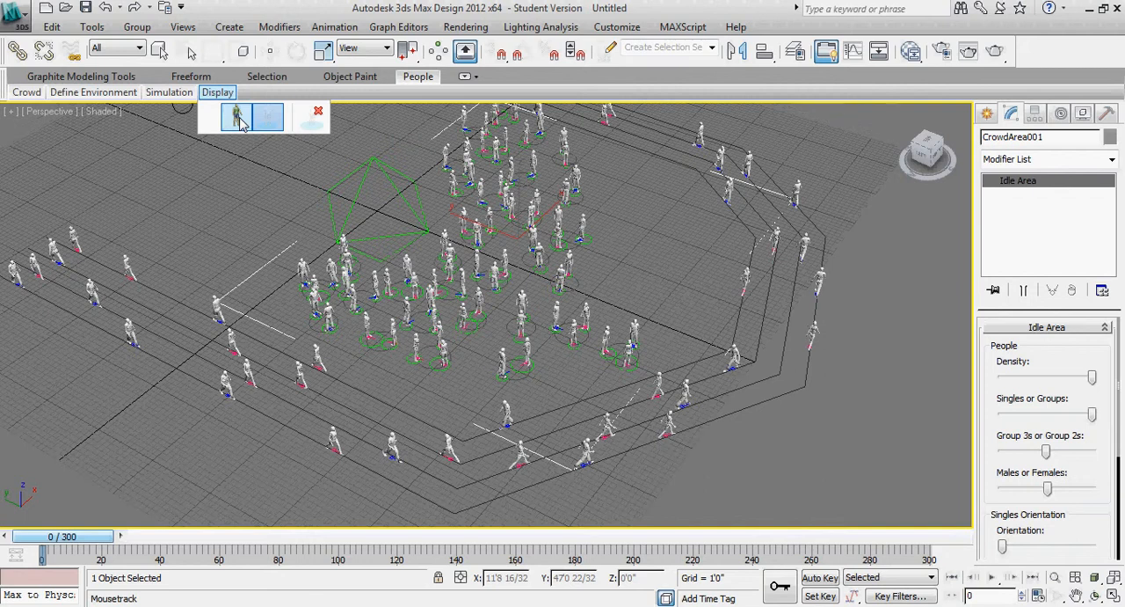
pyautogui.click(237, 117)
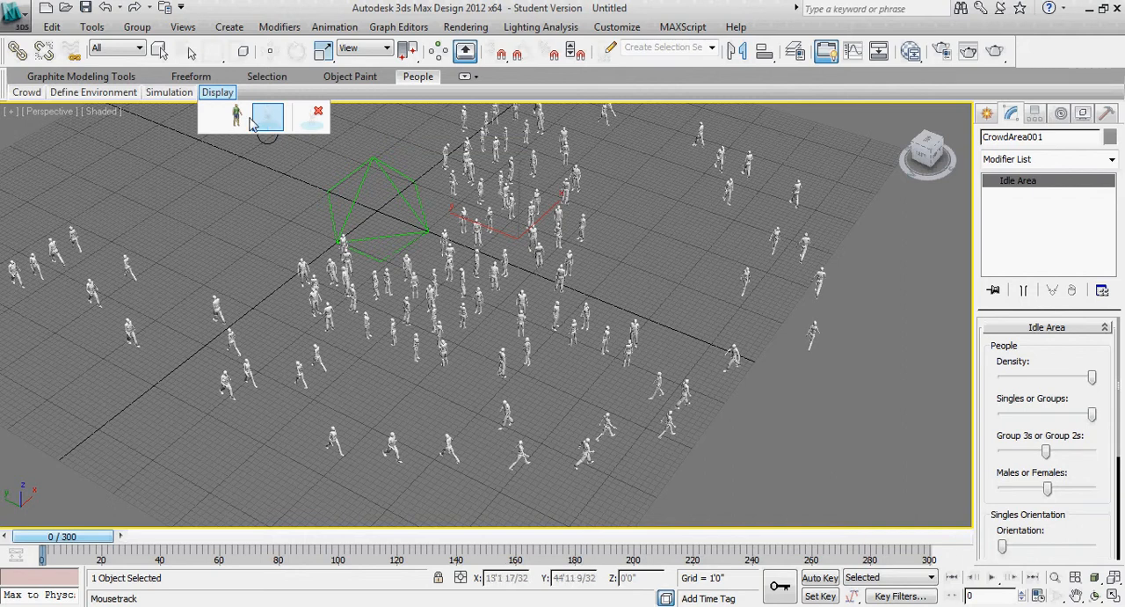
pyautogui.click(238, 118)
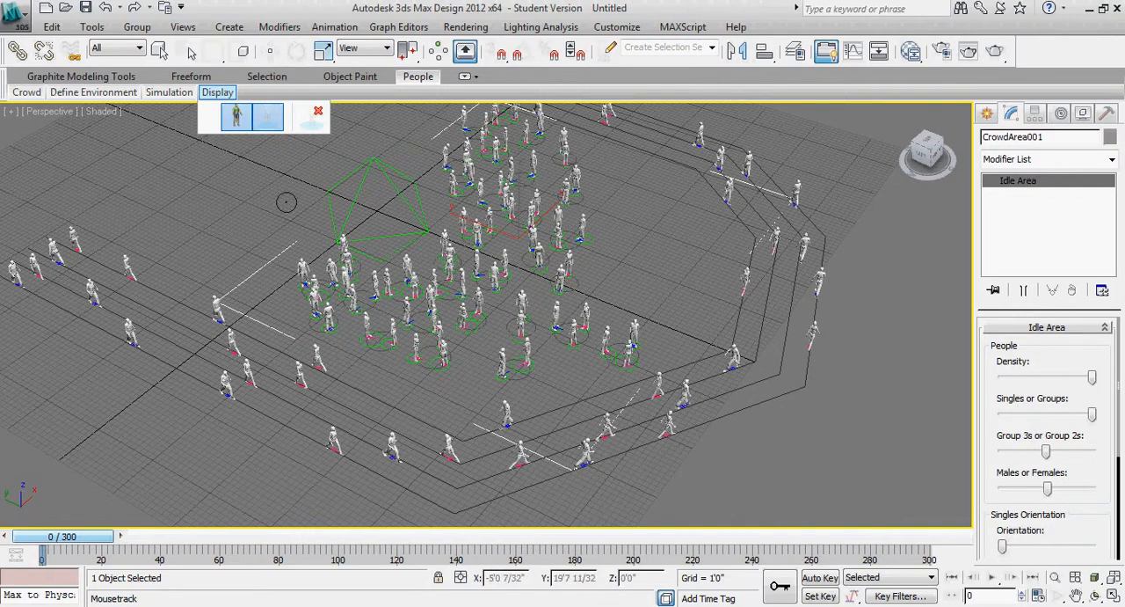
# Hide and delete the simulated people, and display the path flow and idle area guides
pyautogui.click(268, 117)
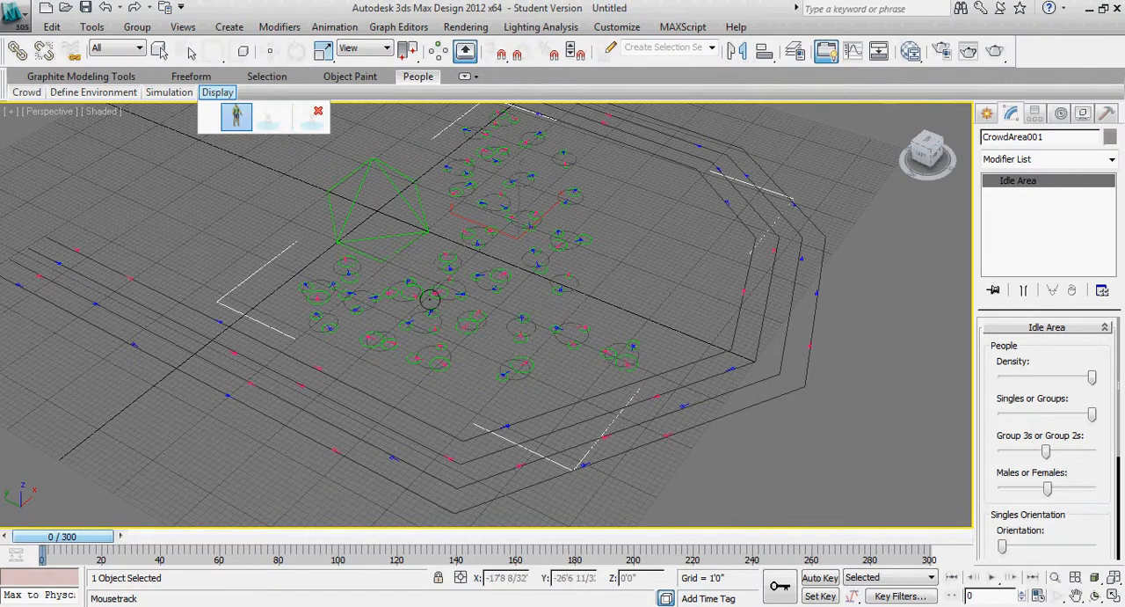
pyautogui.click(310, 119)
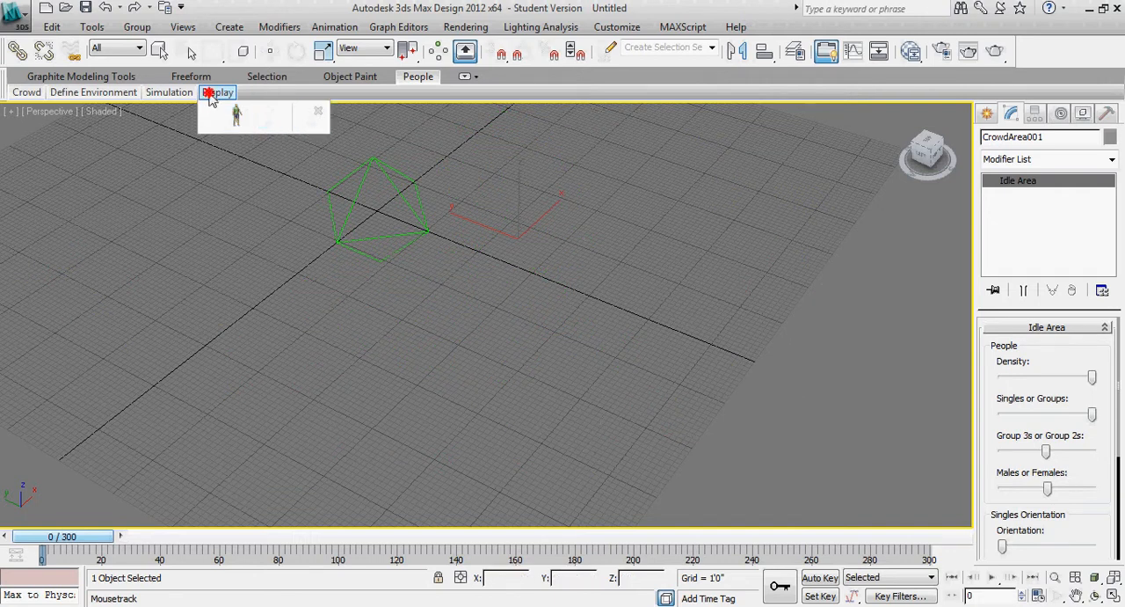
pyautogui.moveTo(171, 97)
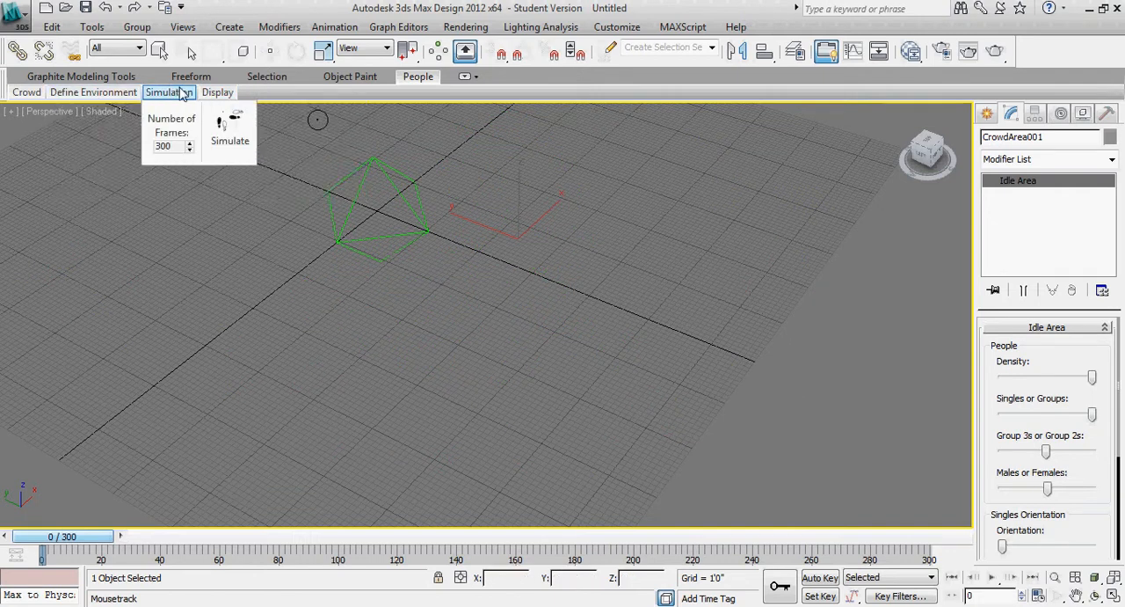
pyautogui.moveTo(122, 96)
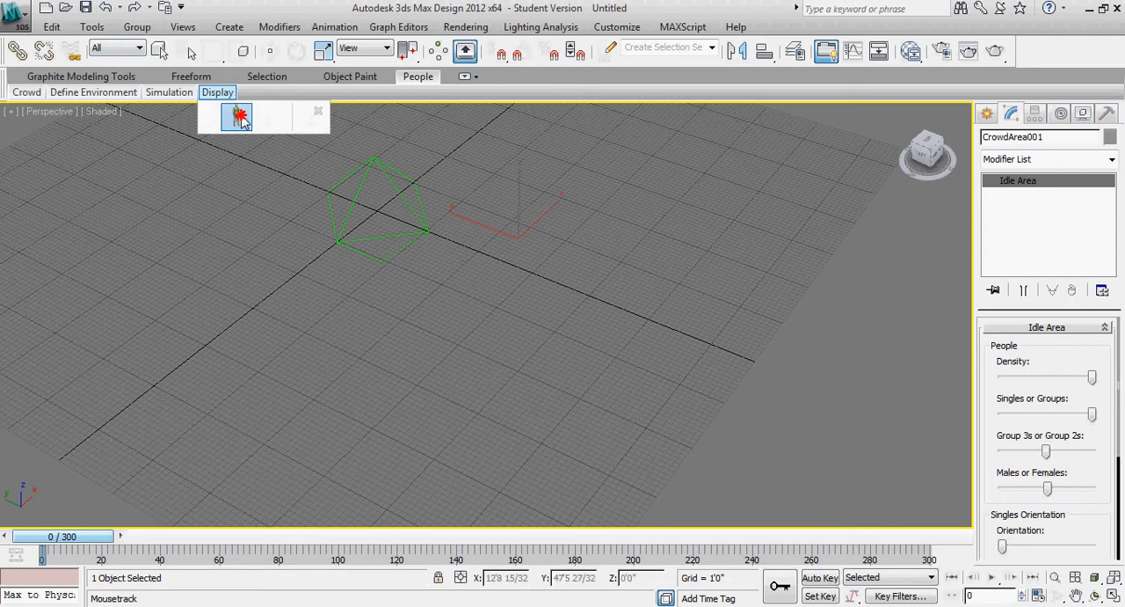
pyautogui.click(236, 117)
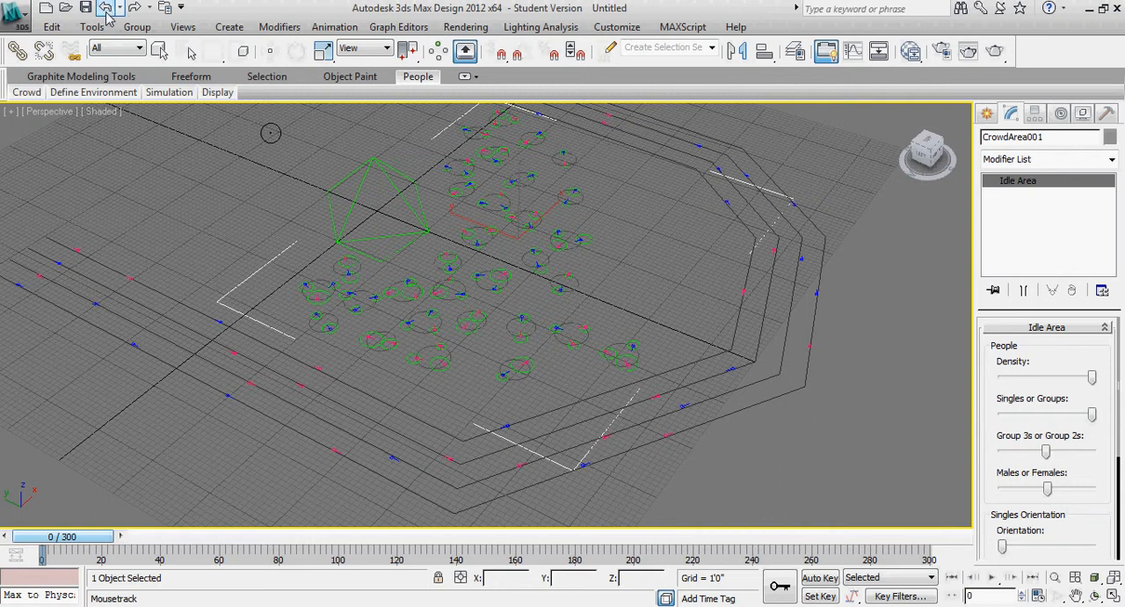
# Deselect the idle area and simulate the crowd again over 300 frames
pyautogui.moveTo(215, 97)
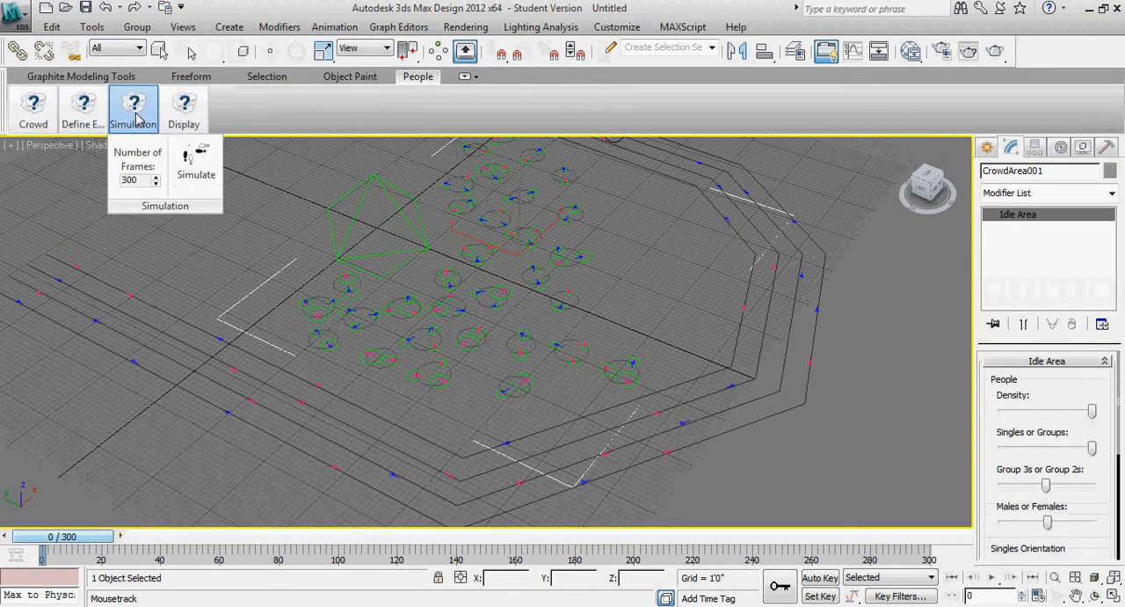
pyautogui.moveTo(175, 118)
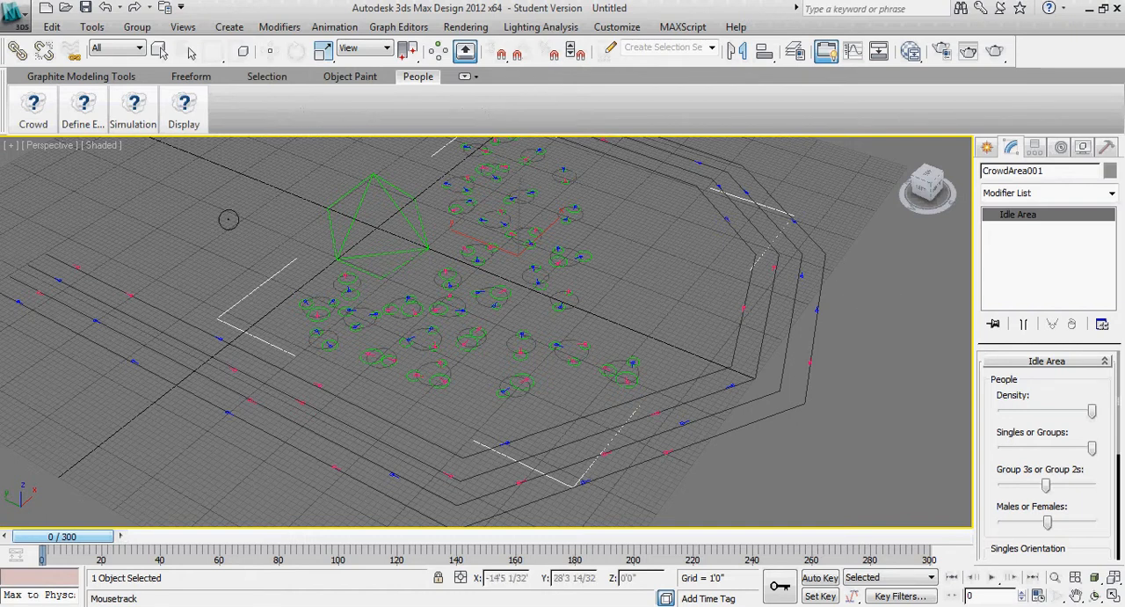
pyautogui.press('q')
pyautogui.click(877, 331)
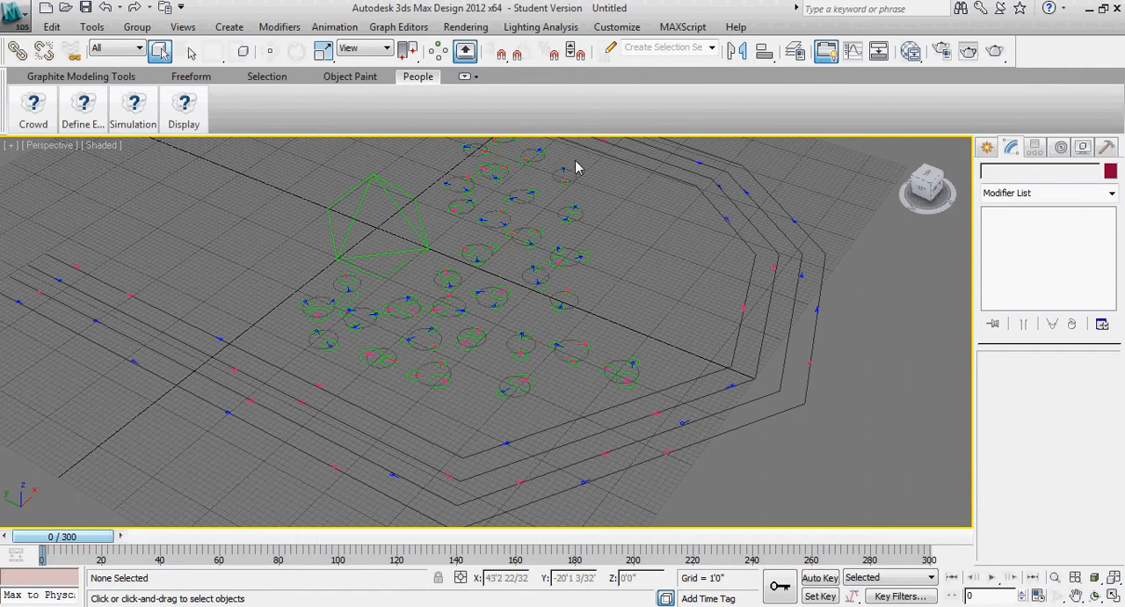
pyautogui.moveTo(84, 127)
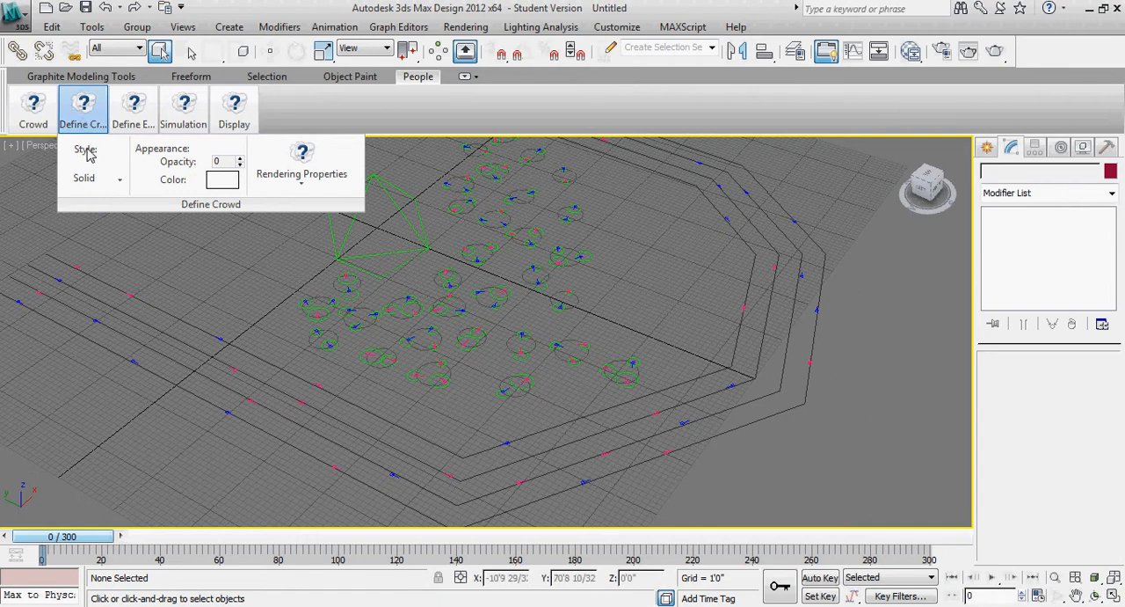
pyautogui.click(245, 162)
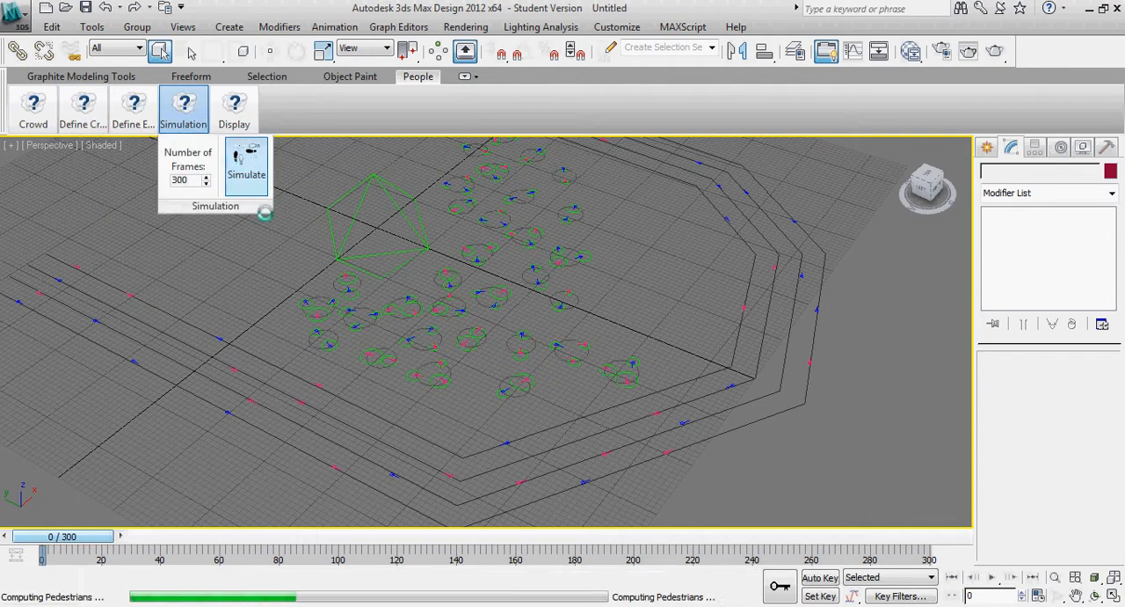
# Set the crowd's appearance color to black in the crowd definition
pyautogui.moveTo(83, 114)
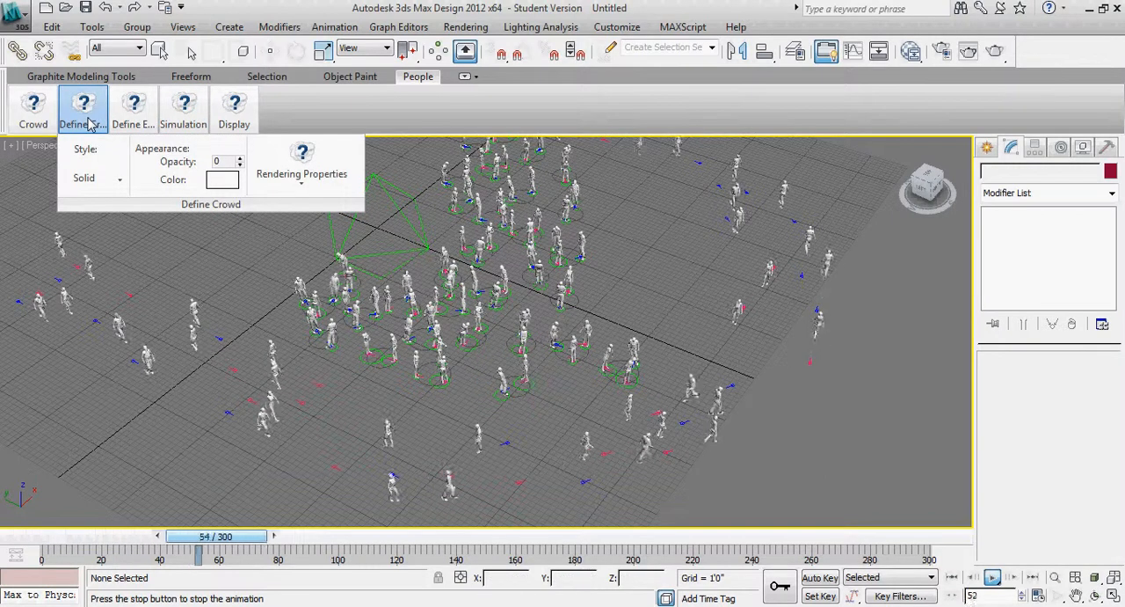
pyautogui.click(214, 181)
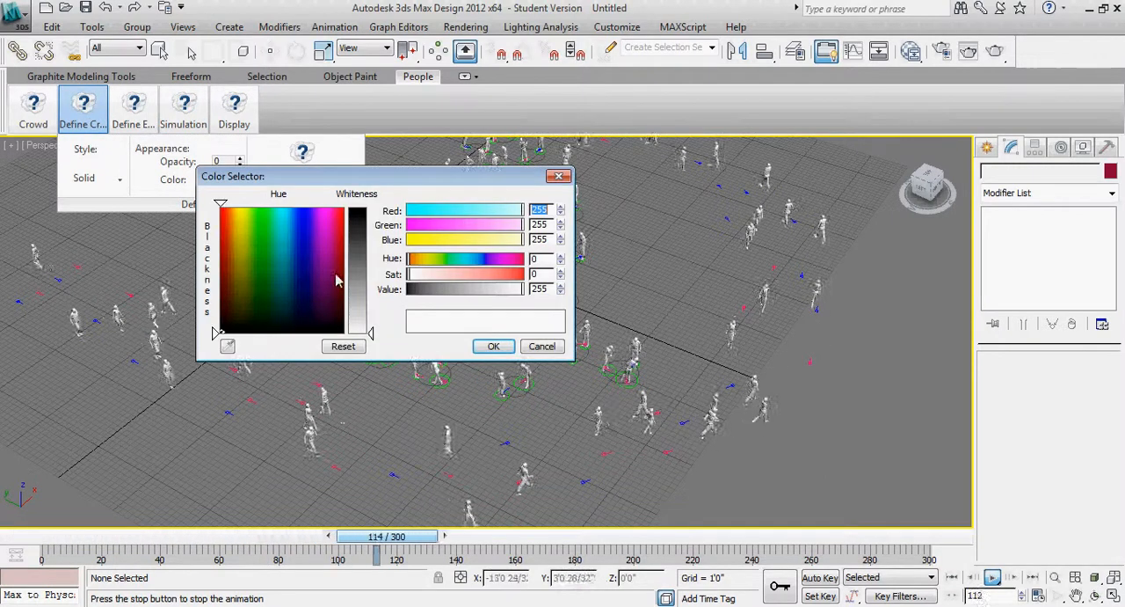
pyautogui.moveTo(370, 229); pyautogui.dragTo(370, 206)
pyautogui.click(496, 347)
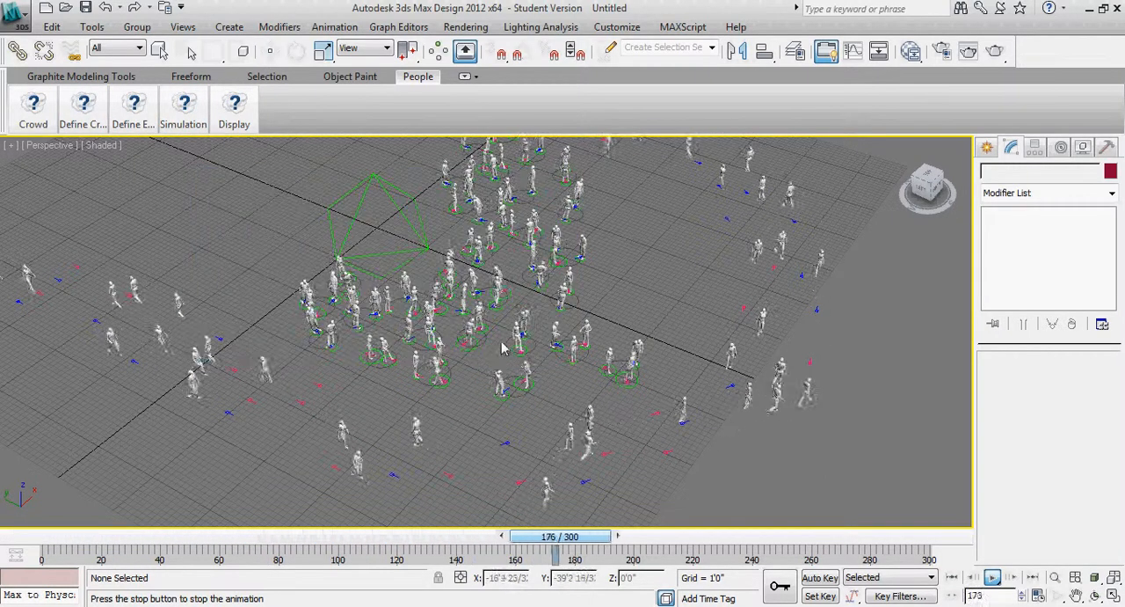
# Review the crowd's rendering property options for shadows, reflections, motion blur and self-illumination
pyautogui.moveTo(84, 110)
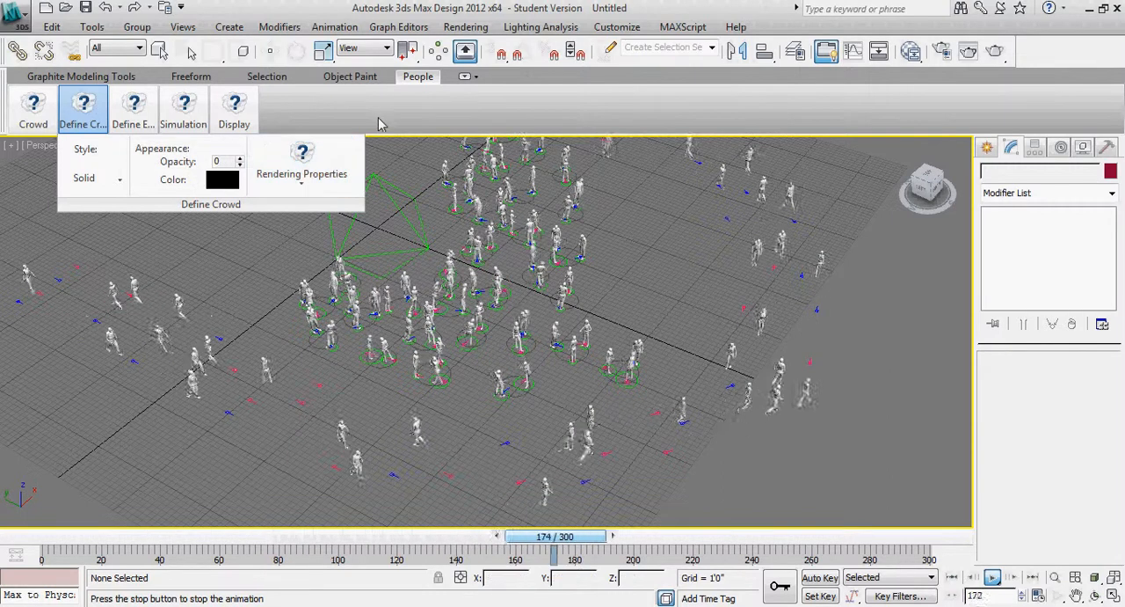
pyautogui.click(323, 181)
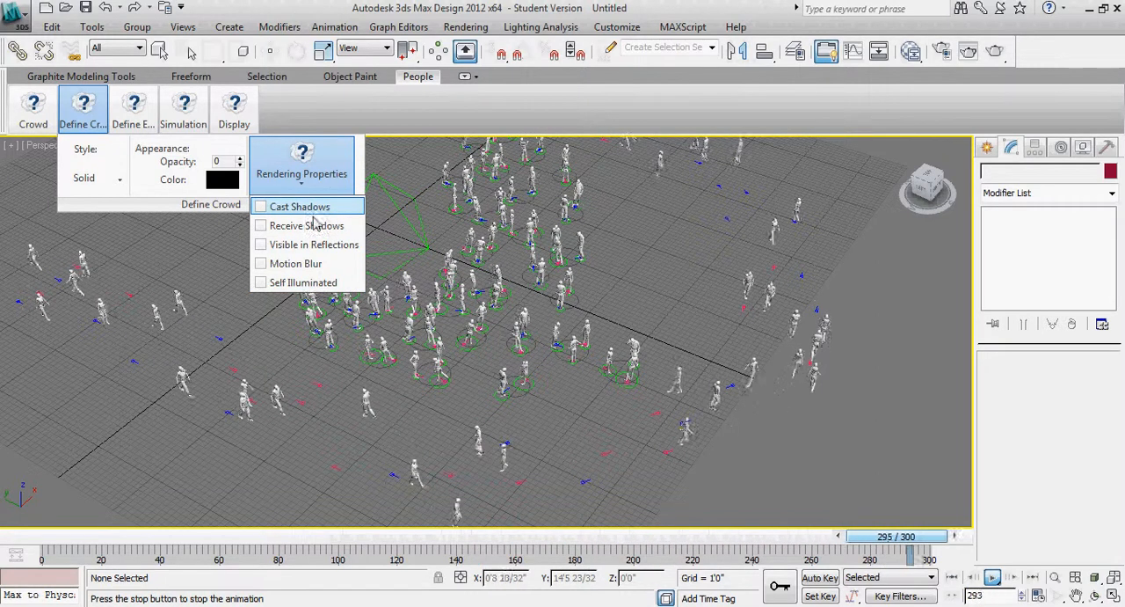
pyautogui.click(305, 176)
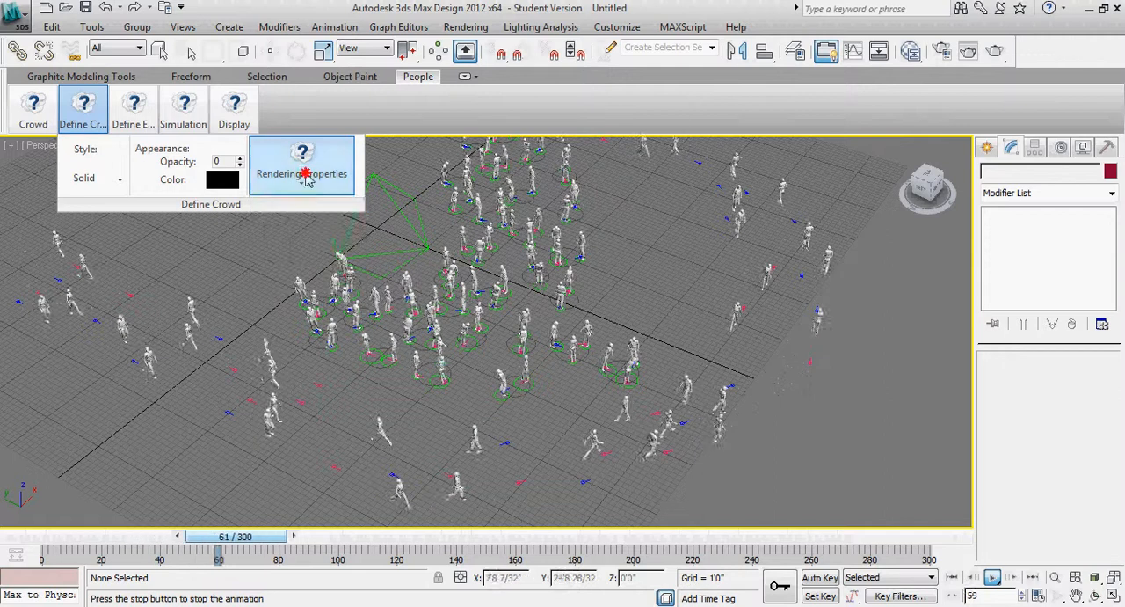
pyautogui.click(88, 112)
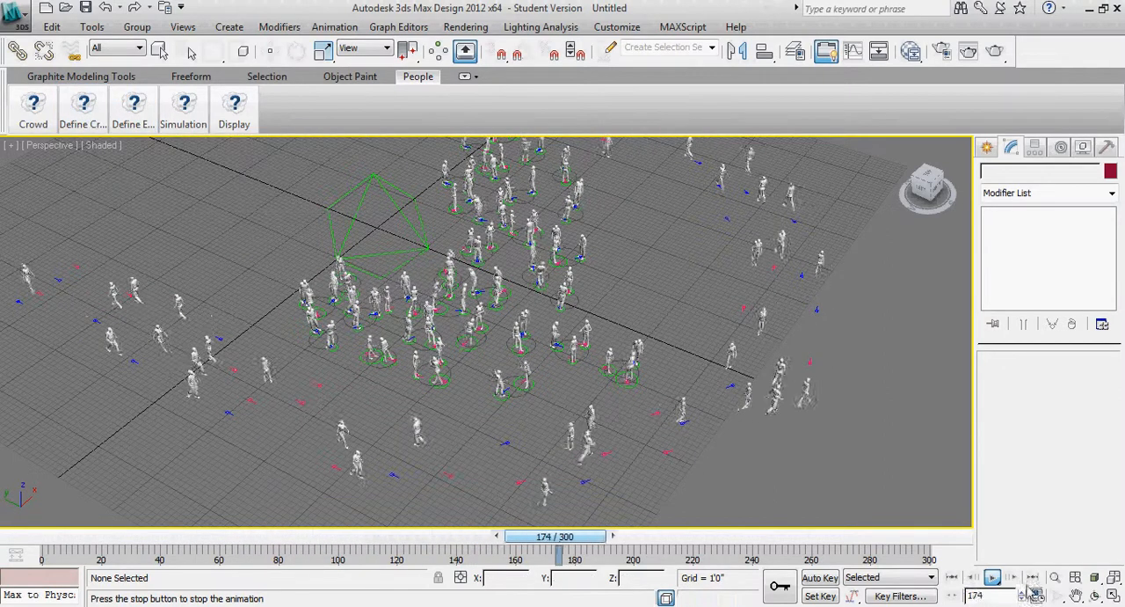
# Stop the playback at frame 188 and briefly select the path flow object, clearing the selection again
pyautogui.click(992, 579)
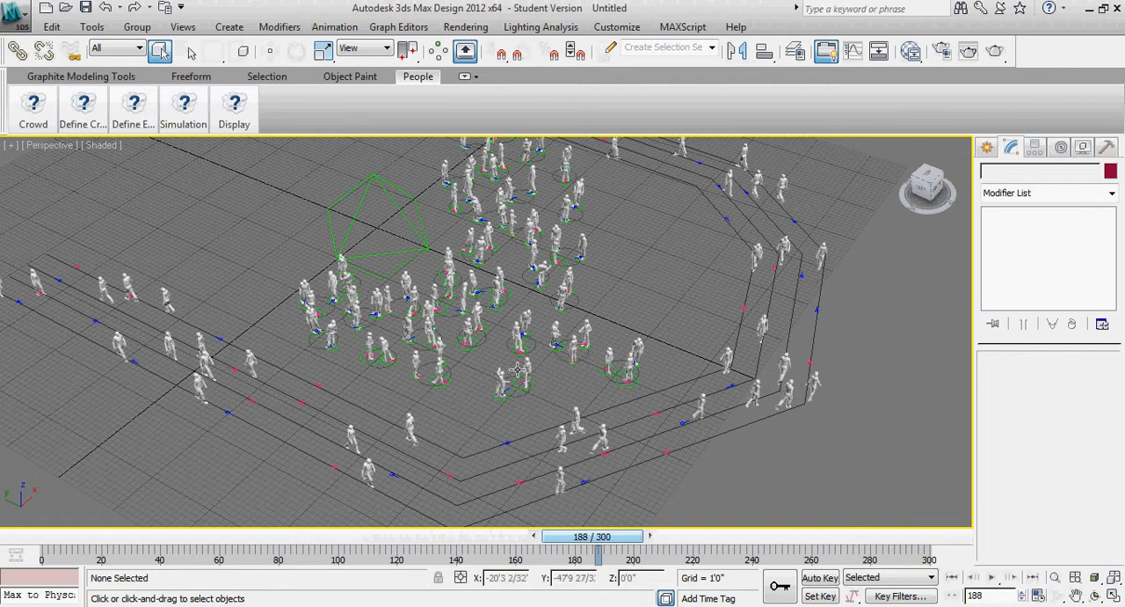
pyautogui.click(781, 339)
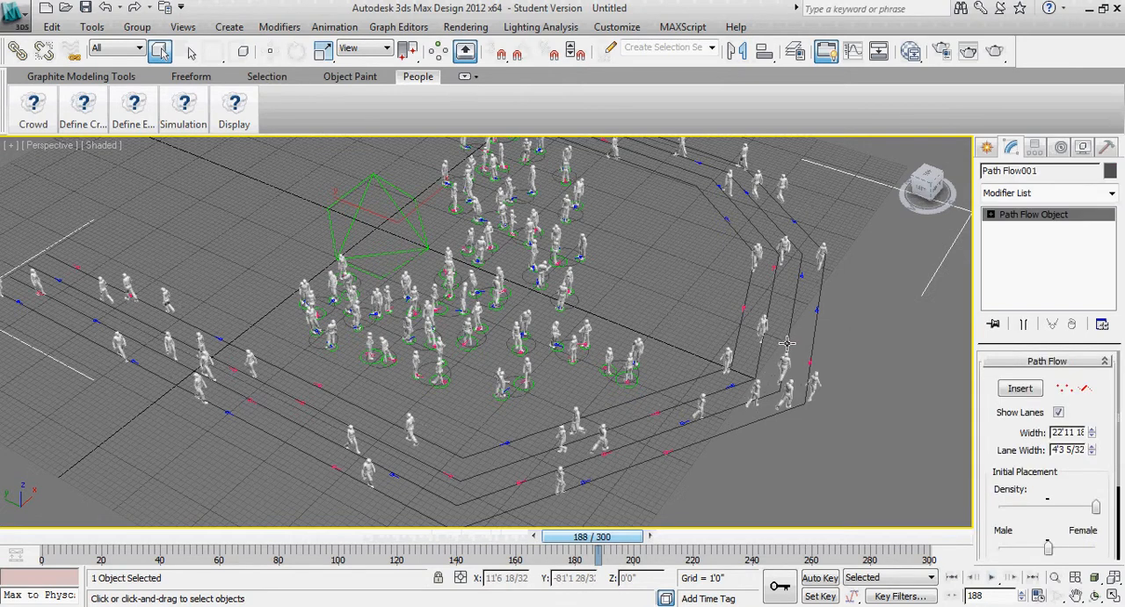
pyautogui.click(787, 343)
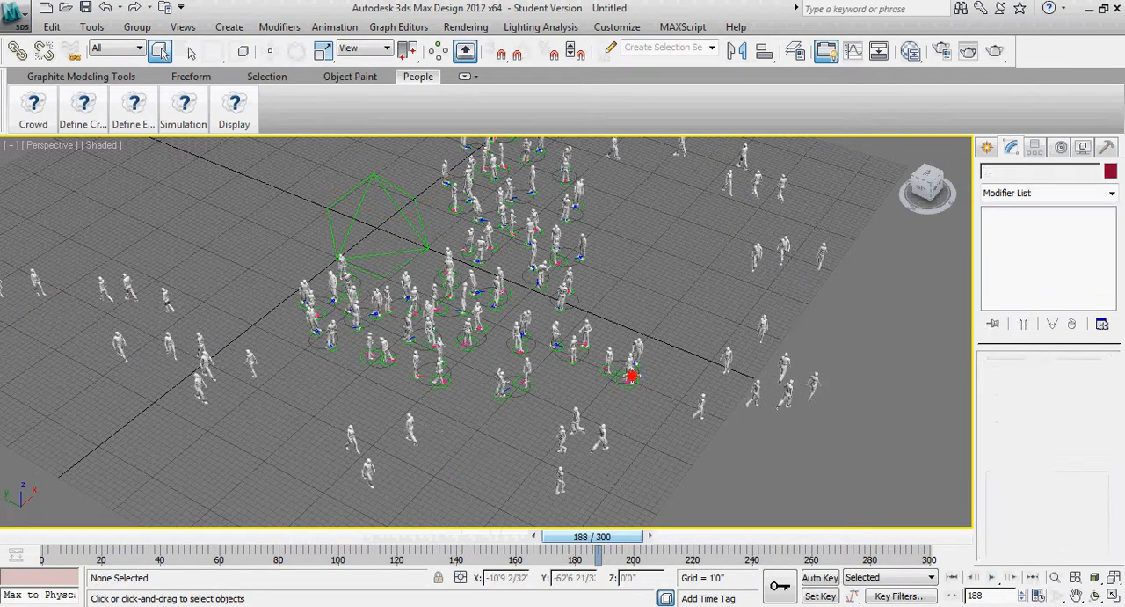
# Select the idle area among the crowd and delete it
pyautogui.click(629, 379)
pyautogui.click(601, 371)
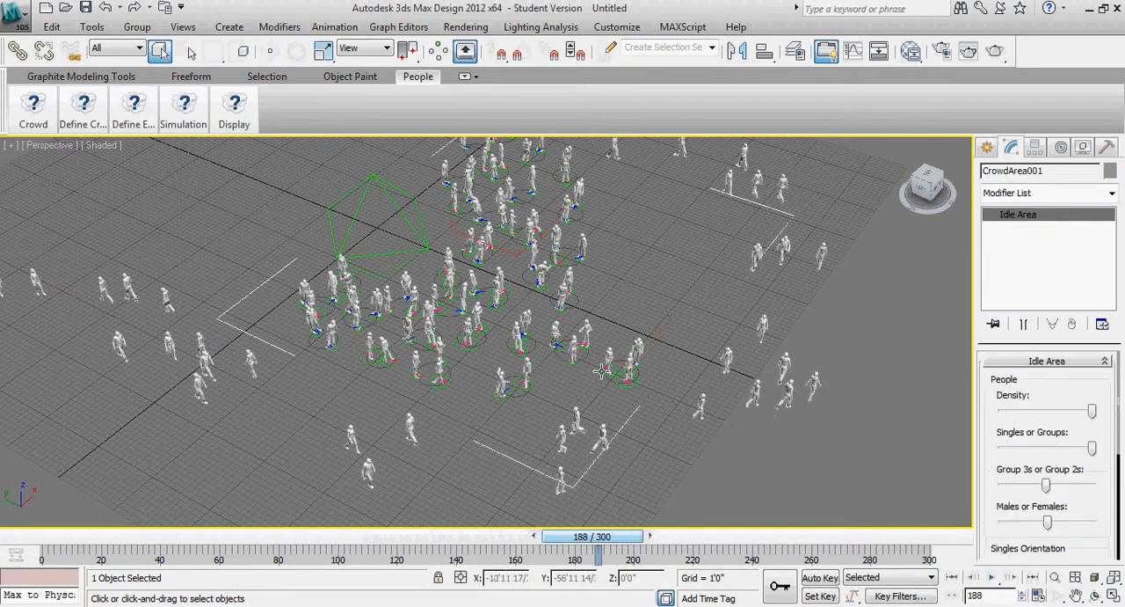
pyautogui.click(692, 405)
# Simulate the crowd again without the deleted idle area and return the timeline to frame 0
pyautogui.moveTo(126, 123)
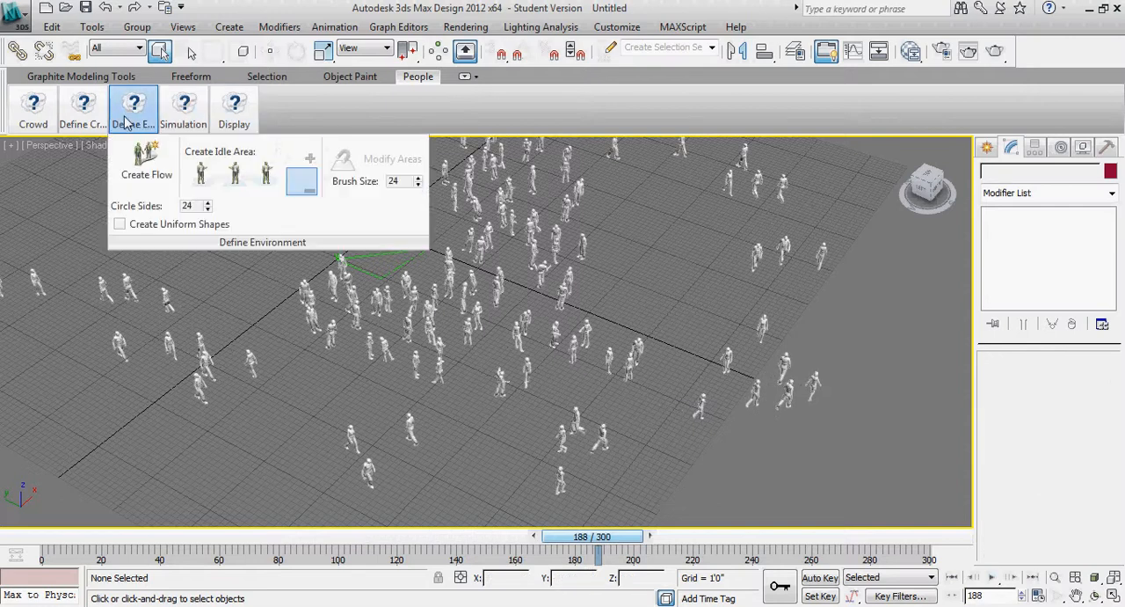
pyautogui.moveTo(180, 112)
pyautogui.click(246, 162)
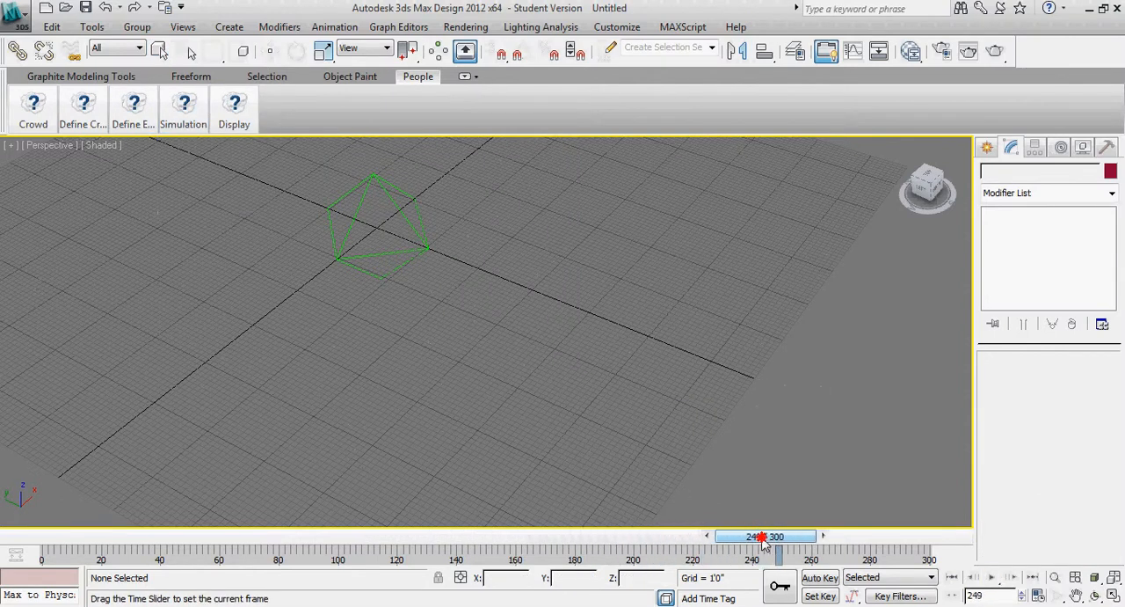
pyautogui.moveTo(765, 536); pyautogui.dragTo(24, 505)
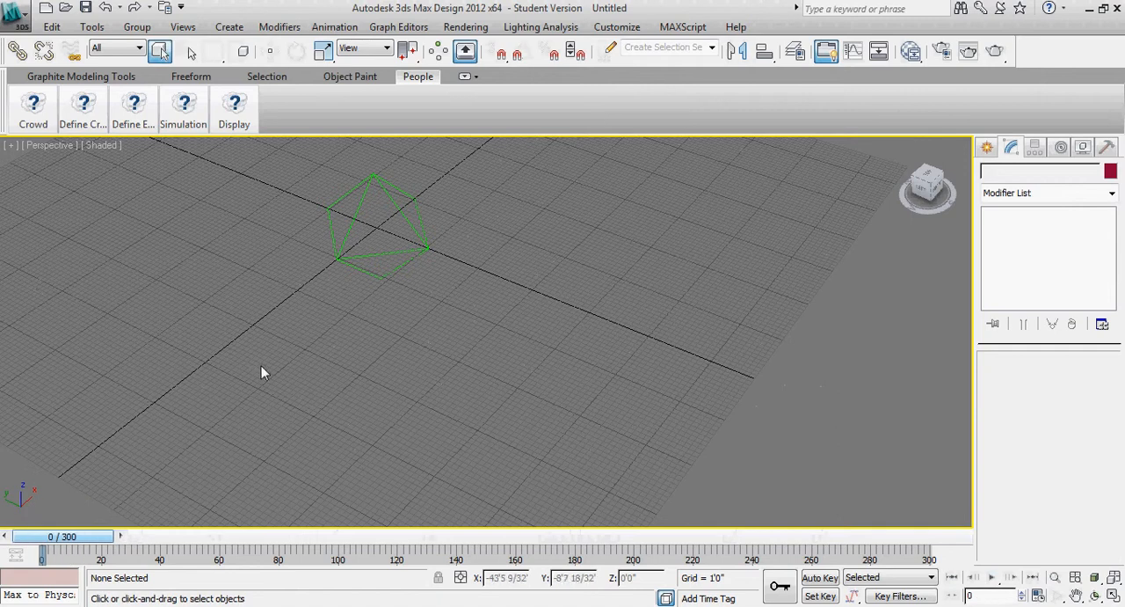
pyautogui.keyDown('alt'); pyautogui.moveTo(279, 393); pyautogui.dragTo(368, 390, button='middle'); pyautogui.keyUp('alt')
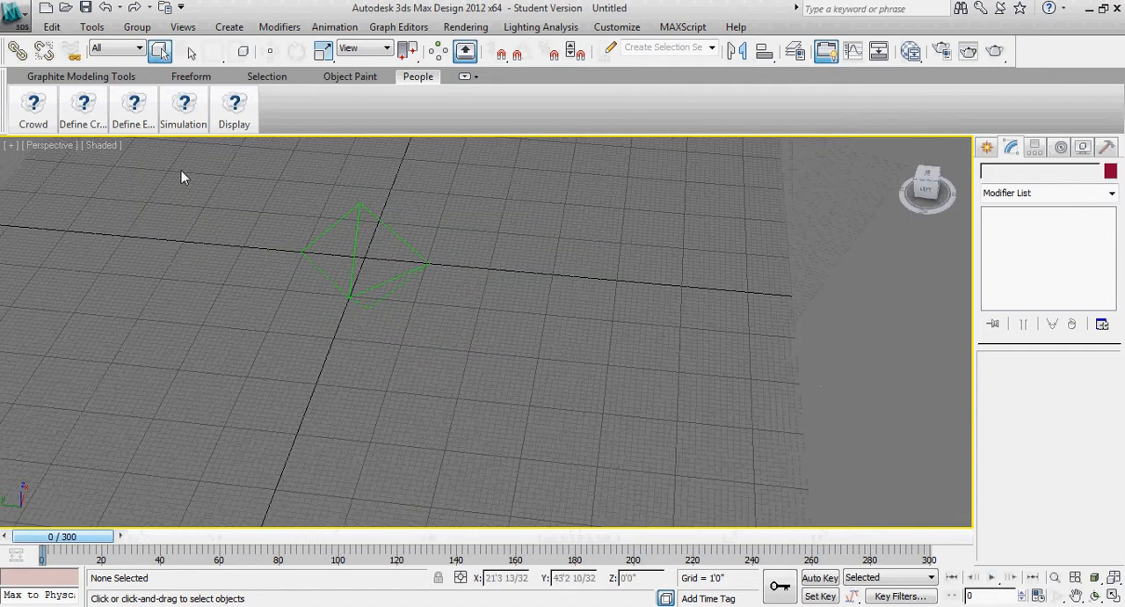
pyautogui.moveTo(134, 110)
pyautogui.click(146, 174)
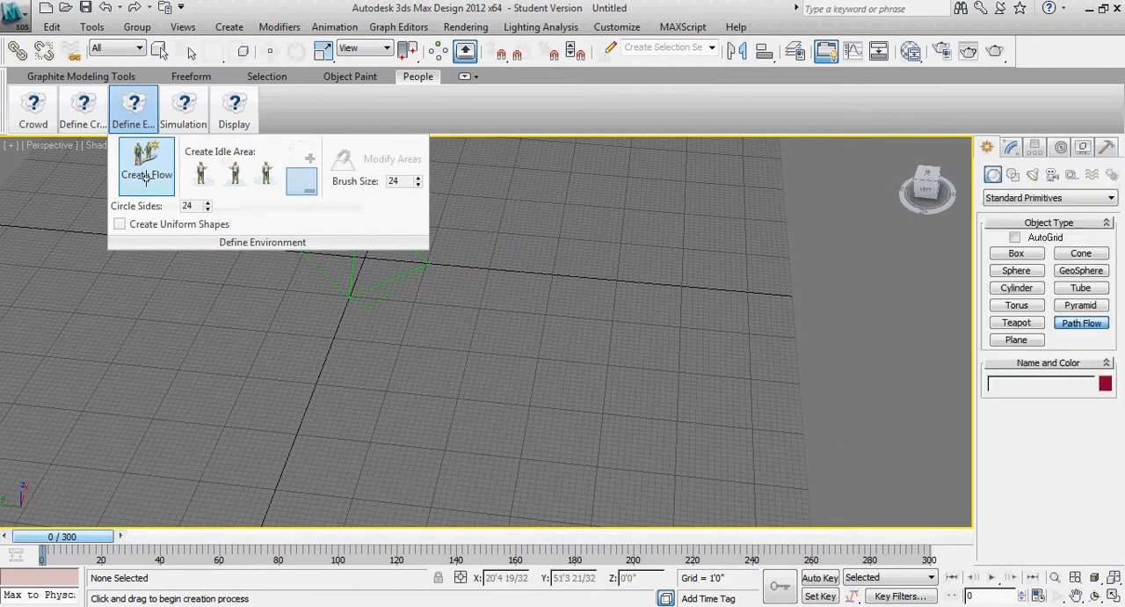
pyautogui.click(95, 402)
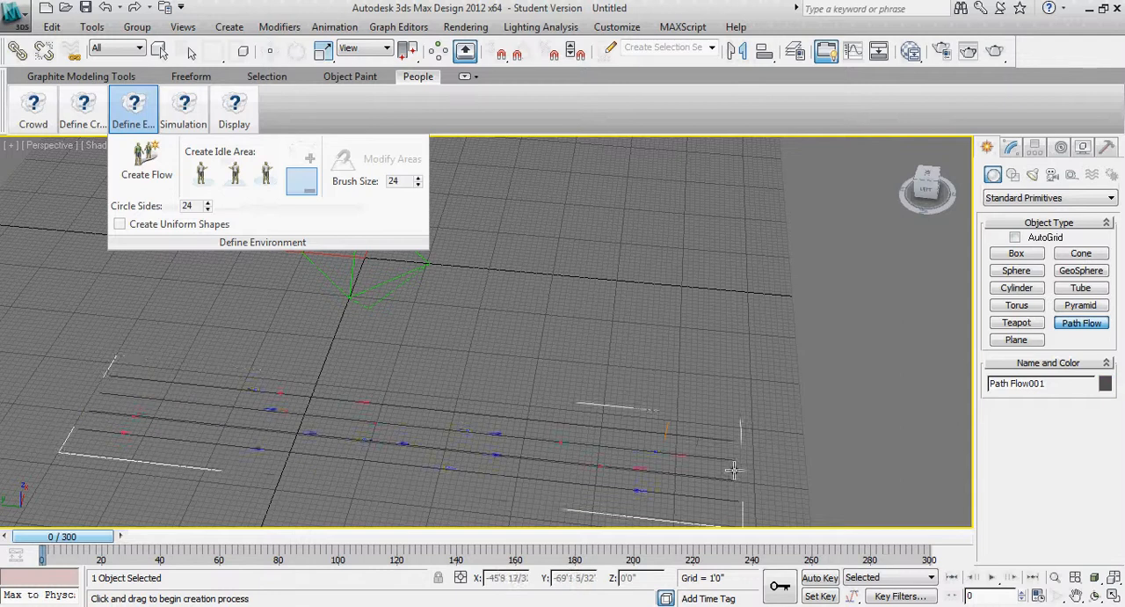
pyautogui.click(734, 471)
pyautogui.click(736, 188)
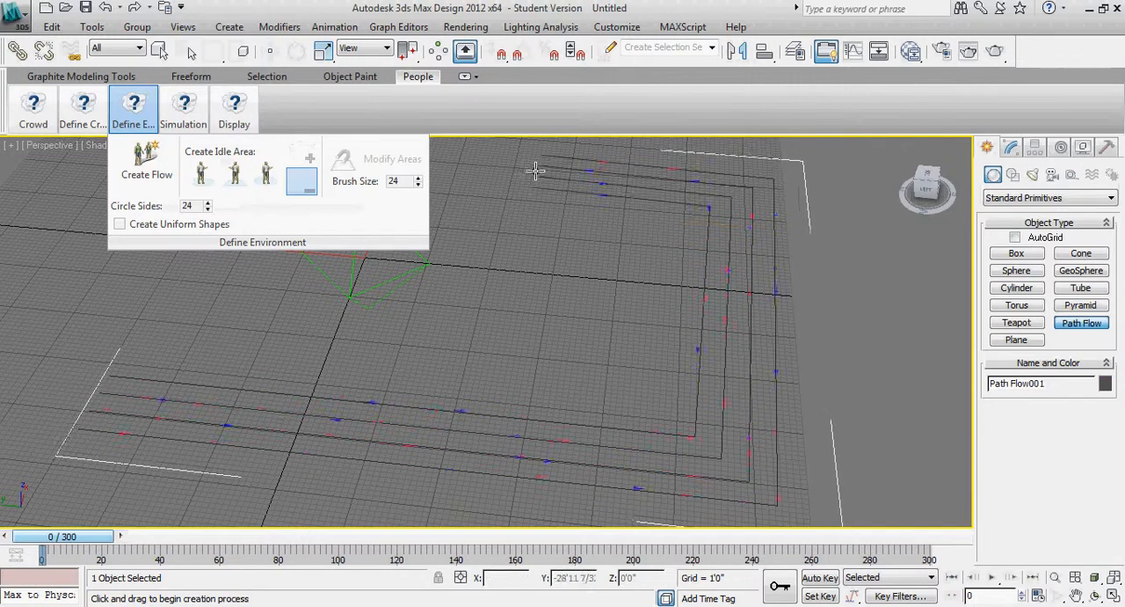
pyautogui.click(486, 171)
pyautogui.click(653, 312)
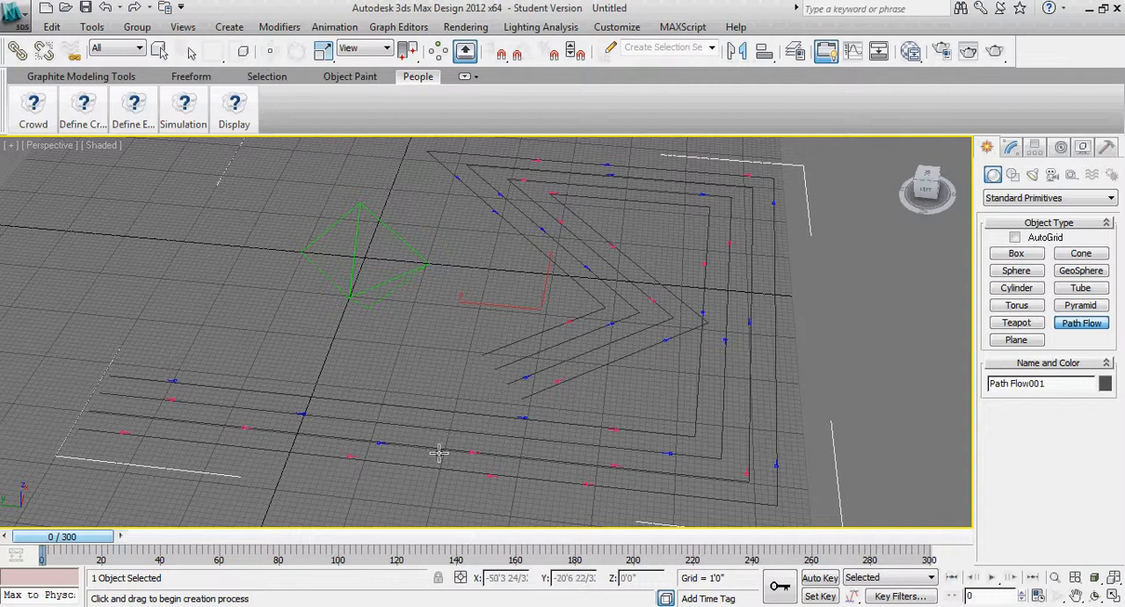
pyautogui.scroll(-5, 511, 367)
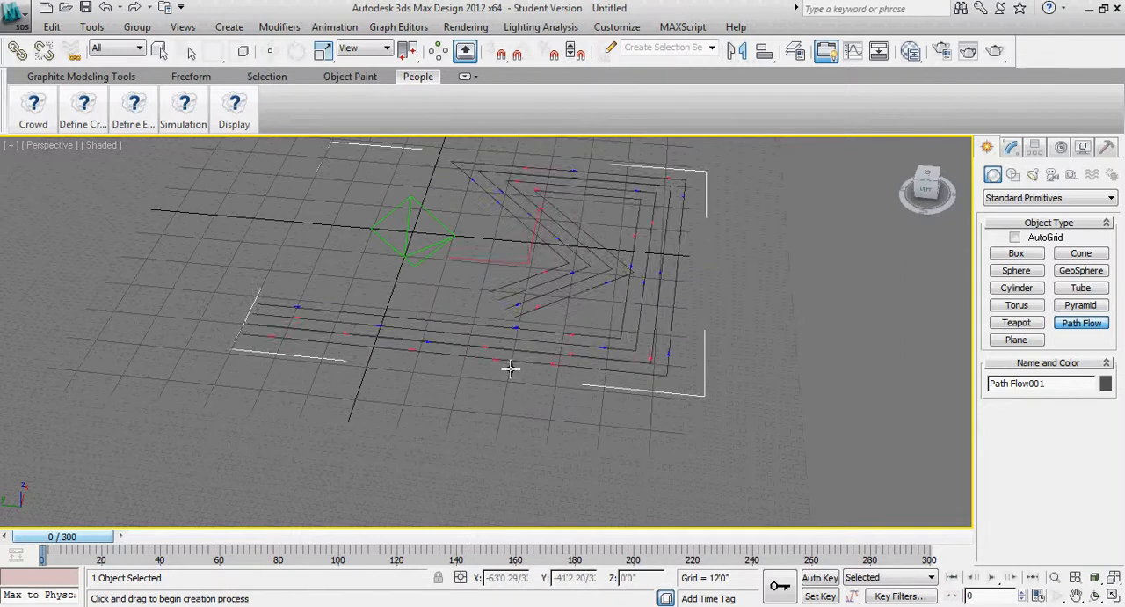
pyautogui.press('Delete')
# Draw a path flow with several corners that turns back and crosses over its own first segment
pyautogui.click(275, 321)
pyautogui.click(625, 362)
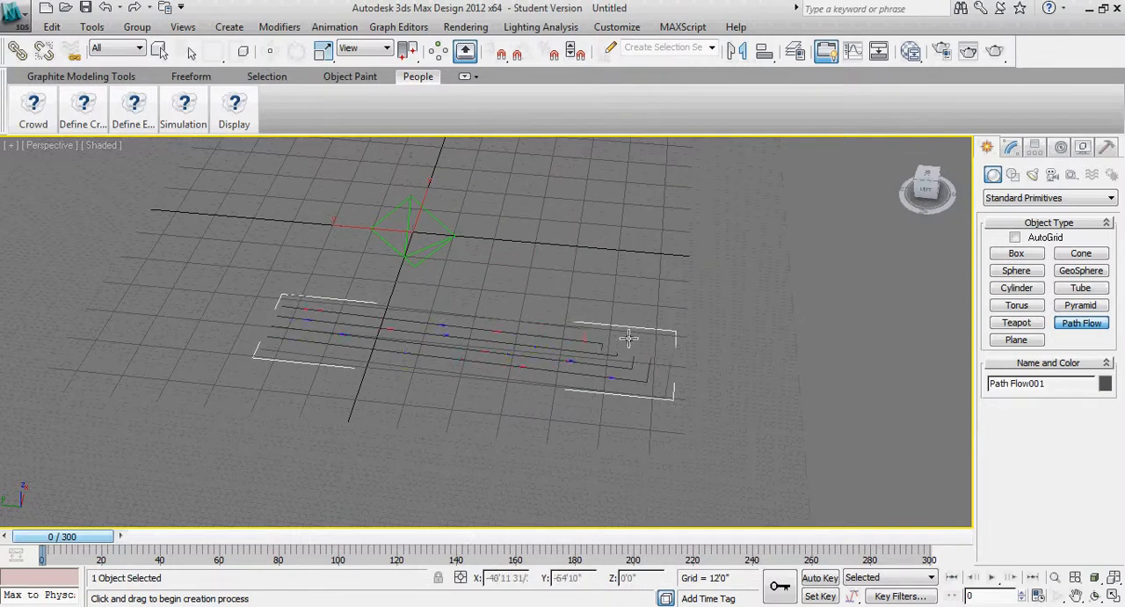
pyautogui.click(640, 180)
pyautogui.click(467, 159)
pyautogui.click(535, 291)
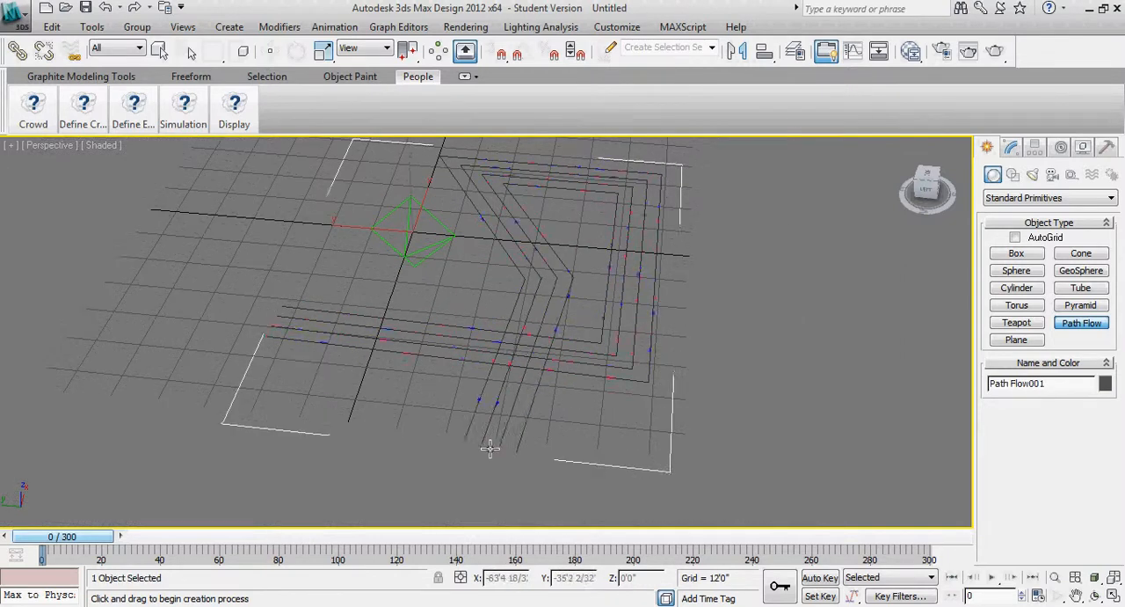
pyautogui.click(516, 482)
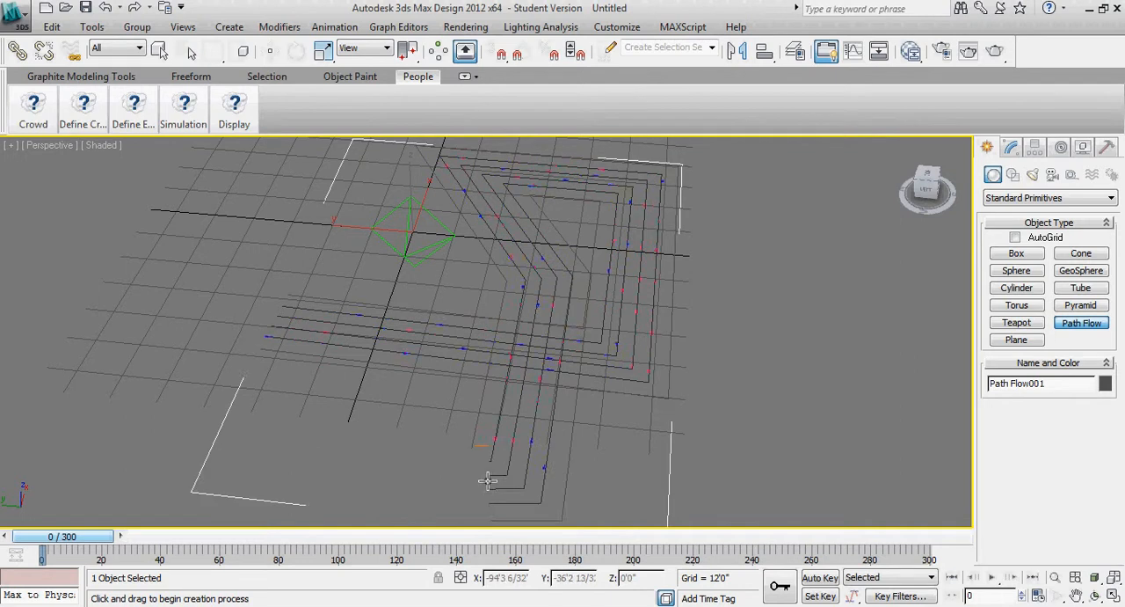
pyautogui.rightClick(392, 473)
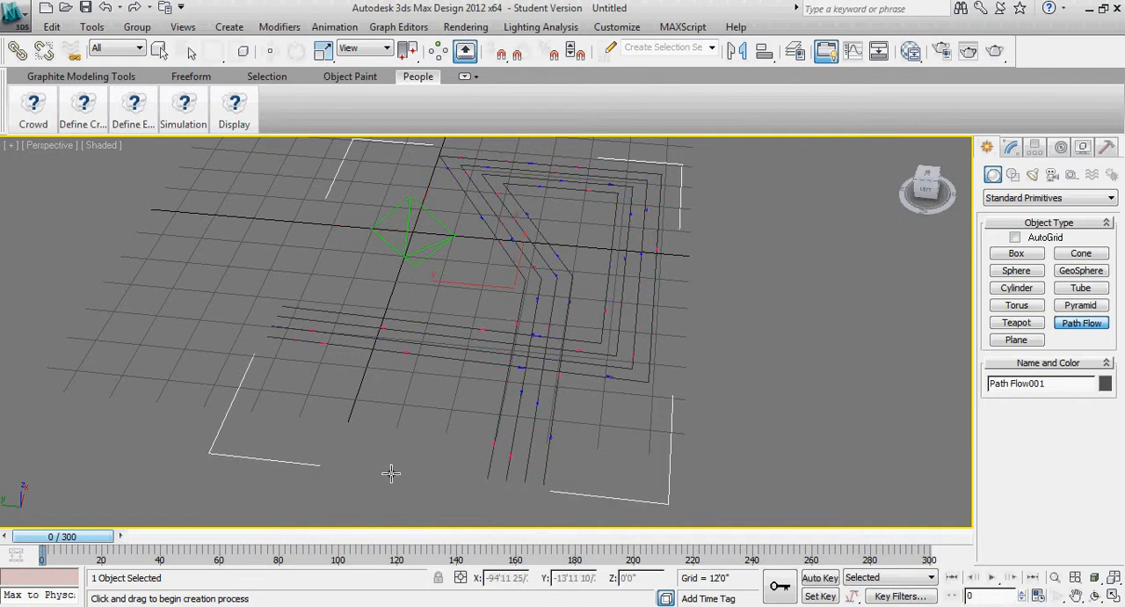
# Try simulating the self-crossing path flow over 300 frames, then delete it and return to frame 0
pyautogui.click(183, 110)
pyautogui.click(247, 167)
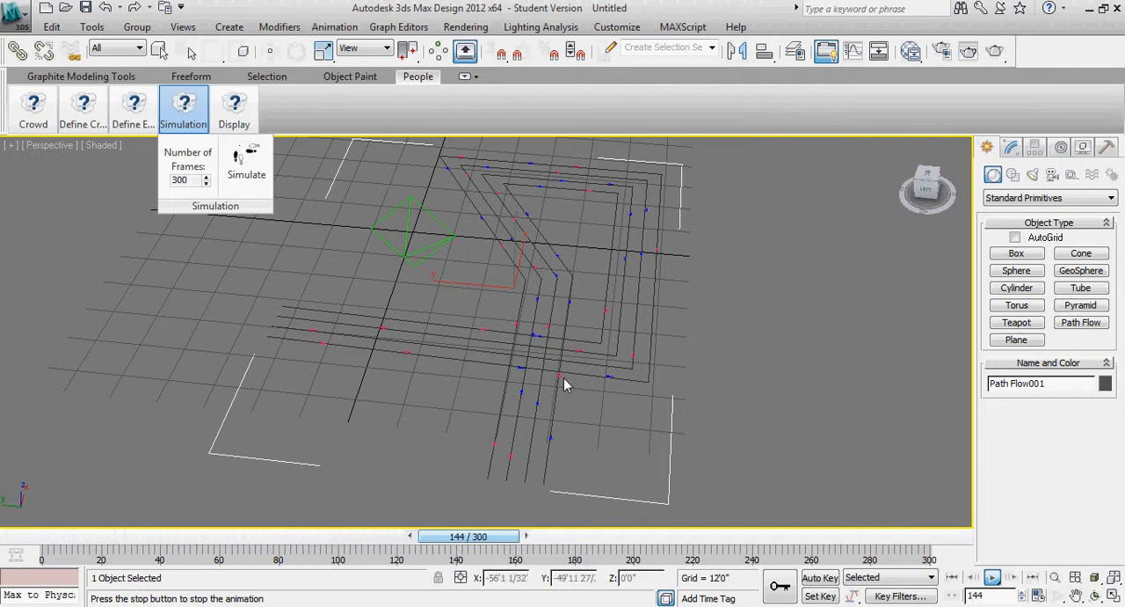
pyautogui.click(993, 578)
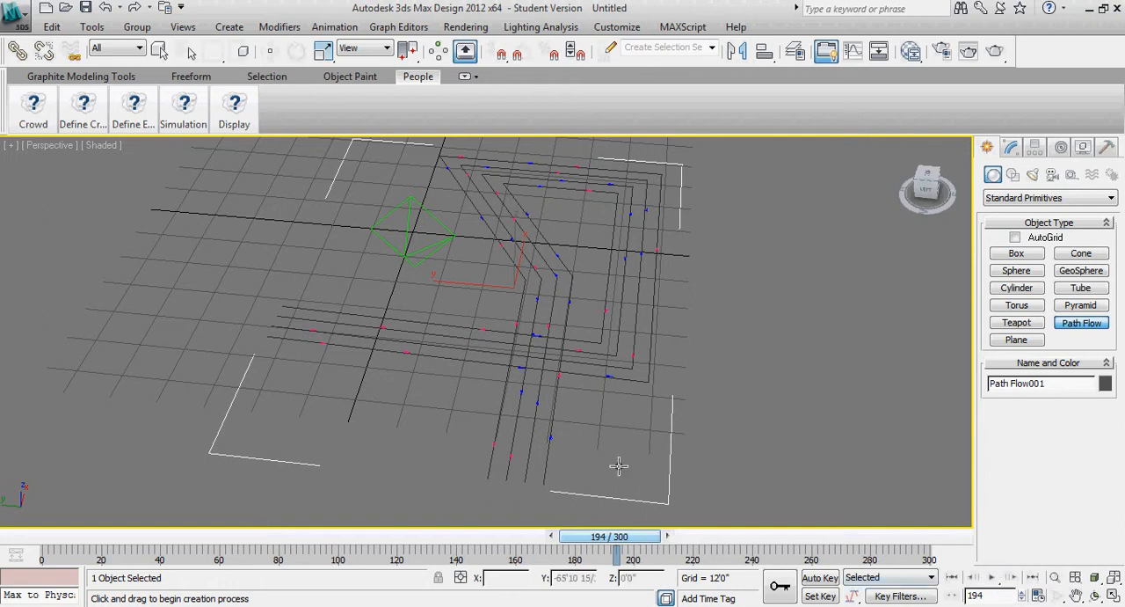
pyautogui.moveTo(629, 545); pyautogui.dragTo(71, 532)
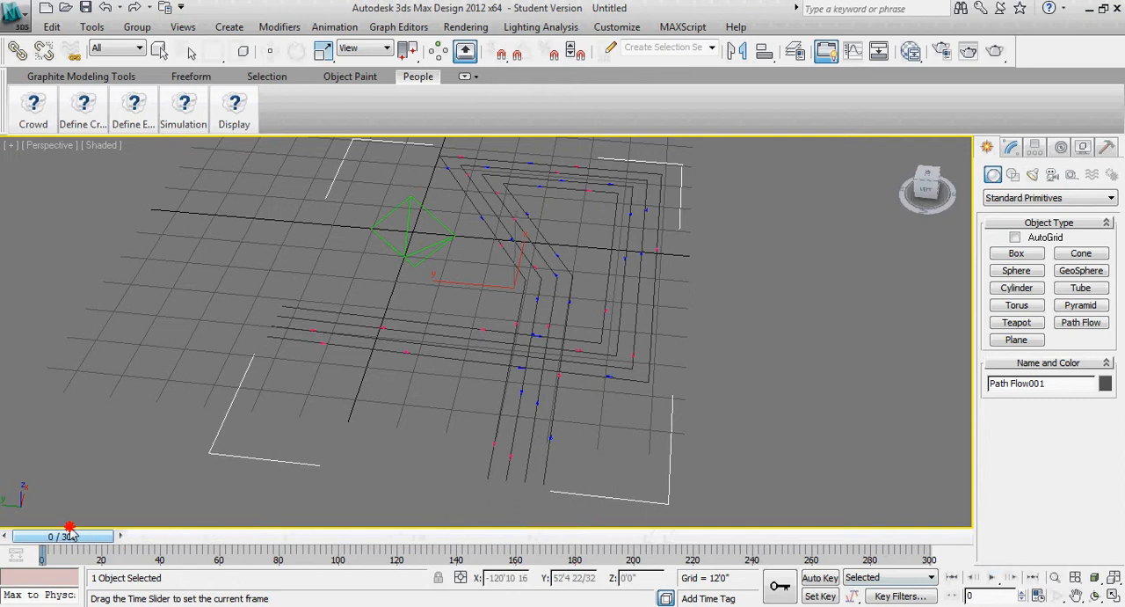
# Draw a four-segment path flow across the grid whose segments do not cross each other
pyautogui.moveTo(122, 119)
pyautogui.click(137, 174)
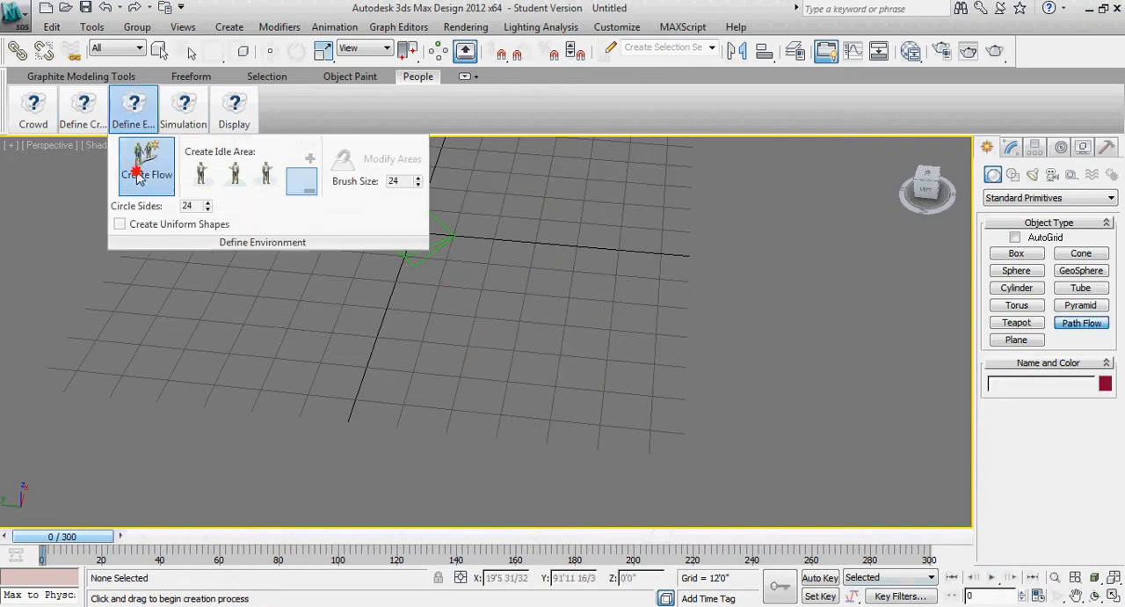
pyautogui.click(150, 323)
pyautogui.click(599, 384)
pyautogui.click(640, 175)
pyautogui.click(833, 213)
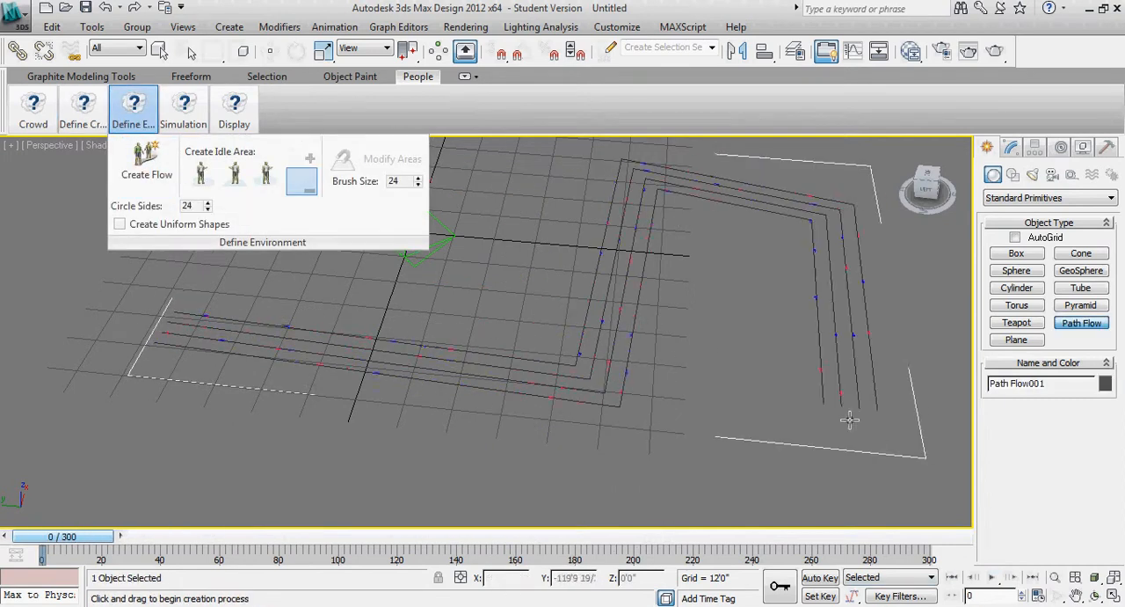
pyautogui.click(833, 486)
pyautogui.rightClick(834, 486)
# Simulate the non-crossing path flow over 300 frames, stop the playback and return to frame 0
pyautogui.moveTo(183, 110)
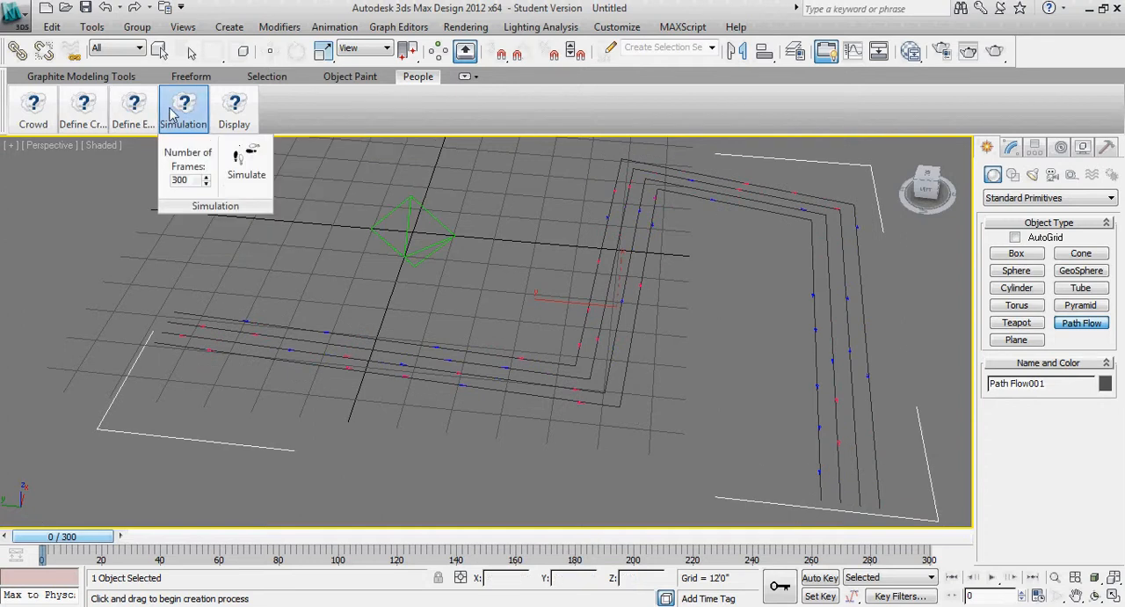
pyautogui.click(246, 166)
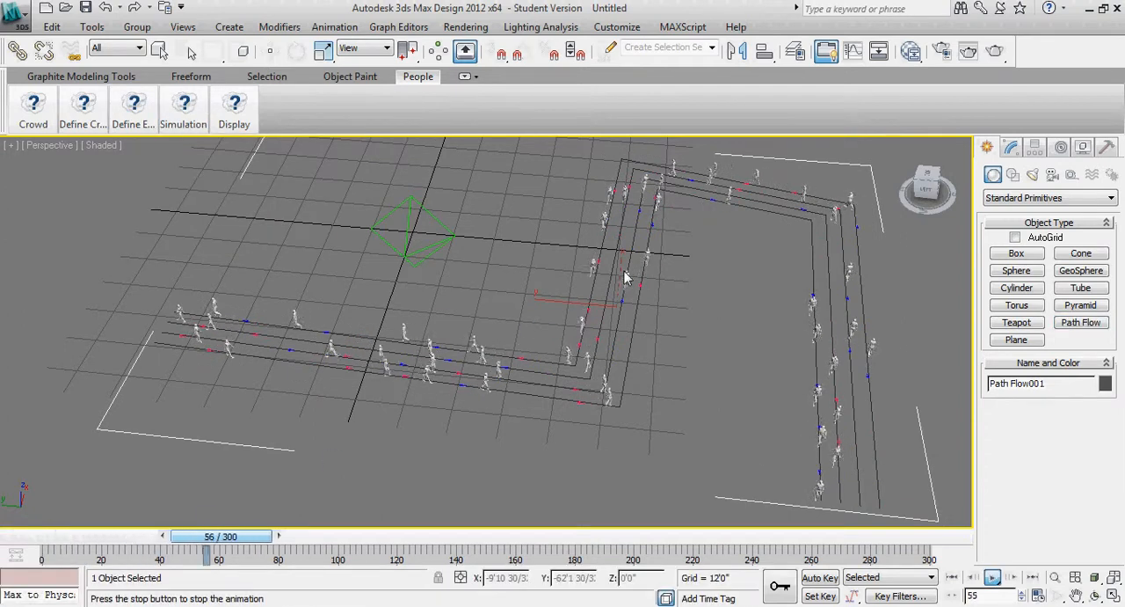
pyautogui.click(988, 576)
pyautogui.moveTo(387, 543); pyautogui.dragTo(67, 527)
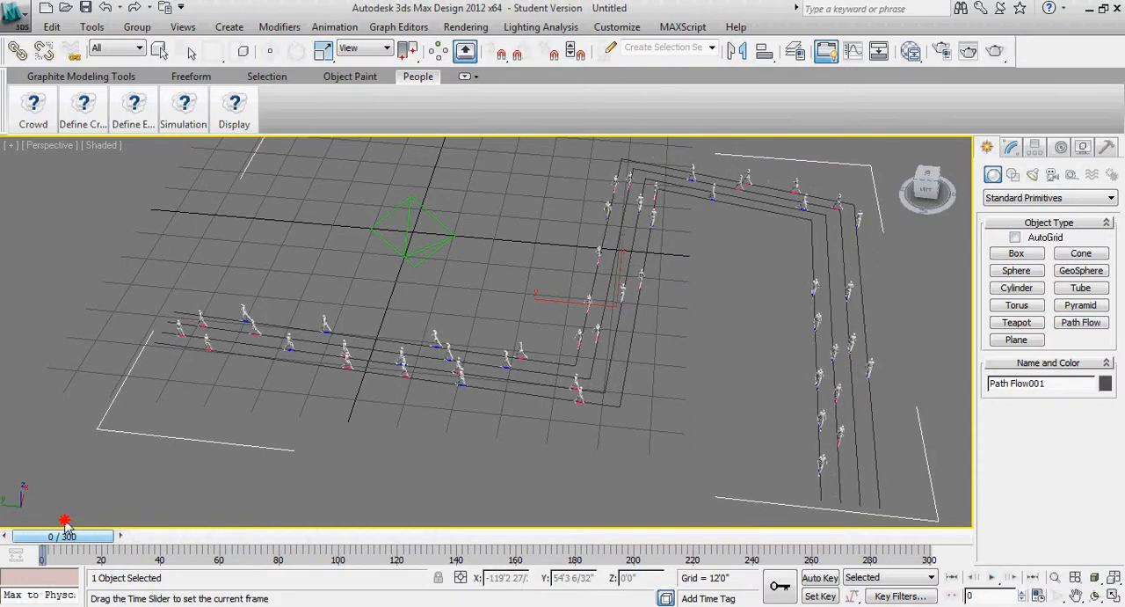
# Delete the simulated path flow from the scene
pyautogui.moveTo(203, 112)
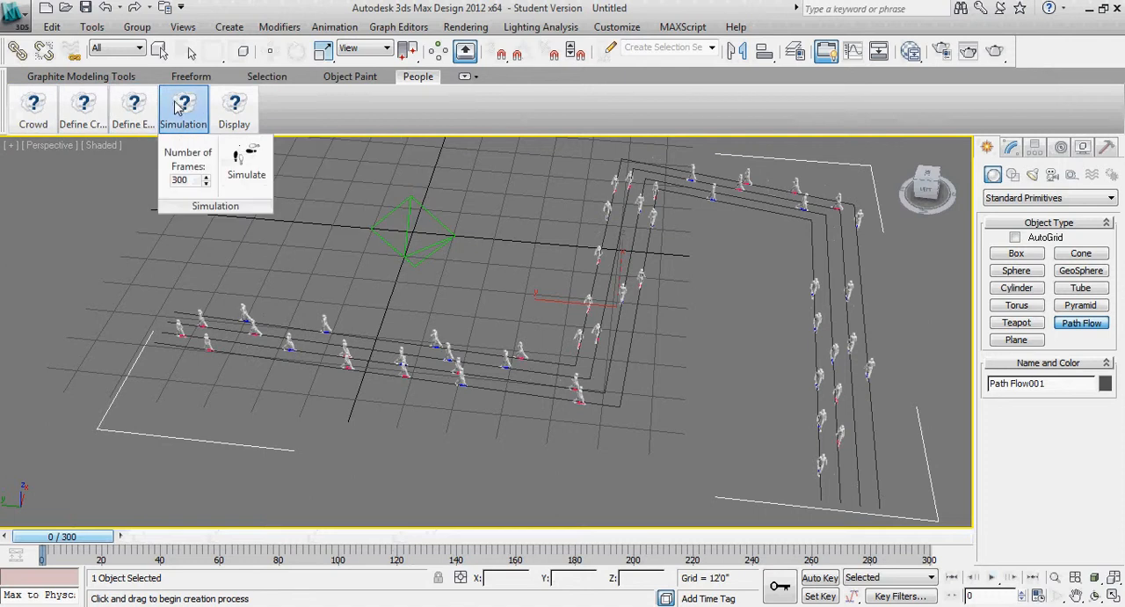
pyautogui.moveTo(33, 103)
pyautogui.click(159, 50)
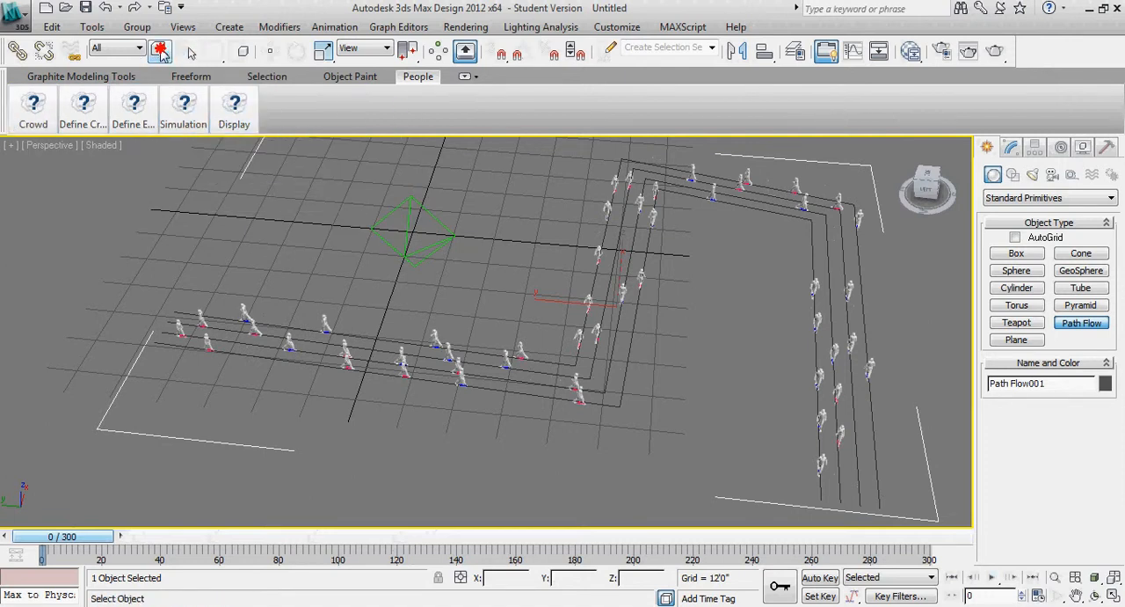
pyautogui.click(774, 275)
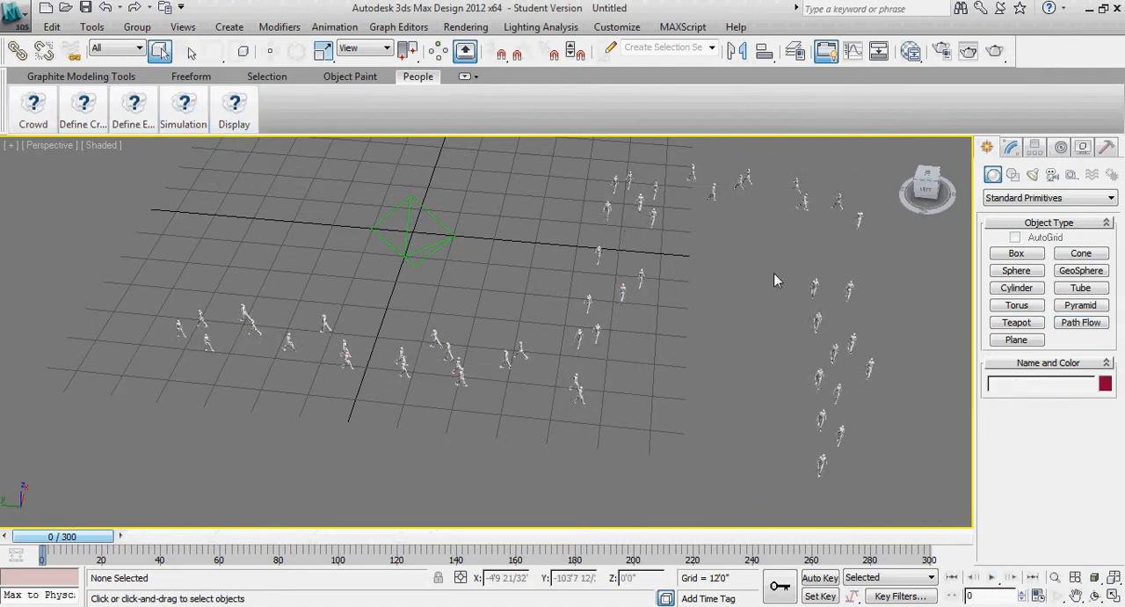
# Draw a new four-segment path flow that starts on the grid and winds around the existing people
pyautogui.keyDown('alt'); pyautogui.moveTo(695, 356); pyautogui.dragTo(595, 319, button='middle'); pyautogui.keyUp('alt')
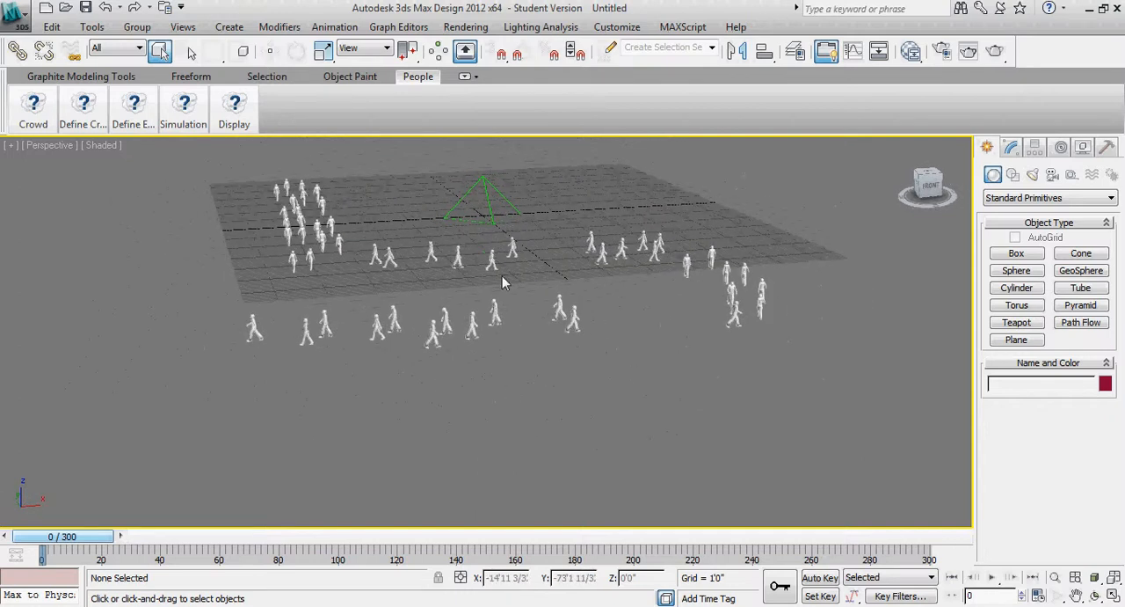
pyautogui.keyDown('alt'); pyautogui.moveTo(475, 284); pyautogui.dragTo(527, 318, button='middle'); pyautogui.keyUp('alt')
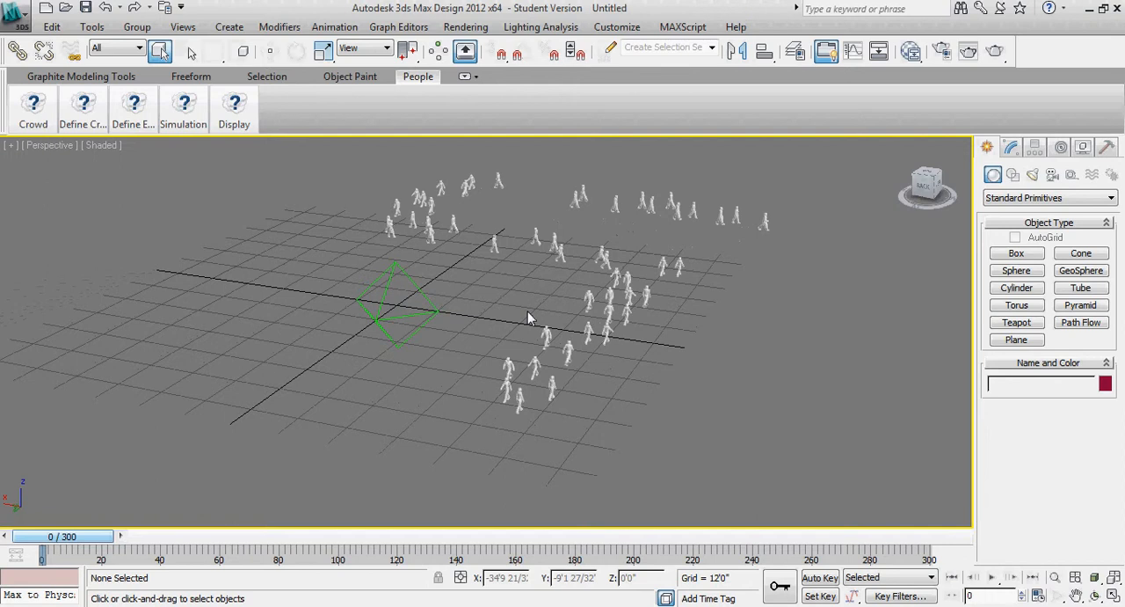
pyautogui.moveTo(75, 112)
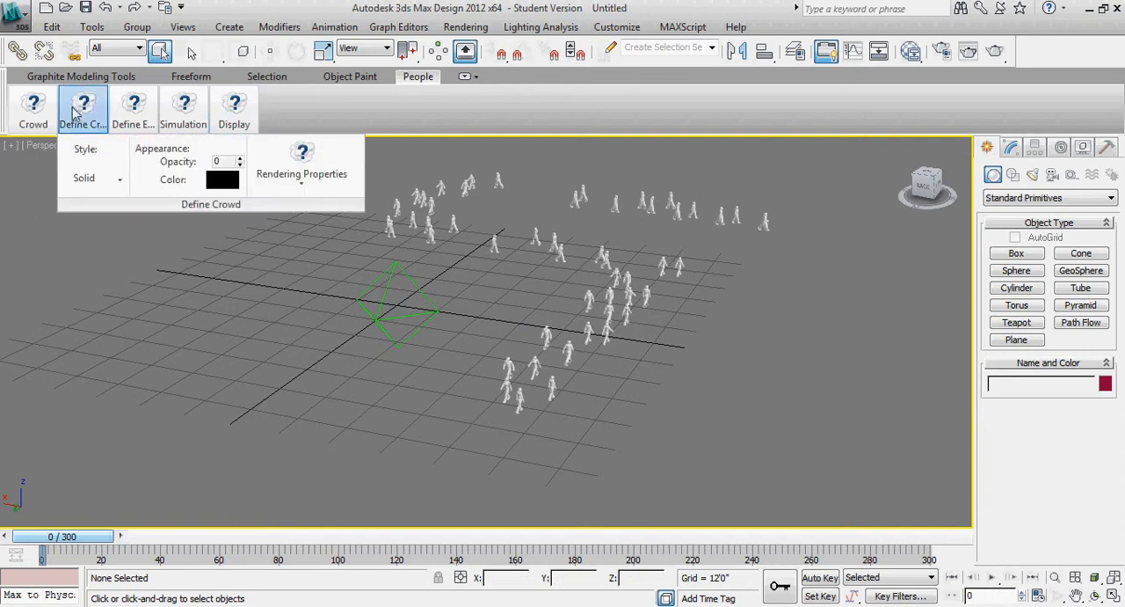
pyautogui.moveTo(134, 116)
pyautogui.click(146, 162)
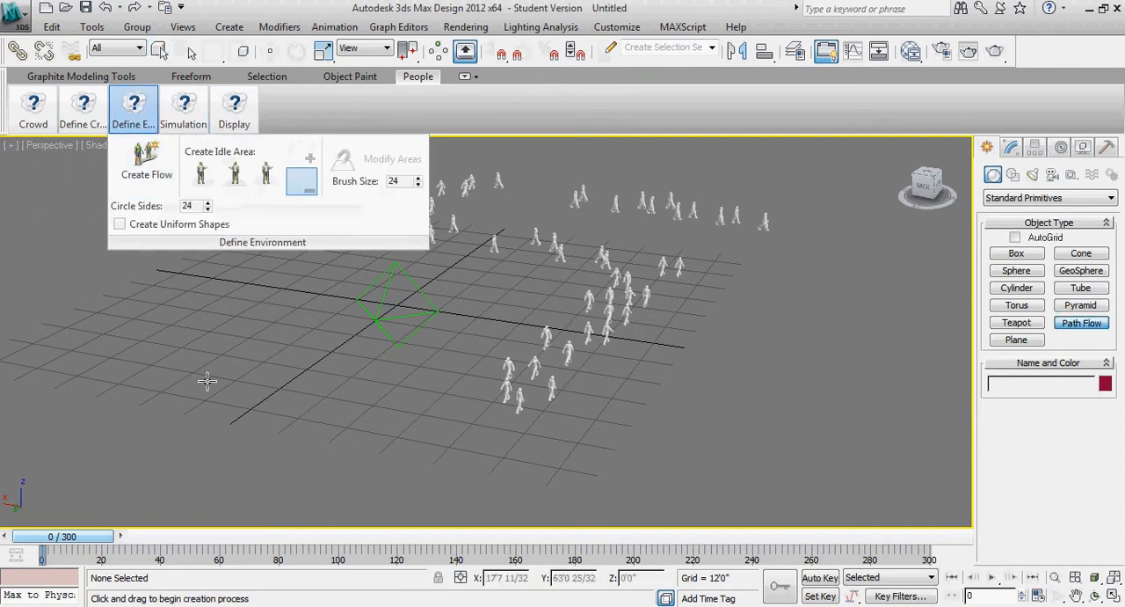
pyautogui.moveTo(206, 381); pyautogui.dragTo(489, 440)
pyautogui.click(680, 462)
pyautogui.click(821, 247)
pyautogui.click(916, 304)
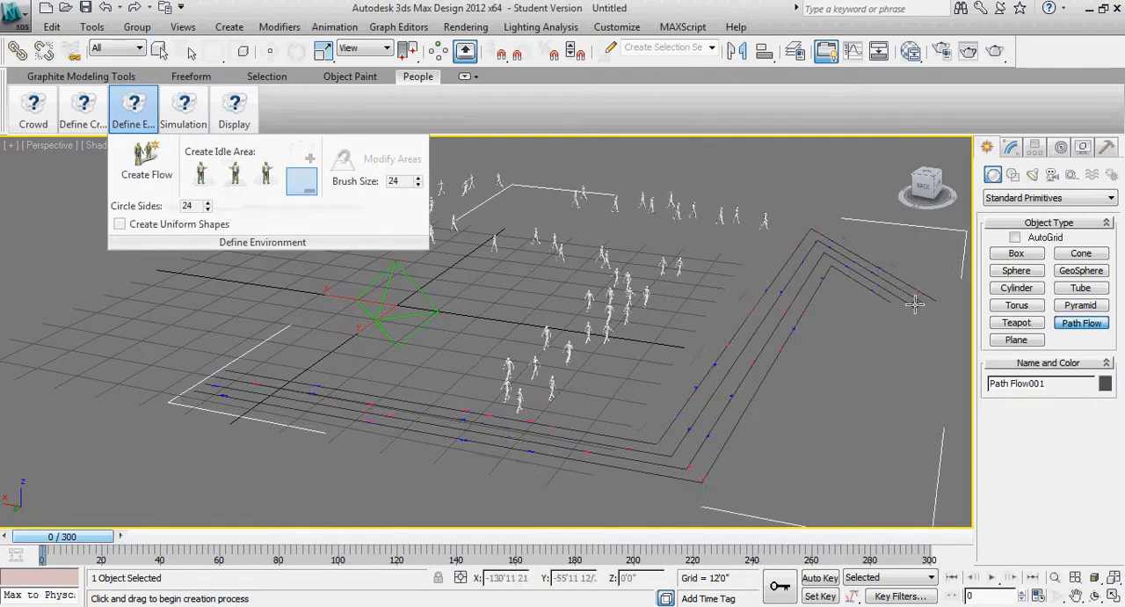
pyautogui.click(874, 468)
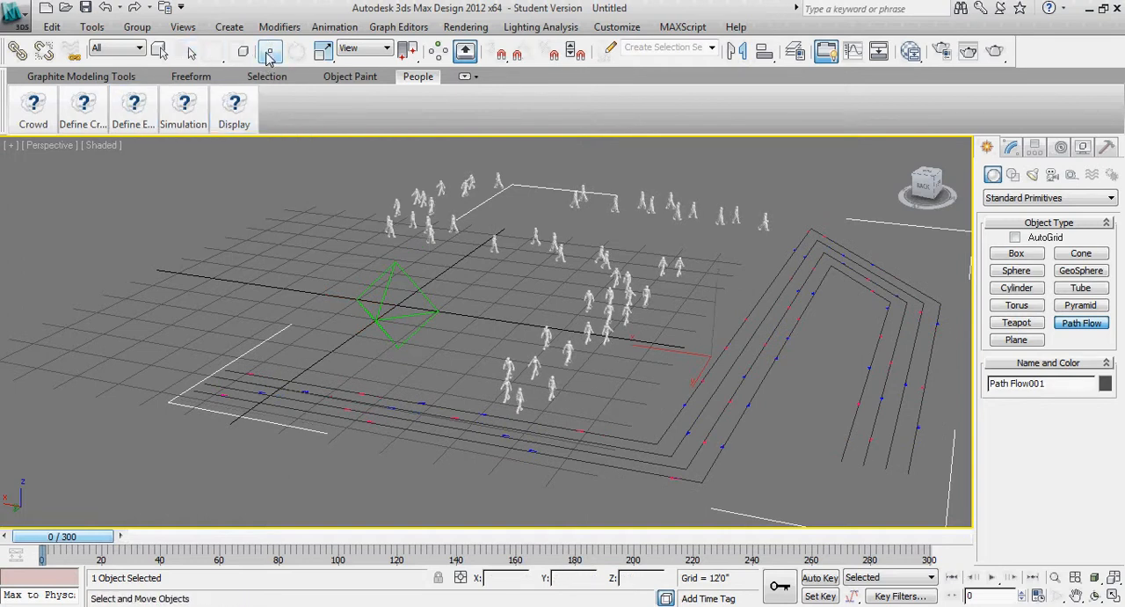
# Move the new path flow upward off the grid to a Z position of about 46'5"
pyautogui.click(269, 54)
pyautogui.moveTo(717, 294); pyautogui.dragTo(726, 109)
pyautogui.keyDown('alt'); pyautogui.moveTo(721, 322); pyautogui.dragTo(462, 313, button='middle'); pyautogui.keyUp('alt')
pyautogui.scroll(-3, 624, 286)
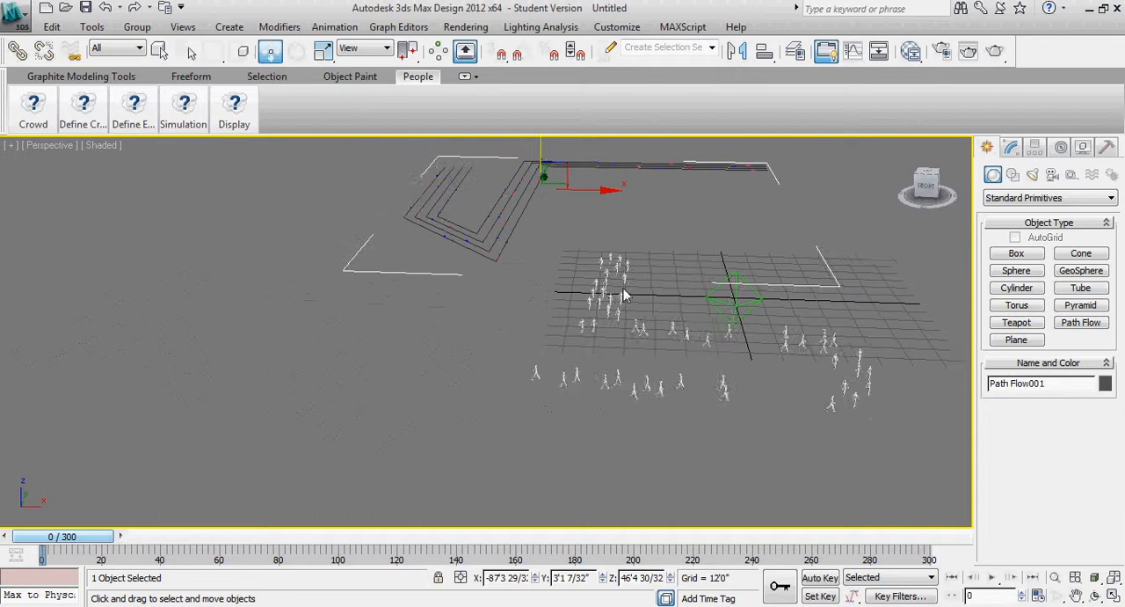
pyautogui.moveTo(625, 288); pyautogui.dragTo(606, 295, button='middle')
# Simulate the crowd for the raised path flow over 300 frames
pyautogui.moveTo(128, 114)
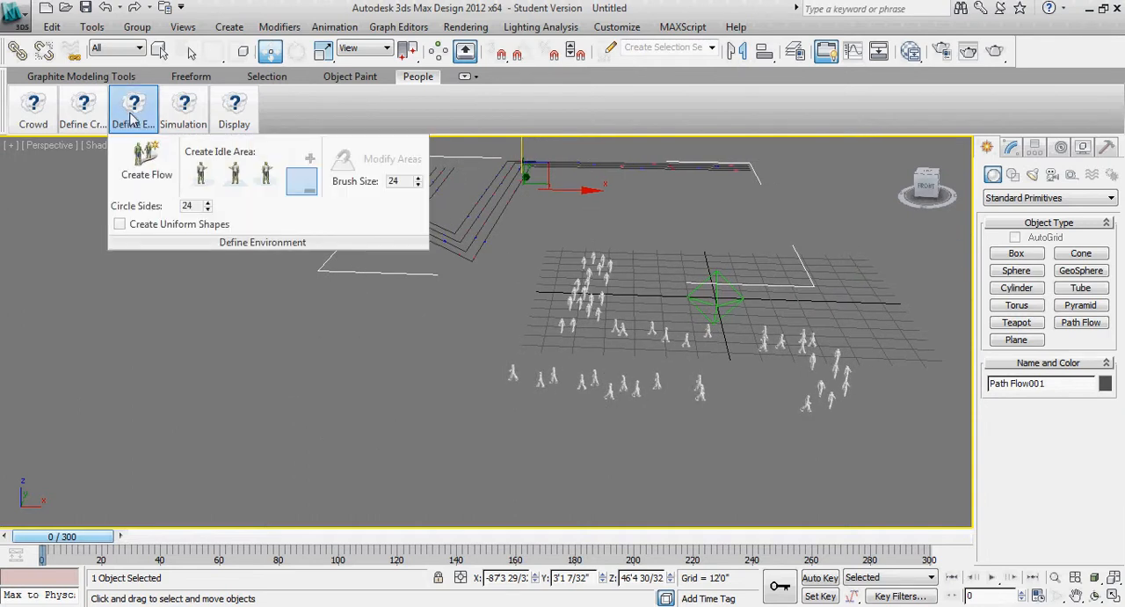
pyautogui.moveTo(183, 113)
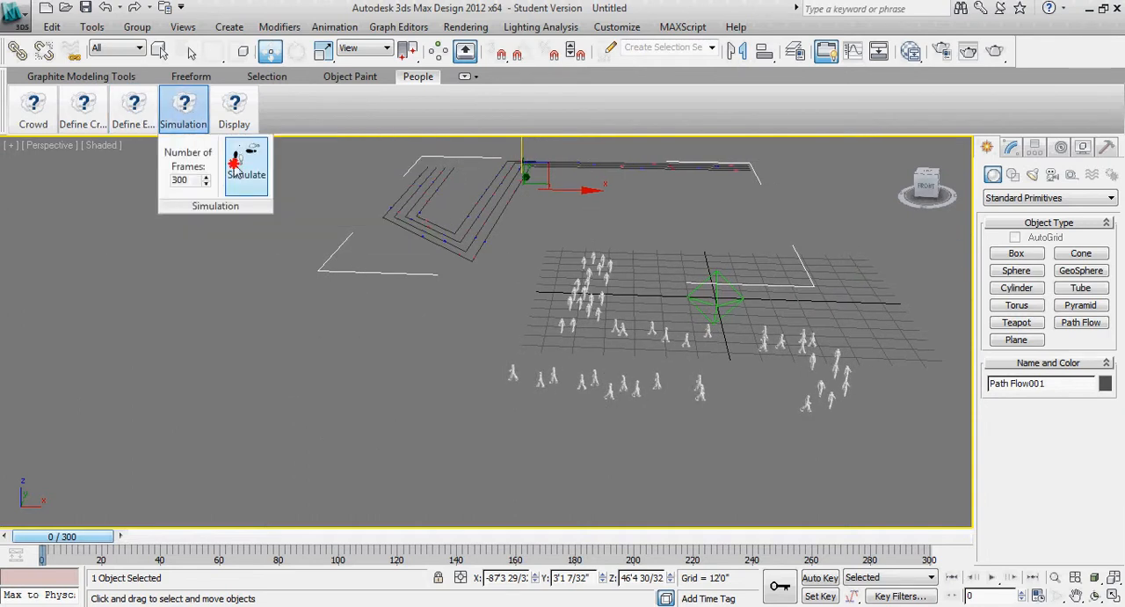
pyautogui.click(235, 171)
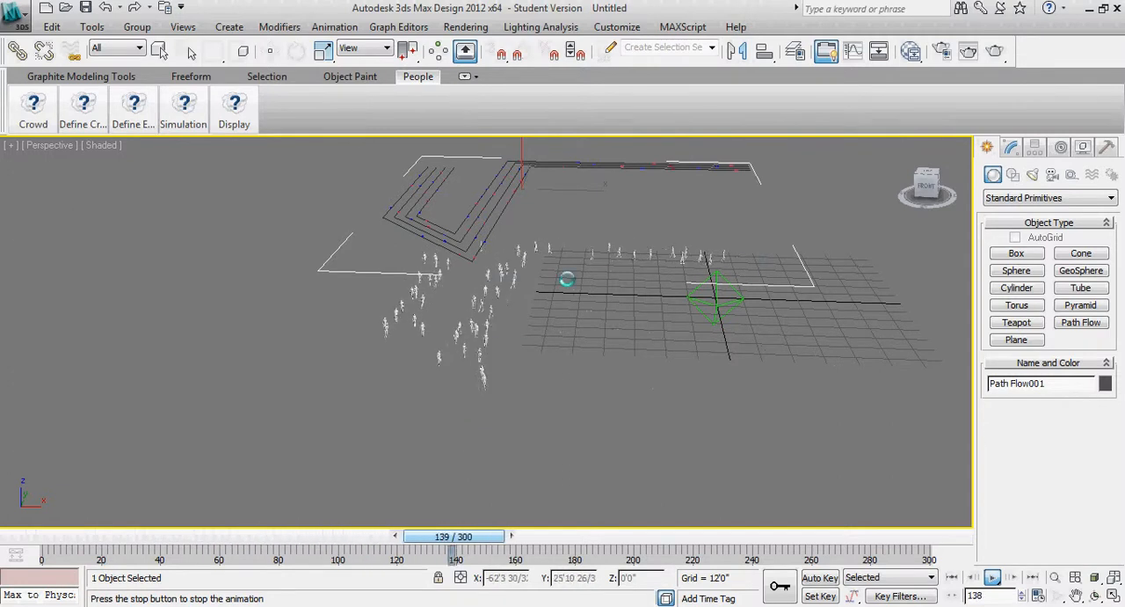
# Stop the animation playback and return the timeline to frame 0
pyautogui.click(992, 577)
pyautogui.moveTo(615, 537); pyautogui.dragTo(35, 519)
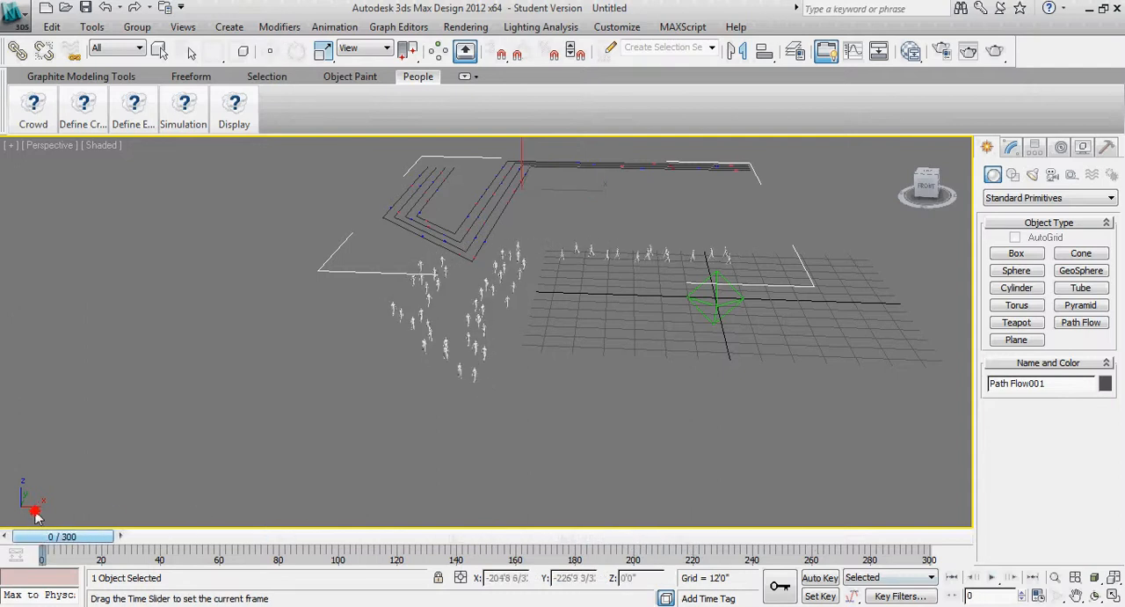
pyautogui.press('w')
# Paint a freeform idle area winding across the grid and past its edge, beside the existing people
pyautogui.click(149, 127)
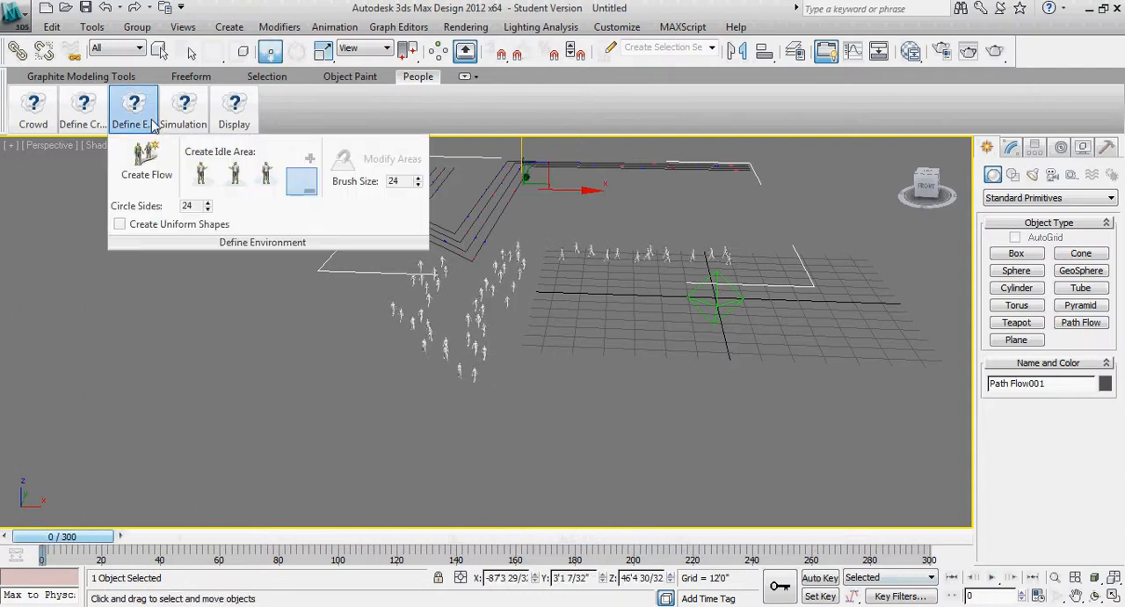
pyautogui.click(202, 175)
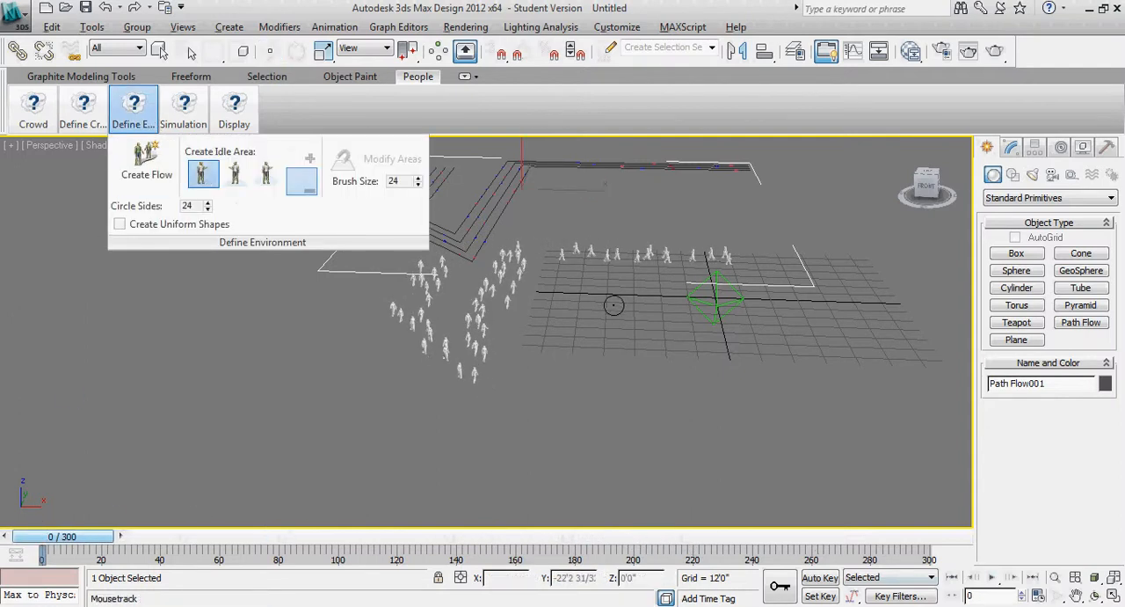
pyautogui.keyDown('alt'); pyautogui.moveTo(614, 305); pyautogui.dragTo(579, 351, button='middle'); pyautogui.keyUp('alt')
pyautogui.moveTo(704, 239)
pyautogui.mouseDown()
pyautogui.moveTo(633, 290)
pyautogui.moveTo(602, 378)
pyautogui.moveTo(319, 410)
pyautogui.moveTo(315, 338)
pyautogui.moveTo(518, 353)
pyautogui.moveTo(512, 236)
pyautogui.moveTo(733, 201)
pyautogui.moveTo(726, 250)
pyautogui.mouseUp()
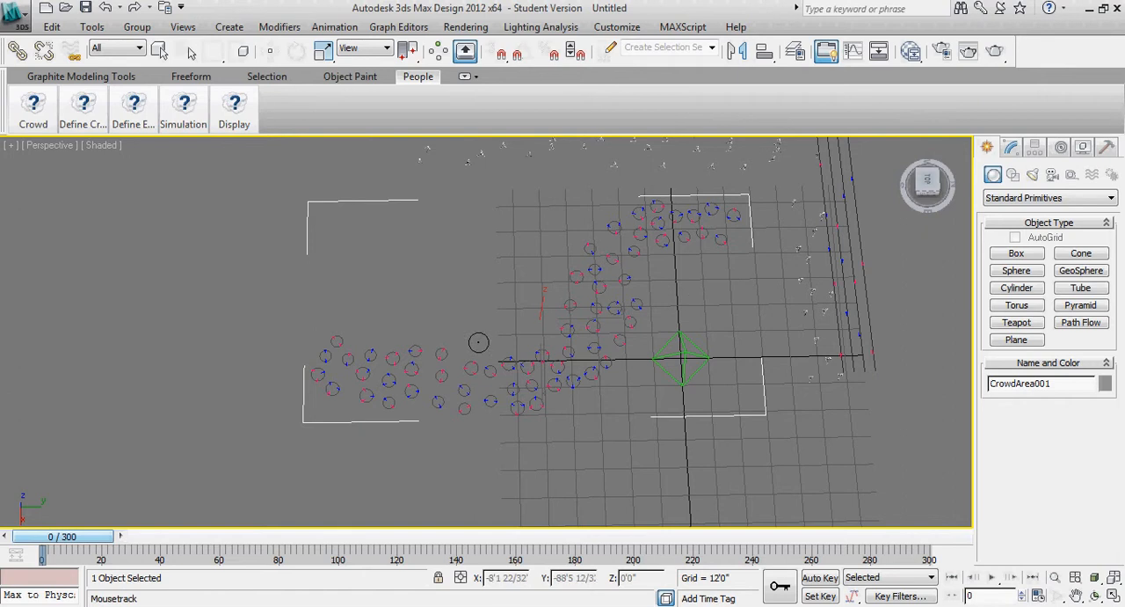
# Set the idle area's Singles or Groups balance to about the middle of its range
pyautogui.keyDown('alt'); pyautogui.moveTo(494, 401); pyautogui.dragTo(603, 317, button='middle'); pyautogui.keyUp('alt')
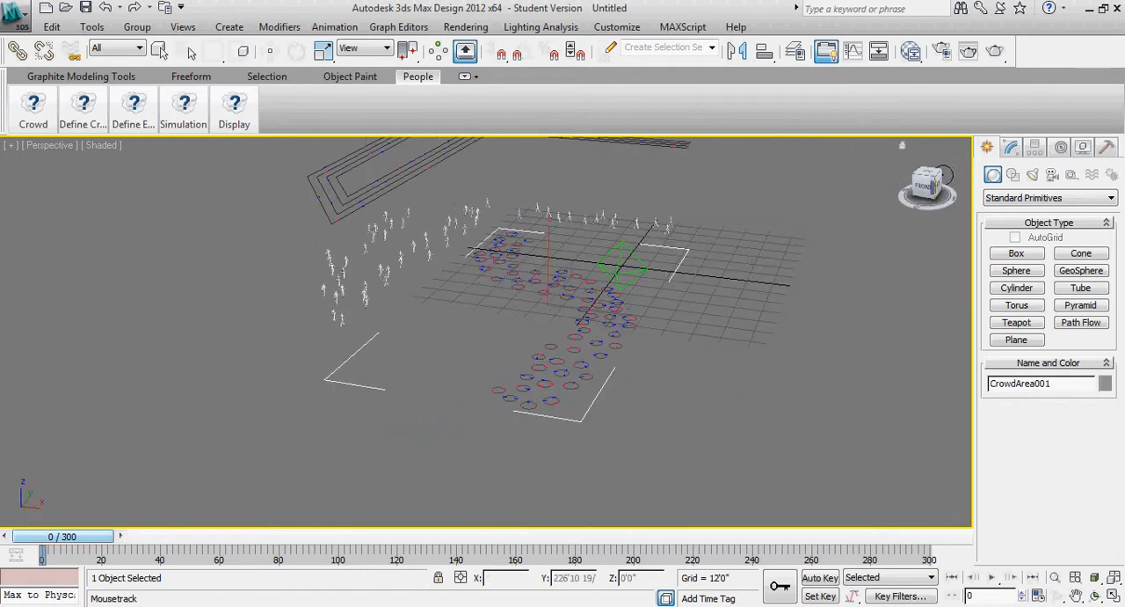
pyautogui.click(1012, 147)
pyautogui.moveTo(1090, 418); pyautogui.dragTo(1044, 449)
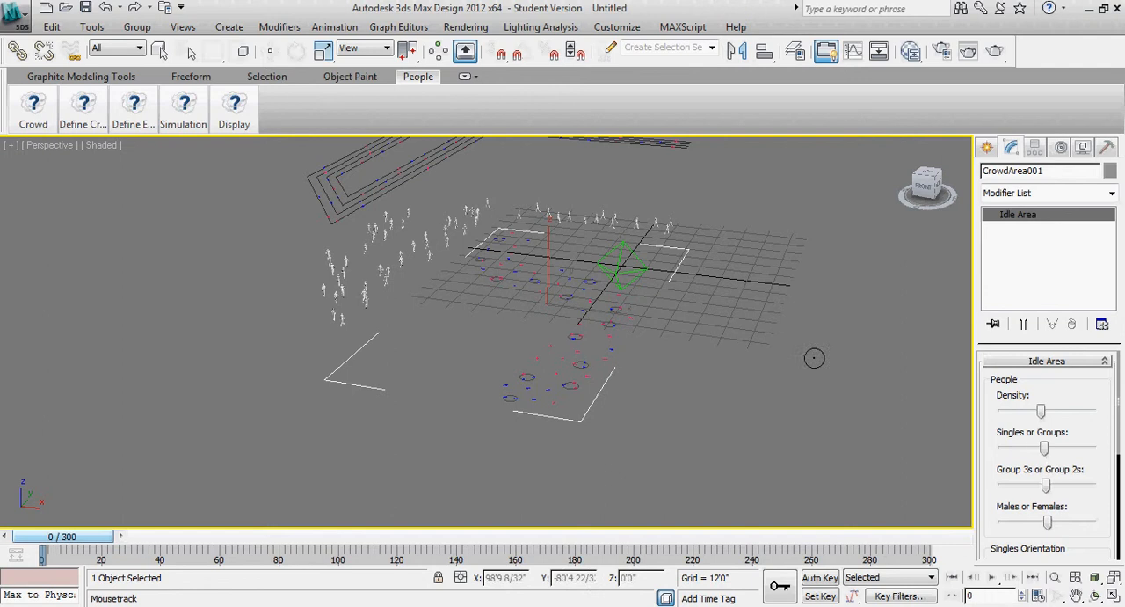
# Move the idle area upward off the grid to a Z position of about 50'5"
pyautogui.click(187, 110)
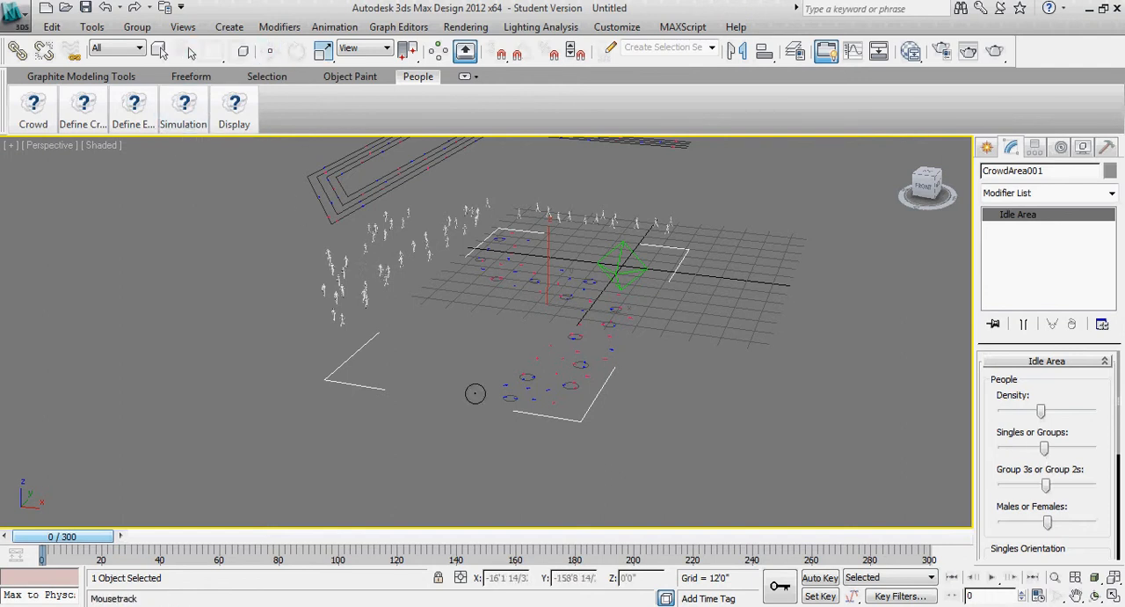
pyautogui.click(270, 51)
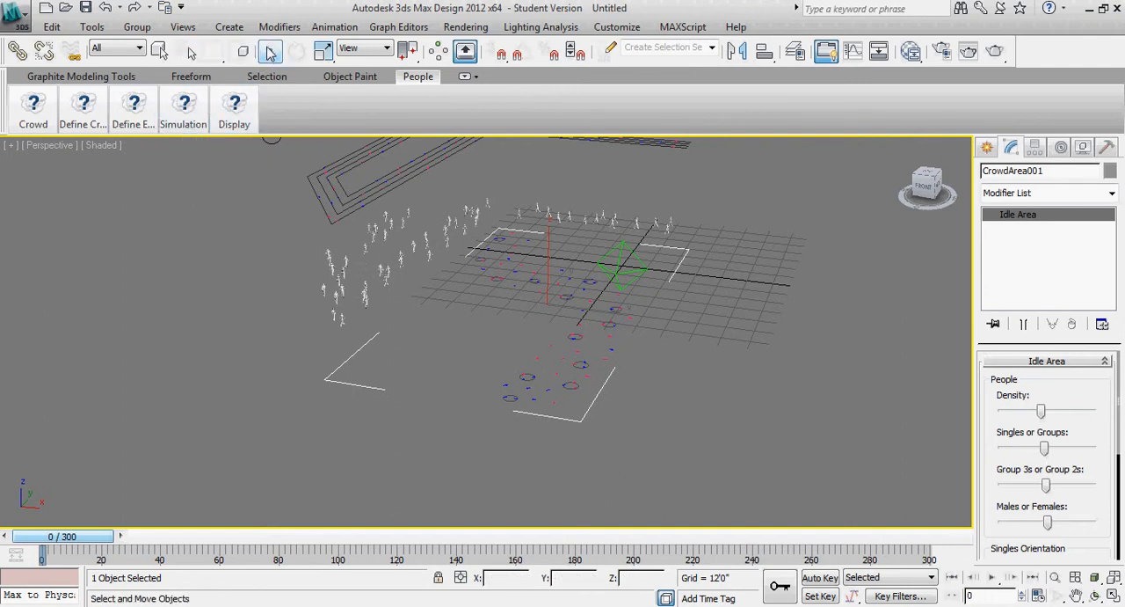
pyautogui.moveTo(549, 246); pyautogui.dragTo(552, 139)
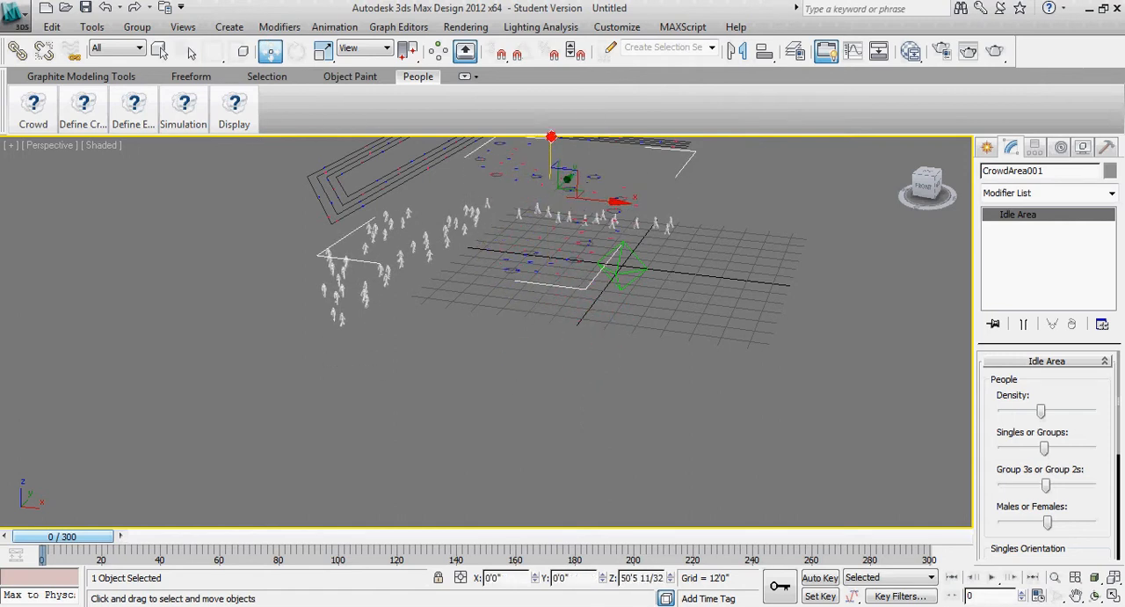
# Simulate the crowd with the raised idle area over 300 frames
pyautogui.keyDown('alt'); pyautogui.moveTo(447, 339); pyautogui.dragTo(514, 325, button='middle'); pyautogui.keyUp('alt')
pyautogui.moveTo(181, 108)
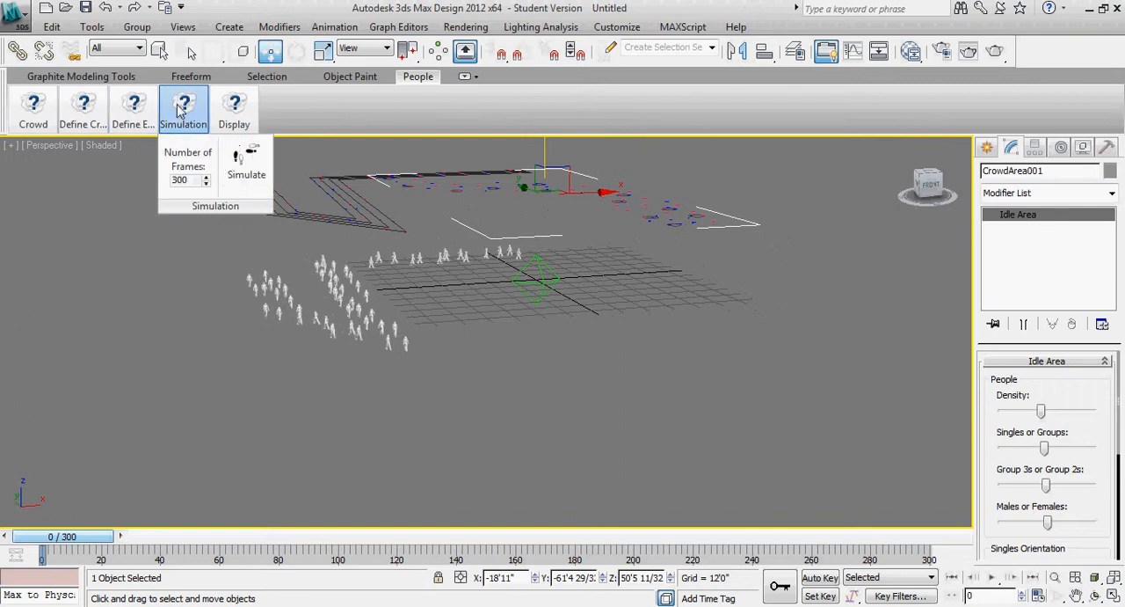
pyautogui.click(240, 172)
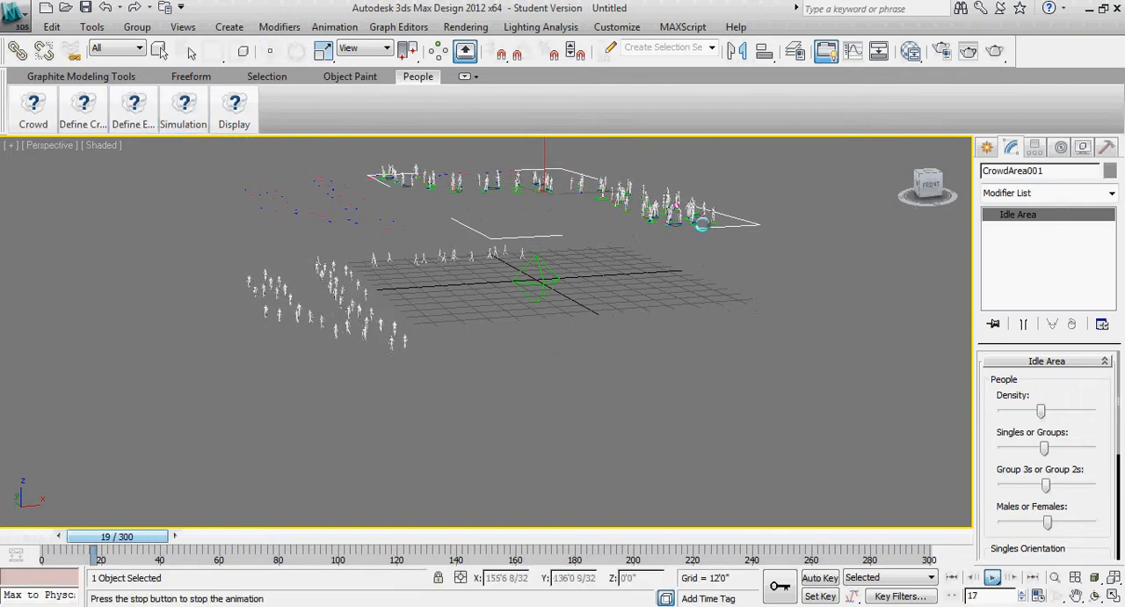
# Examine the playing simulation from the back to compare the raised idle area with the path flow's people, and stop playback
pyautogui.keyDown('alt'); pyautogui.moveTo(708, 282); pyautogui.dragTo(481, 329, button='middle'); pyautogui.keyUp('alt')
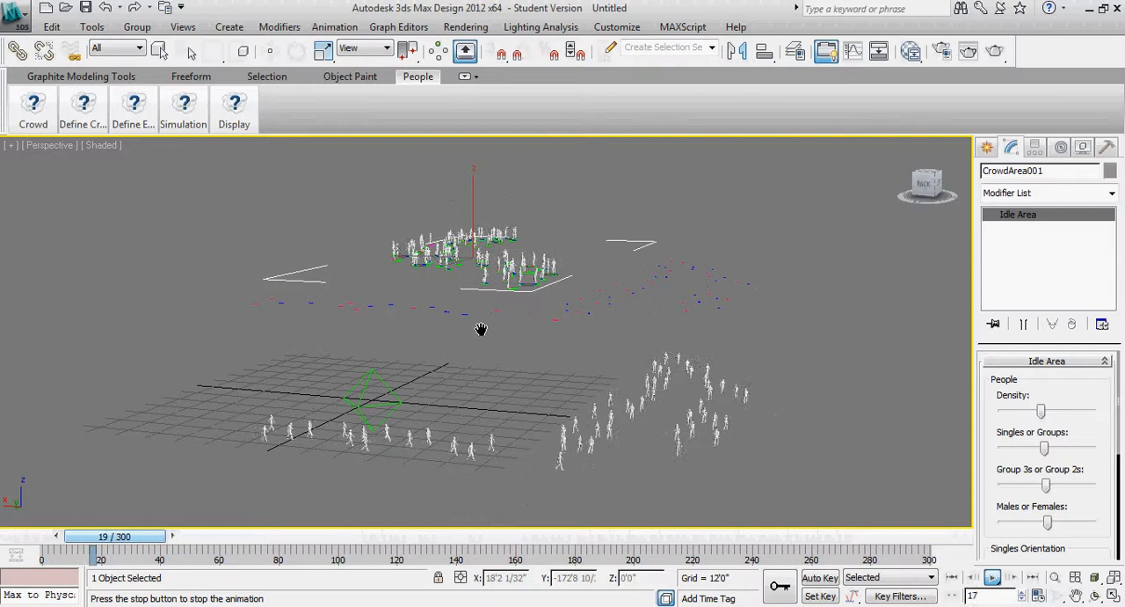
pyautogui.click(138, 116)
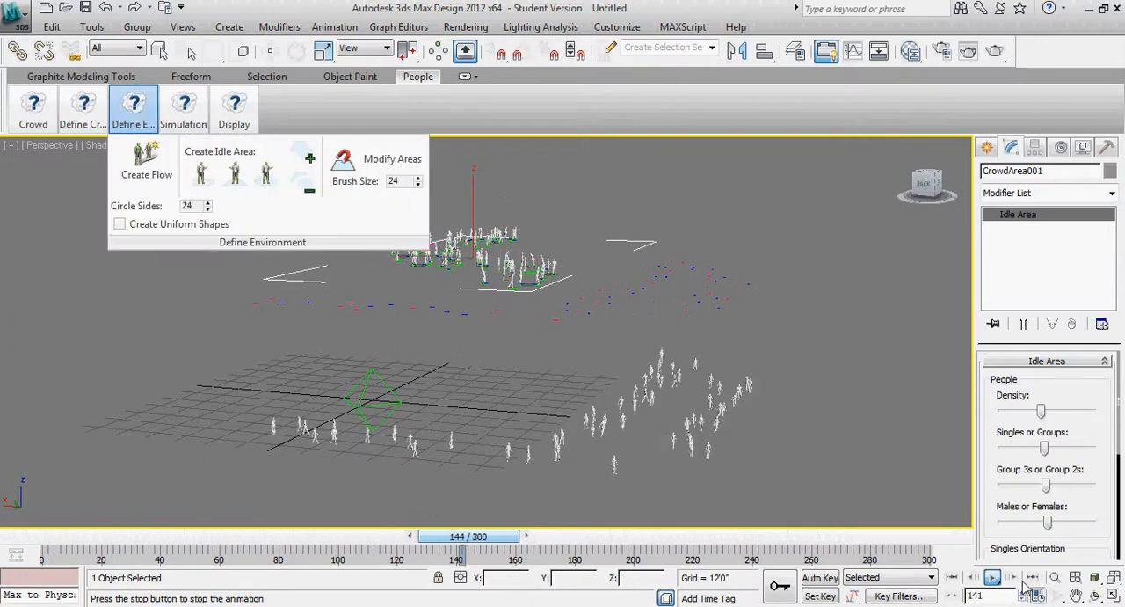
pyautogui.click(995, 580)
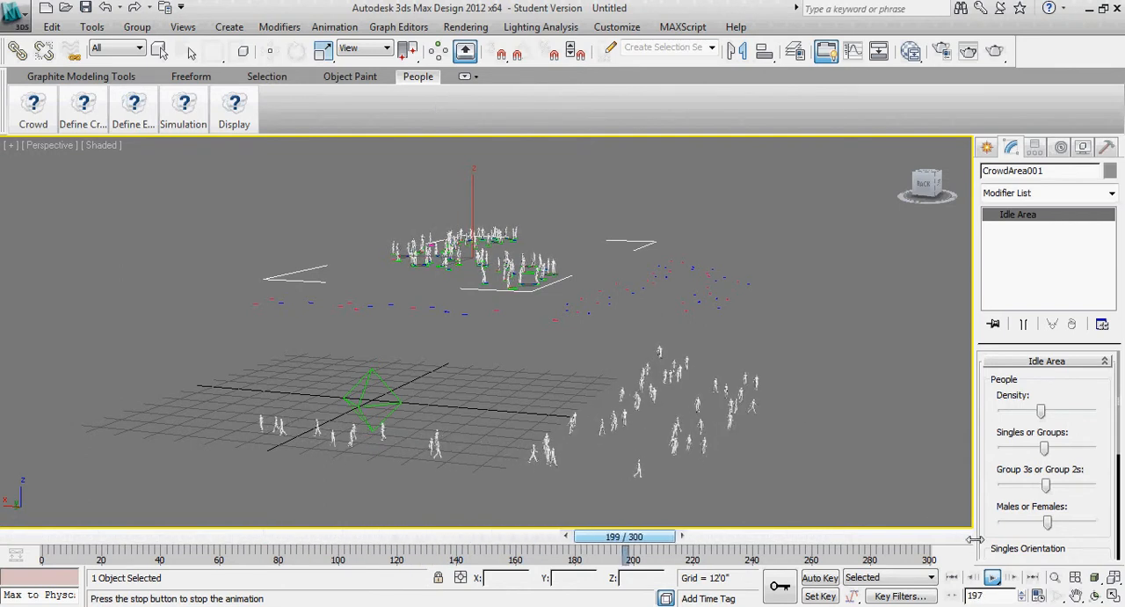
pyautogui.click(992, 578)
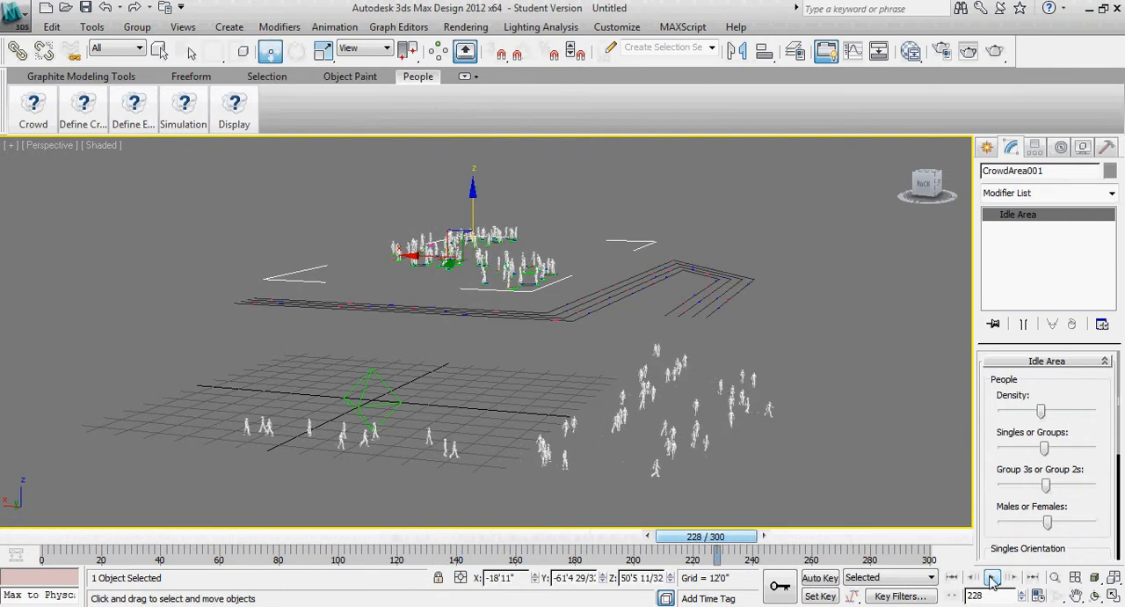